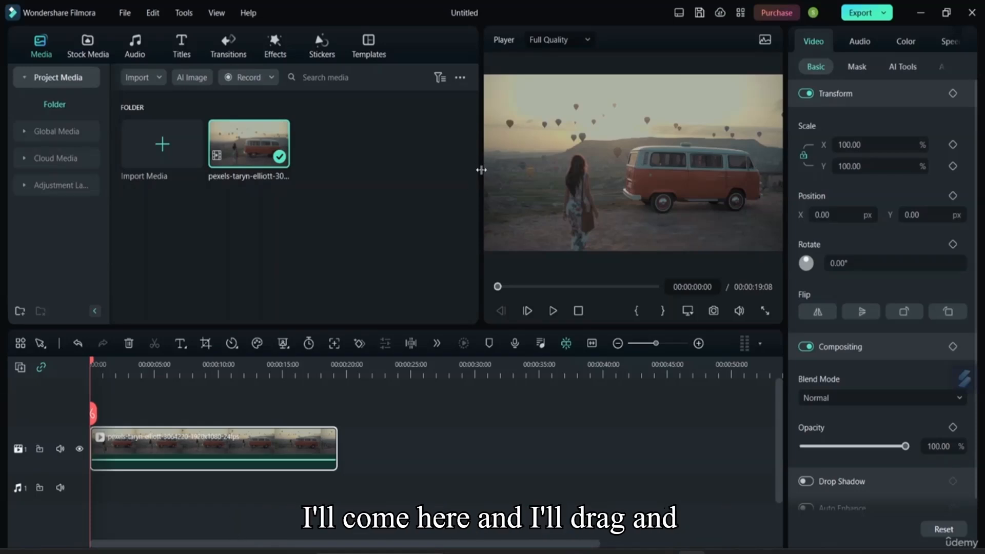
Resize the workspace panels to widen the player, give the timeline more height and narrow the properties area.
{"action": "left_click_drag", "start_coordinate": [481, 170], "coordinate": [424, 183]}
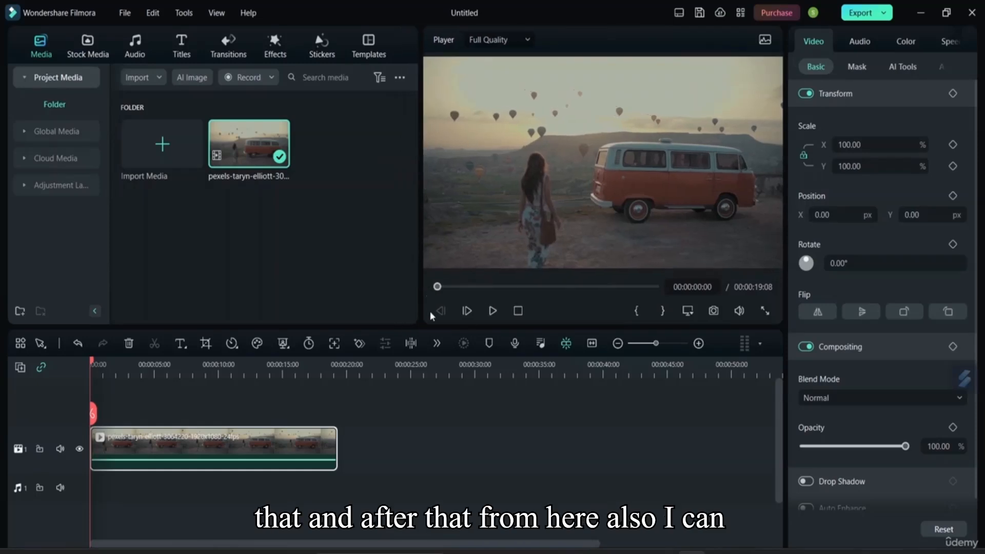
{"action": "mouse_move", "coordinate": [418, 327]}
{"action": "left_mouse_down"}
{"action": "mouse_move", "coordinate": [421, 429]}
{"action": "mouse_move", "coordinate": [425, 272]}
{"action": "mouse_move", "coordinate": [424, 317]}
{"action": "left_mouse_up"}
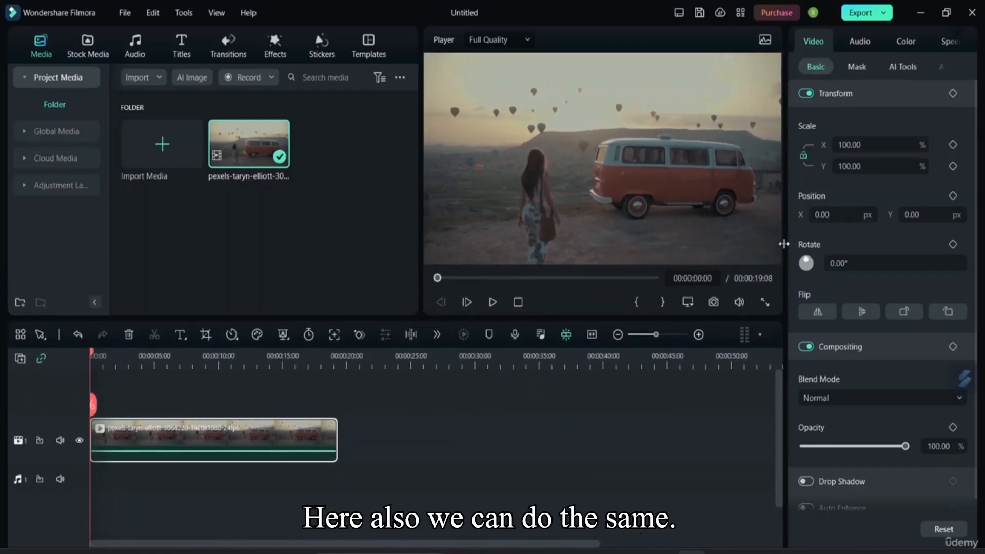
{"action": "left_click_drag", "start_coordinate": [785, 246], "coordinate": [855, 216]}
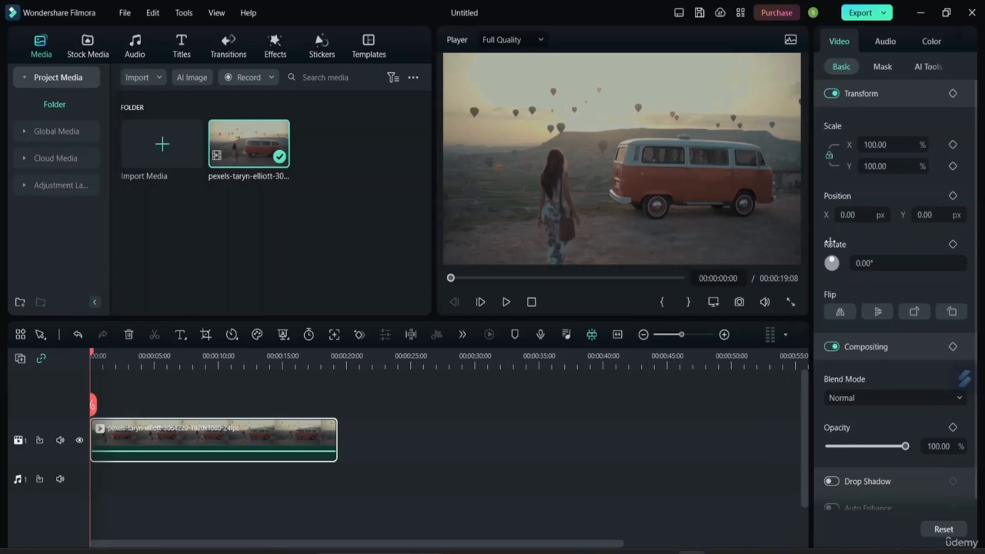
{"action": "left_click_drag", "start_coordinate": [813, 242], "coordinate": [811, 242]}
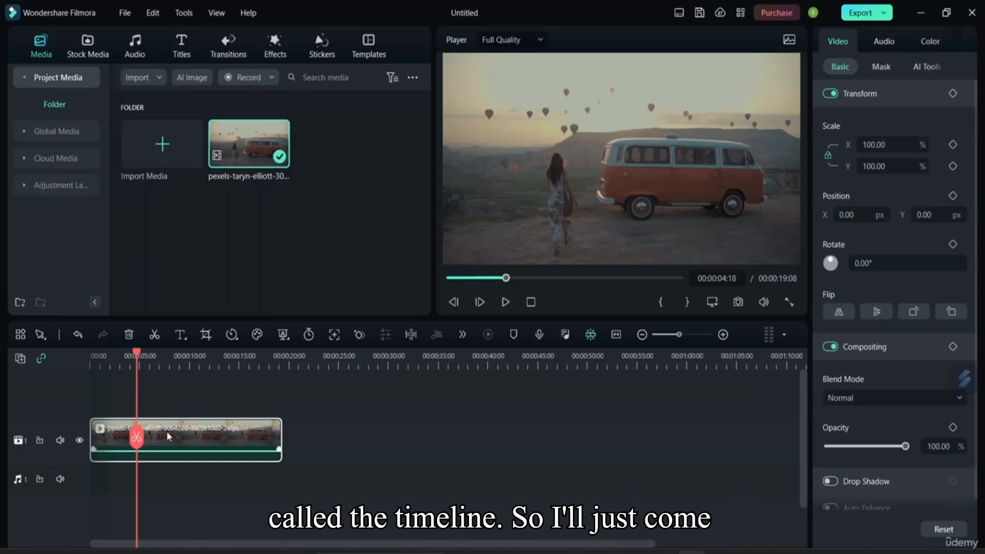
Delete the van clip from the timeline and place it again from the project media at the start of video track 1.
{"action": "right_click", "coordinate": [179, 437]}
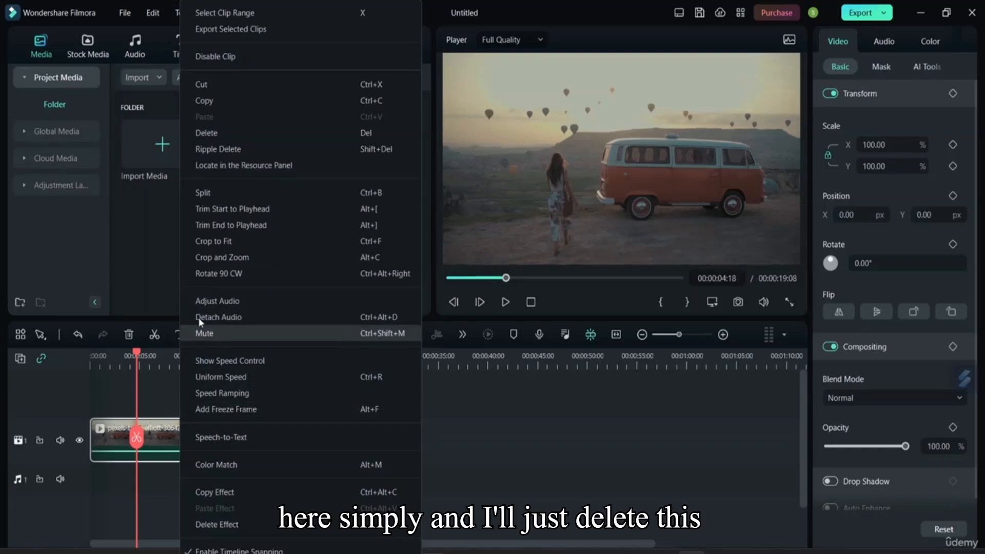
{"action": "left_click", "coordinate": [236, 134]}
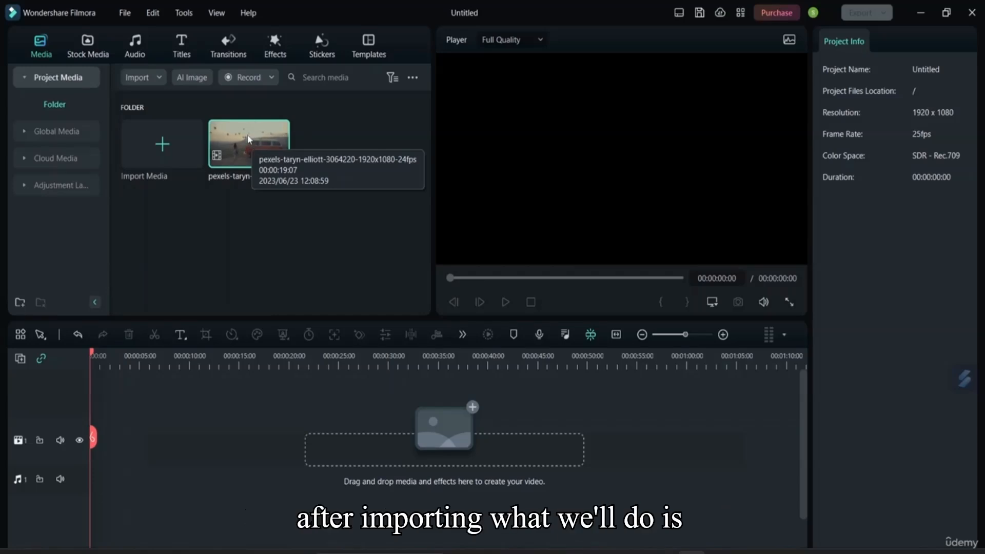
{"action": "left_click_drag", "start_coordinate": [248, 139], "coordinate": [103, 451]}
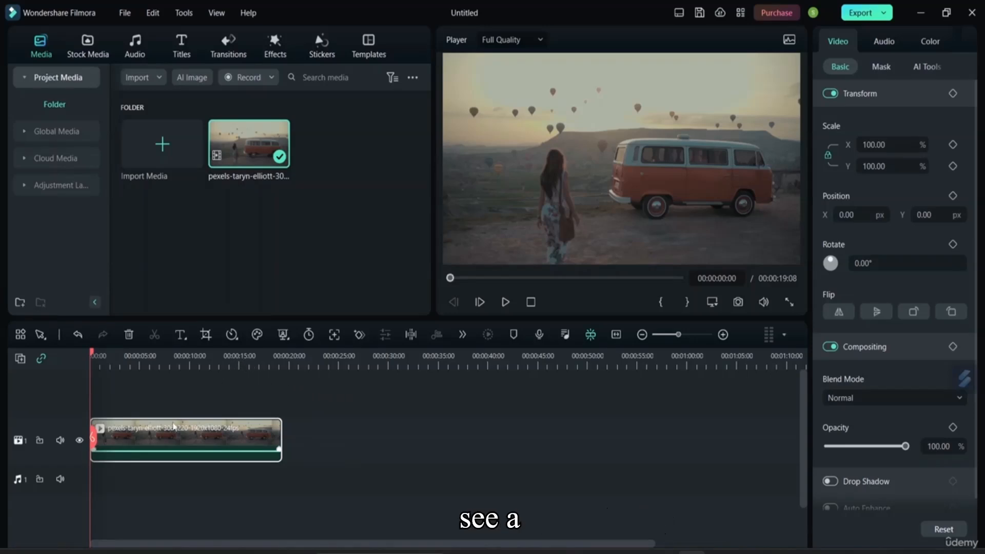
Scrub the playhead back and forth through the van clip to preview its frames, ending near the clip's start.
{"action": "left_click_drag", "start_coordinate": [94, 441], "coordinate": [129, 441]}
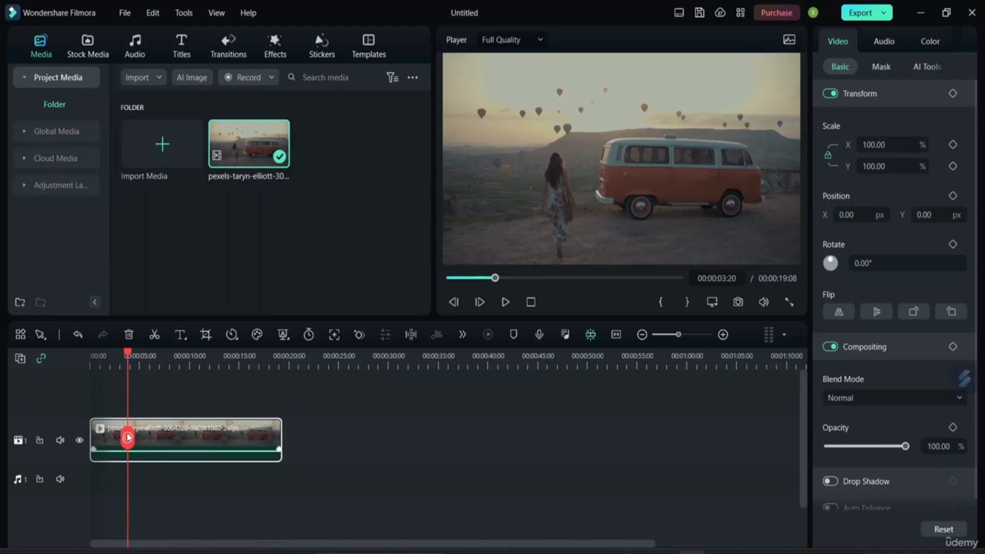
{"action": "mouse_move", "coordinate": [128, 437]}
{"action": "left_mouse_down"}
{"action": "mouse_move", "coordinate": [237, 477]}
{"action": "mouse_move", "coordinate": [126, 482]}
{"action": "mouse_move", "coordinate": [262, 493]}
{"action": "mouse_move", "coordinate": [92, 472]}
{"action": "mouse_move", "coordinate": [159, 479]}
{"action": "left_mouse_up"}
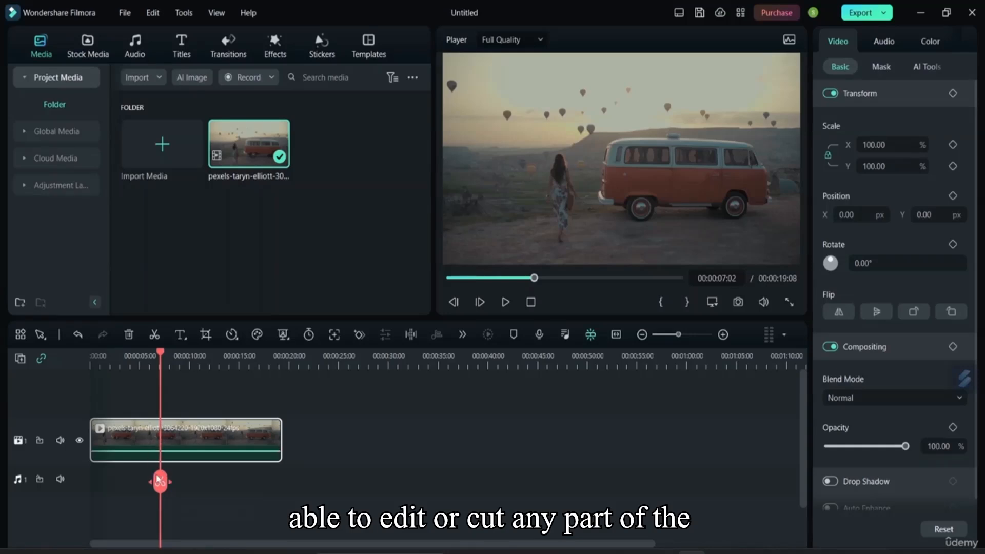
{"action": "left_click_drag", "start_coordinate": [159, 483], "coordinate": [103, 485]}
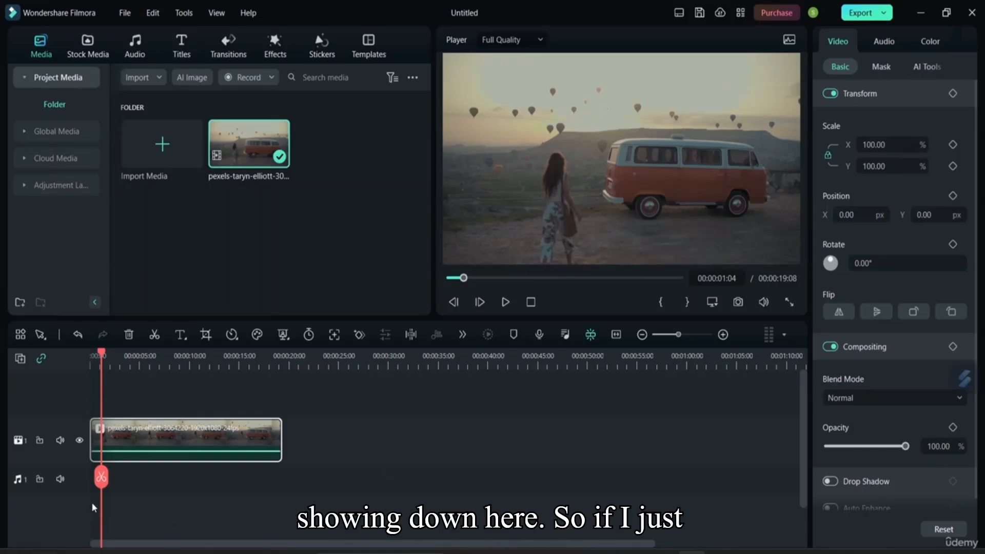
{"action": "left_click_drag", "start_coordinate": [104, 479], "coordinate": [97, 441]}
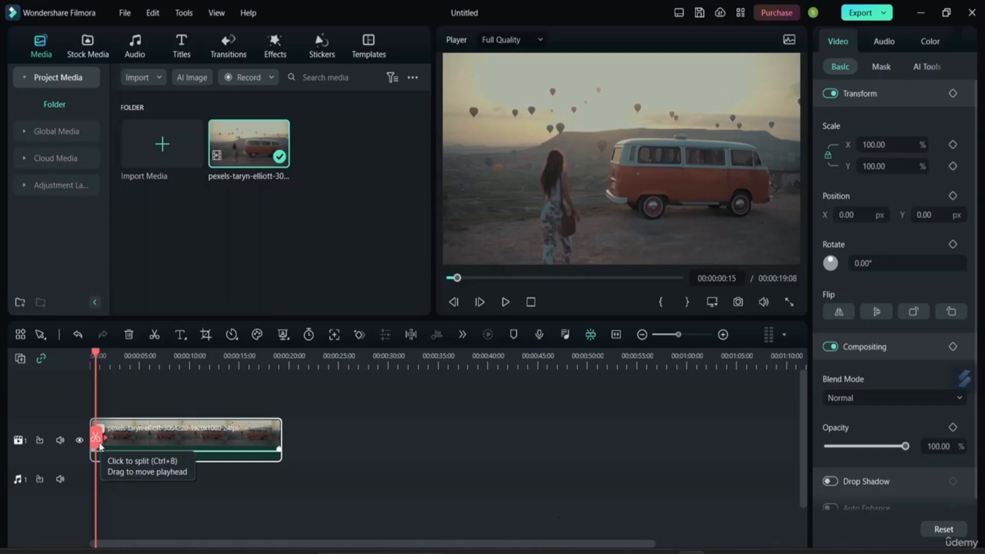
{"action": "left_click_drag", "start_coordinate": [100, 447], "coordinate": [240, 456]}
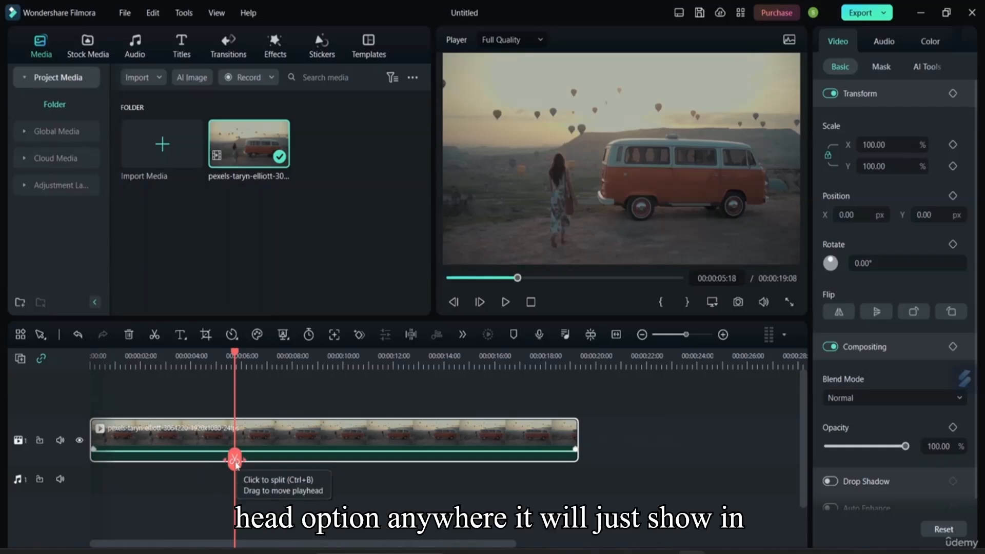
{"action": "left_click_drag", "start_coordinate": [236, 465], "coordinate": [99, 470]}
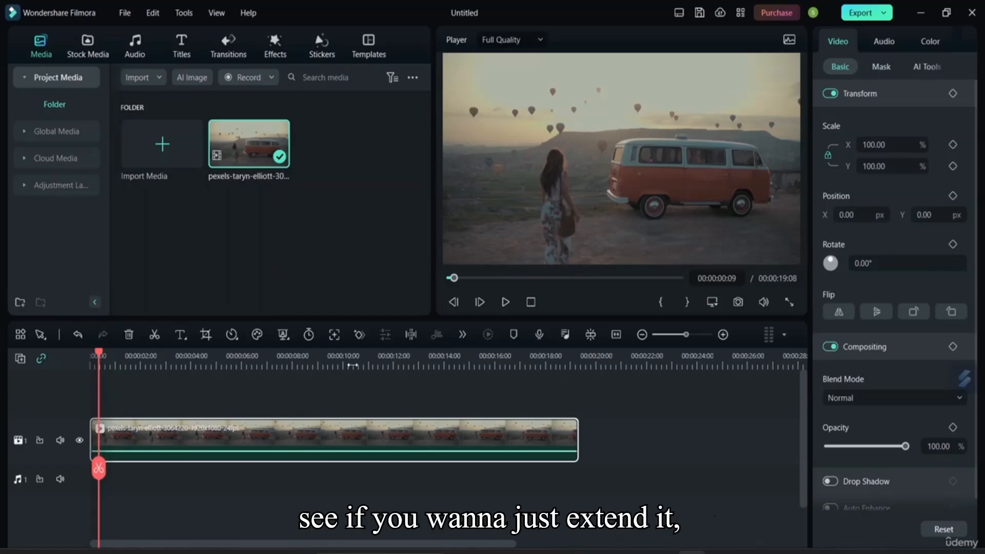
Zoom the timeline scale in and out to view the van clip at different lengths.
{"action": "mouse_move", "coordinate": [352, 366]}
{"action": "left_mouse_down"}
{"action": "mouse_move", "coordinate": [494, 377]}
{"action": "mouse_move", "coordinate": [356, 386]}
{"action": "mouse_move", "coordinate": [194, 368]}
{"action": "mouse_move", "coordinate": [349, 378]}
{"action": "left_mouse_up"}
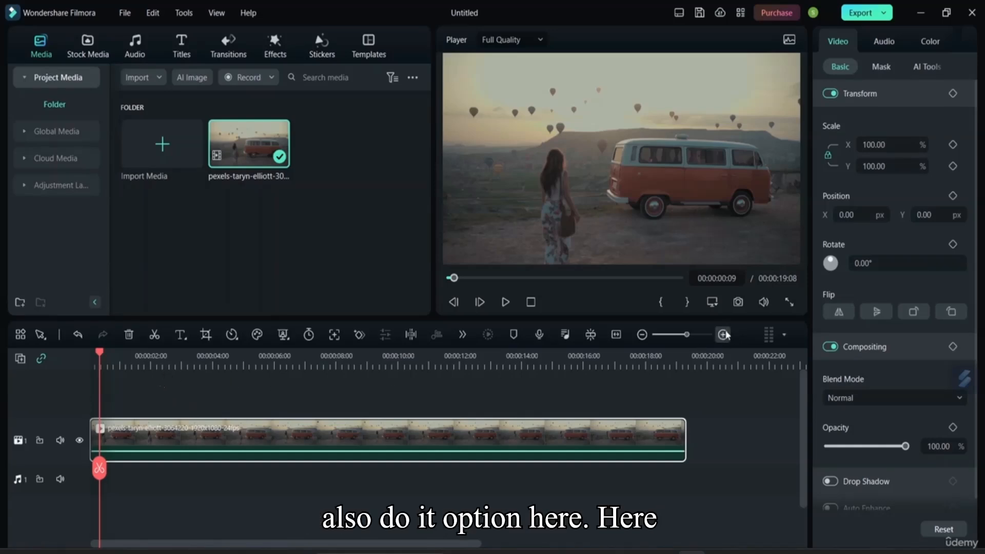
{"action": "left_click", "coordinate": [641, 334]}
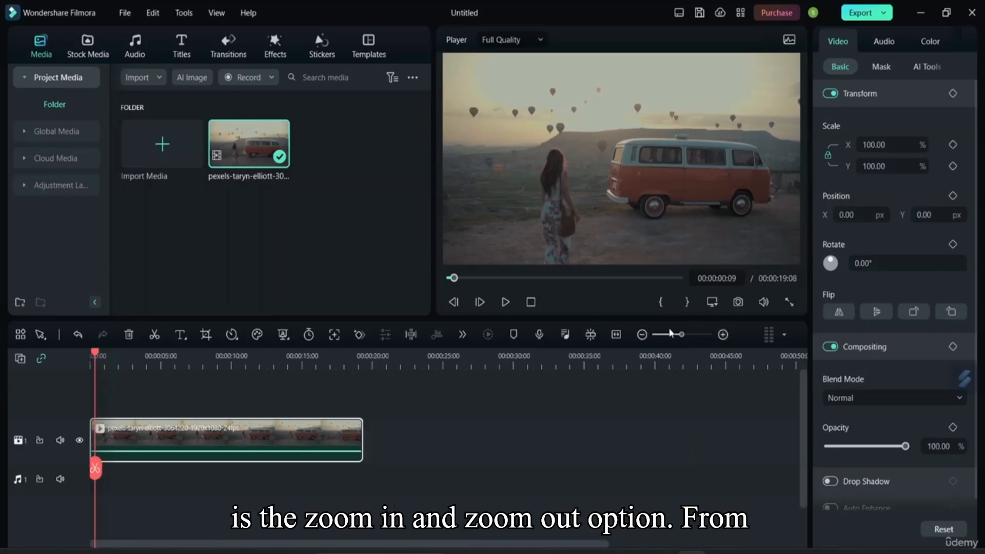
{"action": "left_click", "coordinate": [725, 337]}
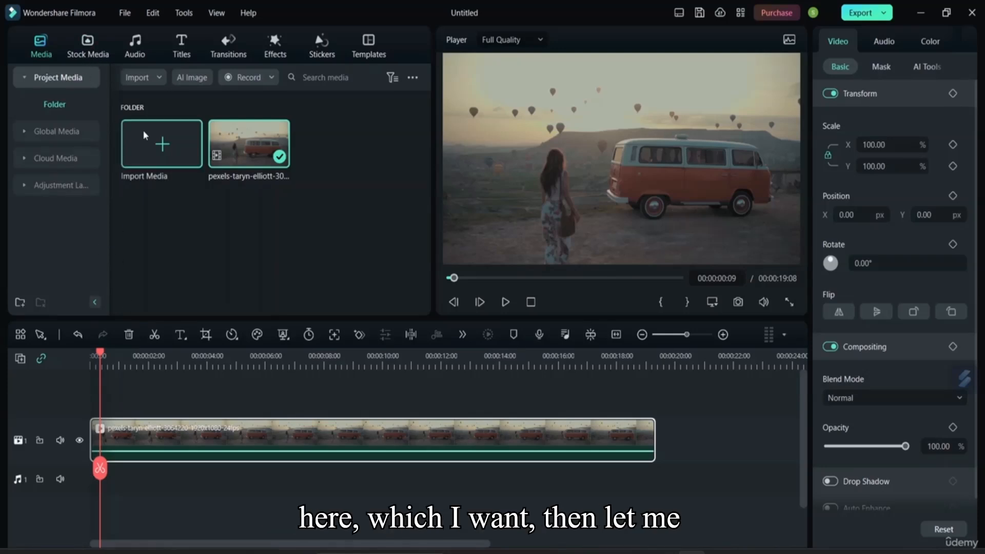
{"action": "left_click", "coordinate": [160, 150]}
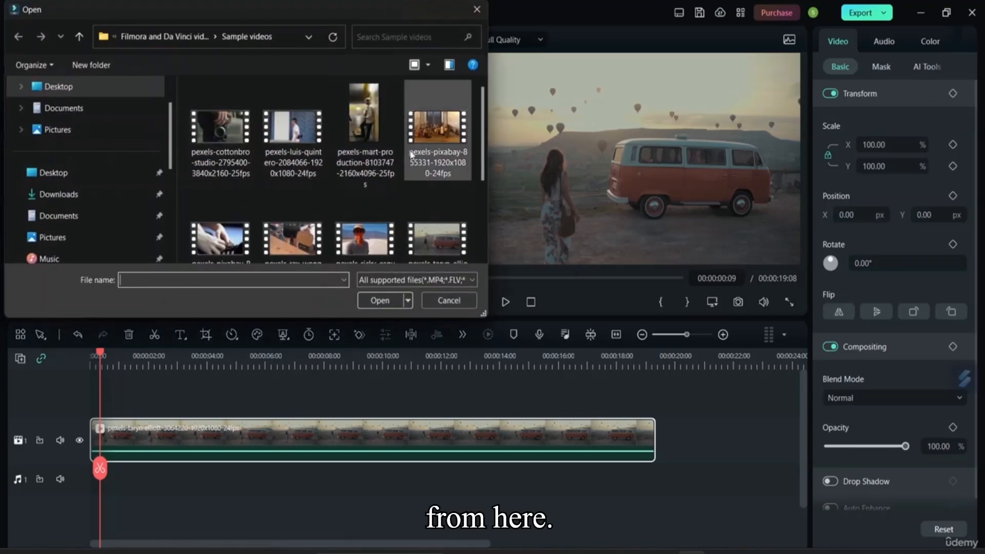
{"action": "double_click", "coordinate": [386, 165]}
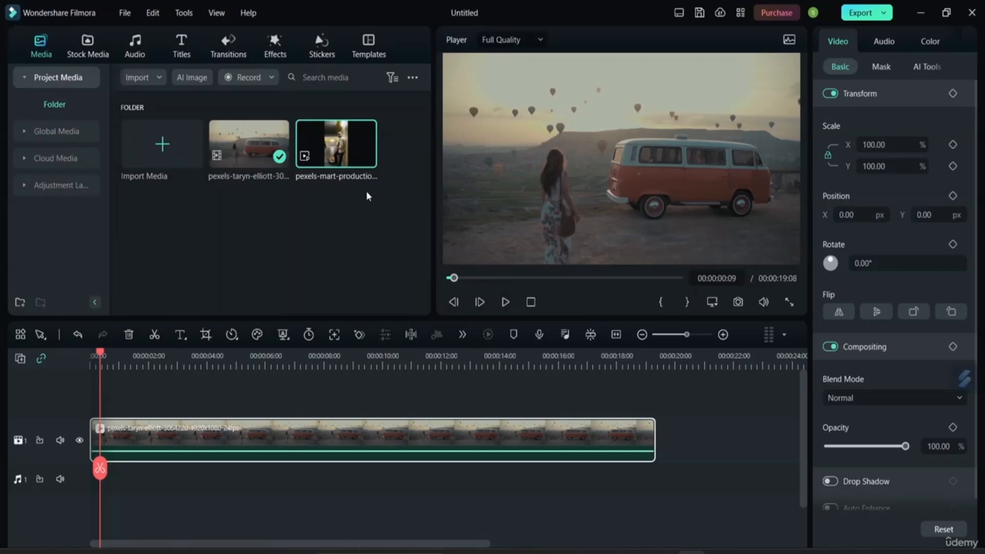
{"action": "left_click_drag", "start_coordinate": [357, 166], "coordinate": [102, 480]}
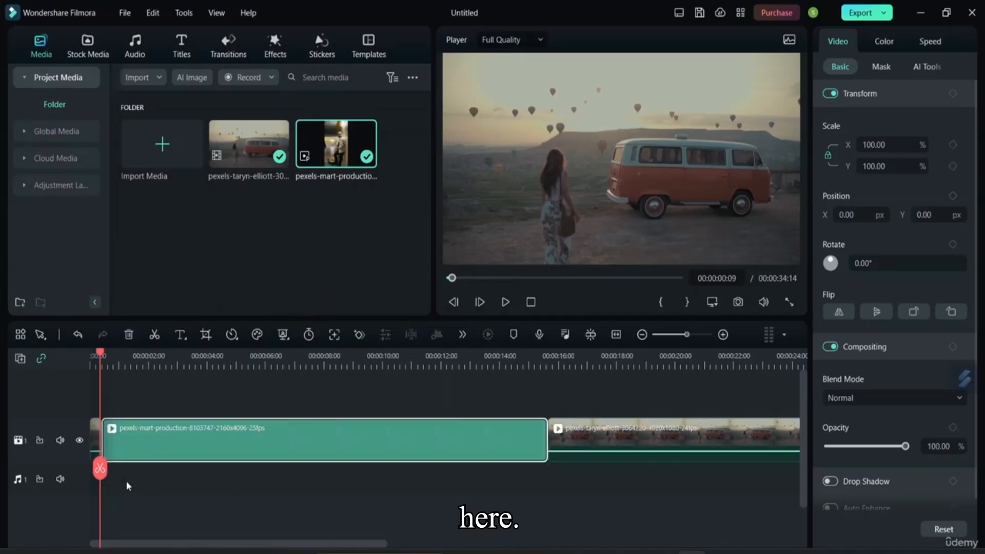
{"action": "left_click", "coordinate": [172, 400]}
{"action": "left_click_drag", "start_coordinate": [156, 440], "coordinate": [159, 406]}
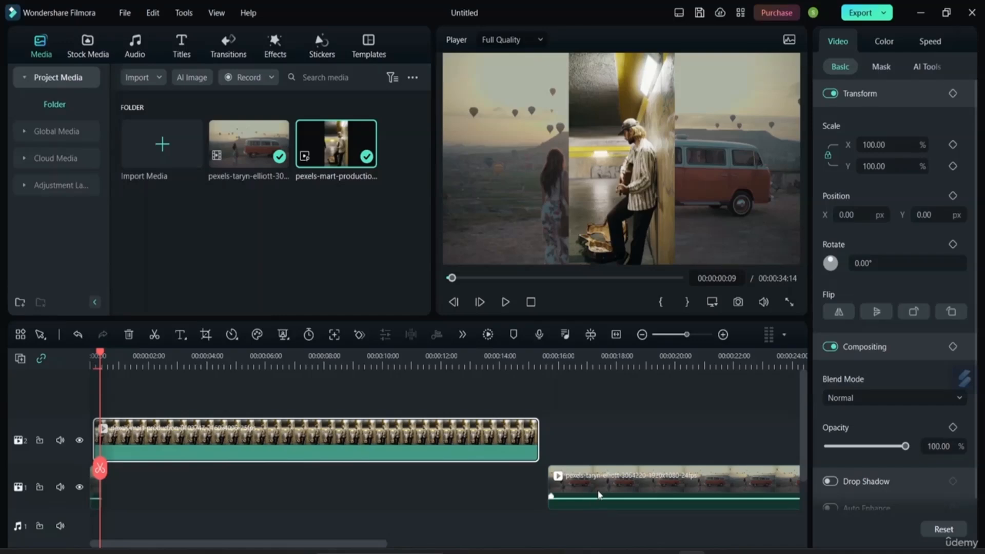
Move the detached van clip segment back to the start of video track 1 and return the playhead to 00:00:00:00.
{"action": "left_click_drag", "start_coordinate": [590, 486], "coordinate": [129, 477]}
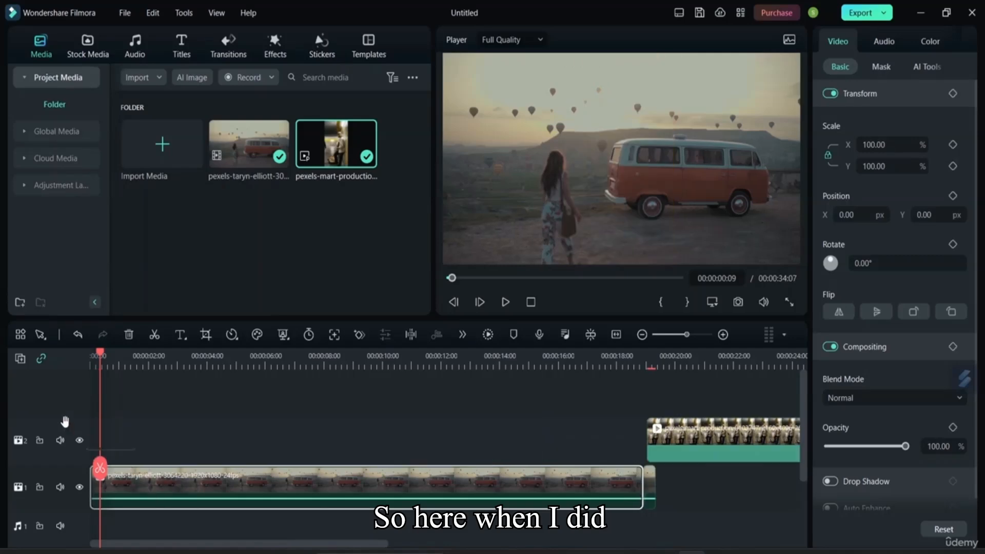
{"action": "left_click", "coordinate": [99, 408]}
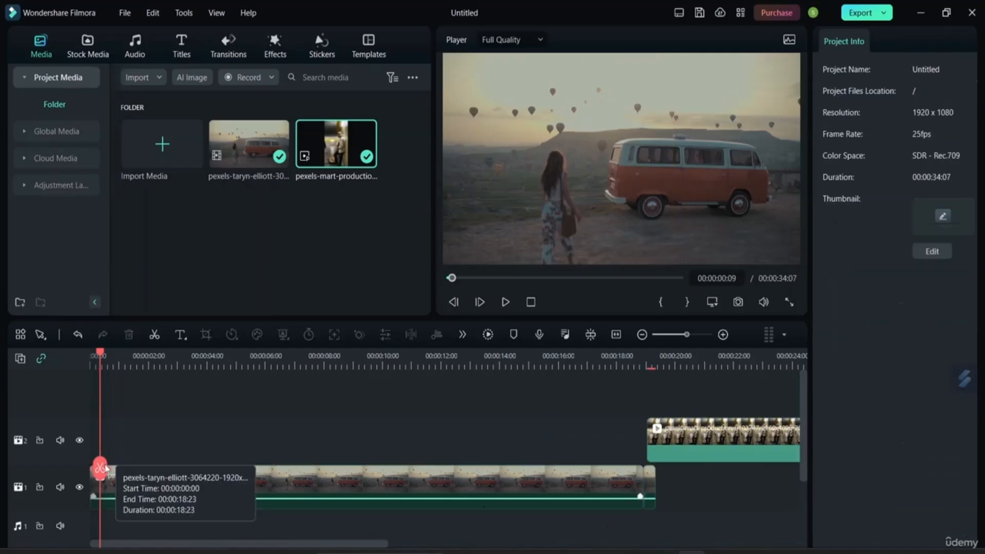
{"action": "left_click_drag", "start_coordinate": [100, 468], "coordinate": [90, 465]}
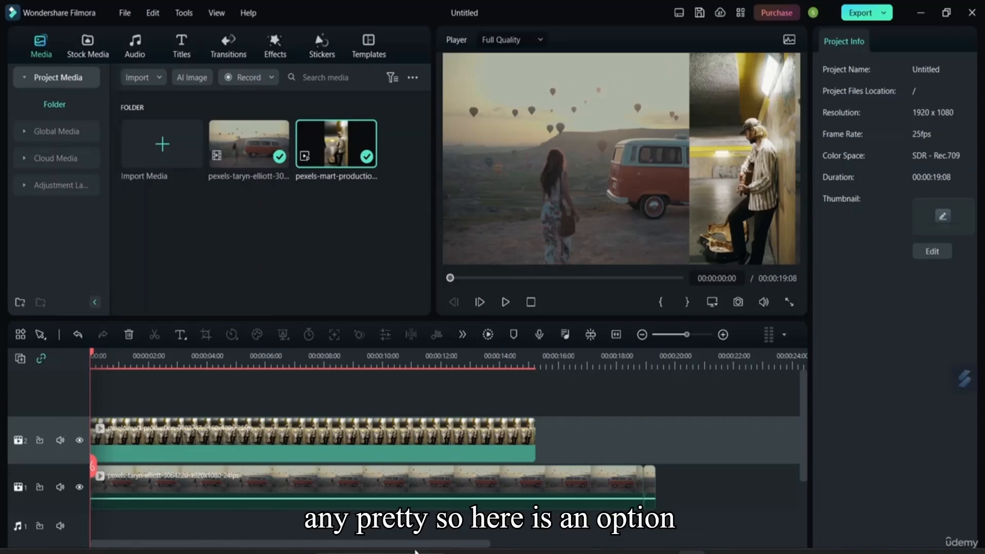
Add an empty third video track to the timeline and remove it with Delete Selected Track.
{"action": "left_click", "coordinate": [19, 359]}
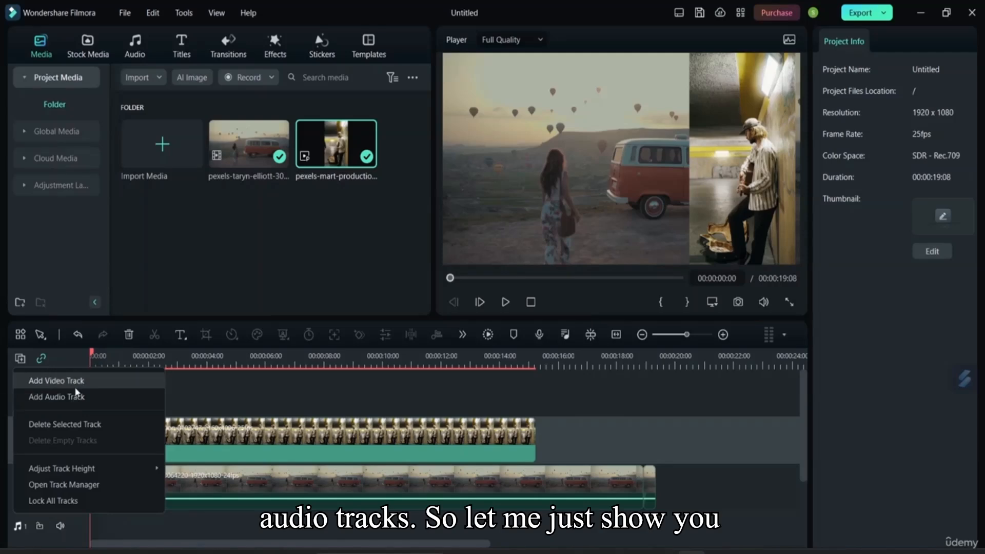
{"action": "left_click", "coordinate": [57, 380]}
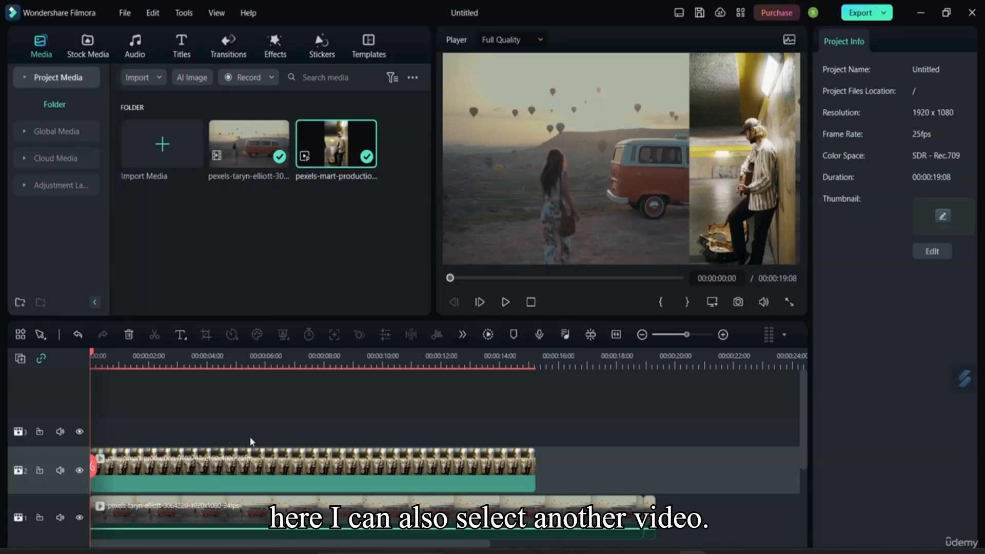
{"action": "left_click", "coordinate": [20, 358]}
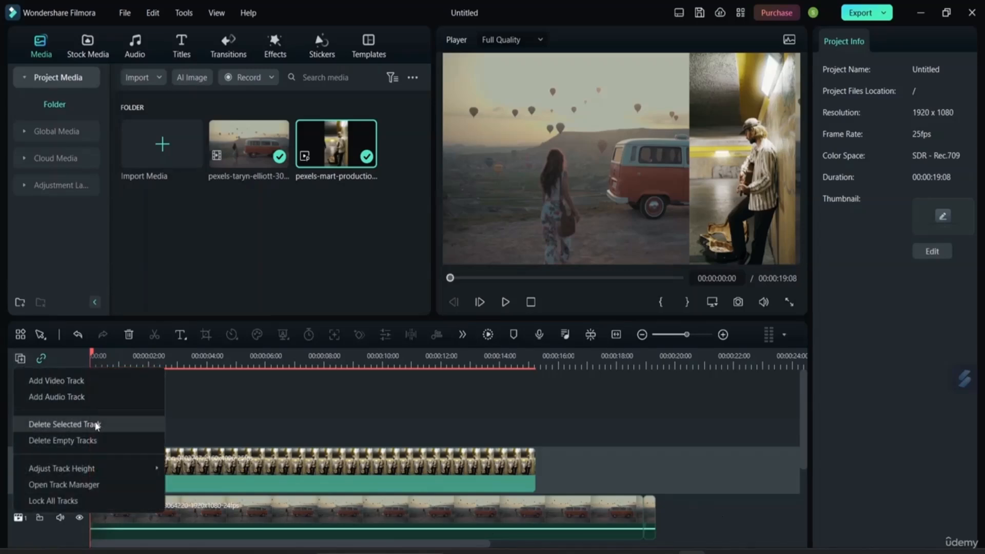
{"action": "left_click", "coordinate": [221, 430]}
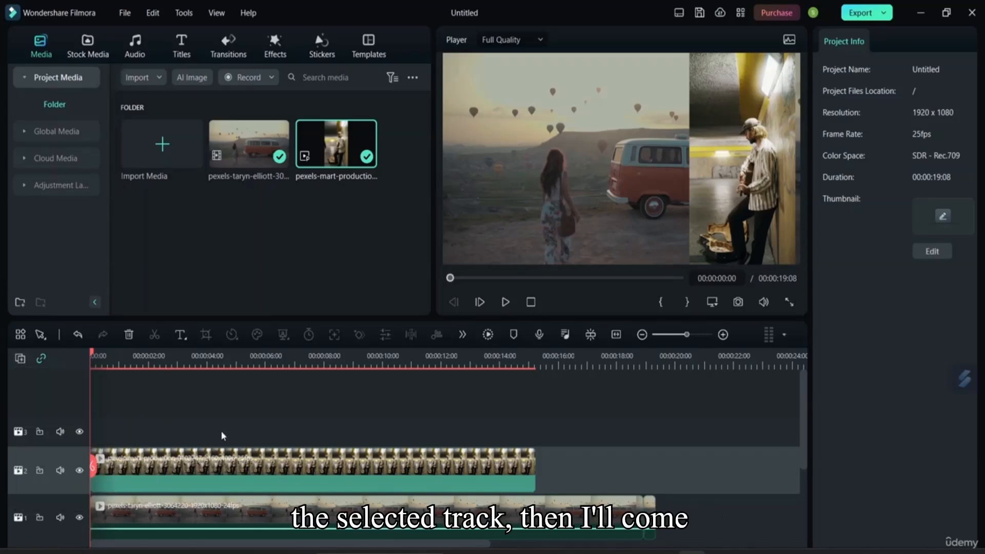
{"action": "left_click", "coordinate": [55, 440]}
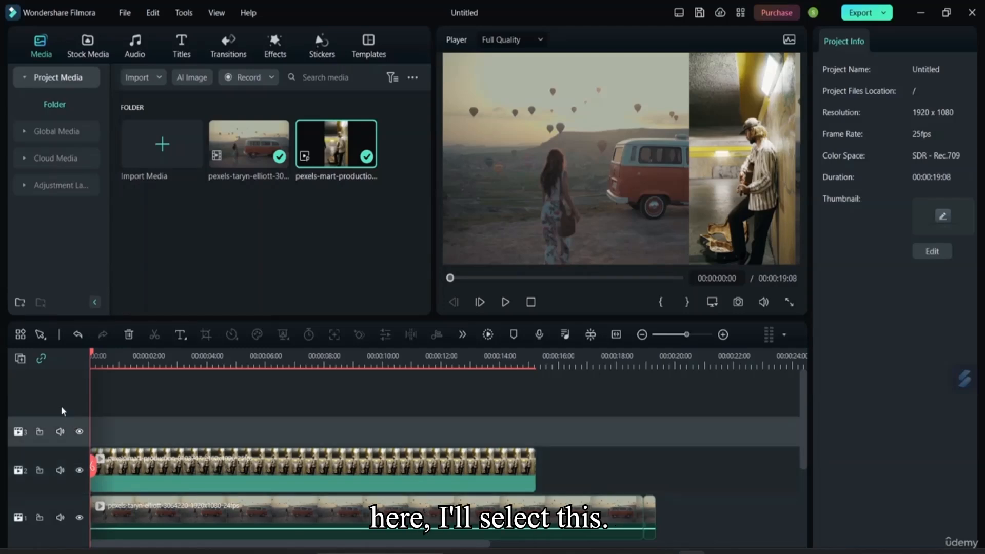
{"action": "left_click", "coordinate": [20, 358]}
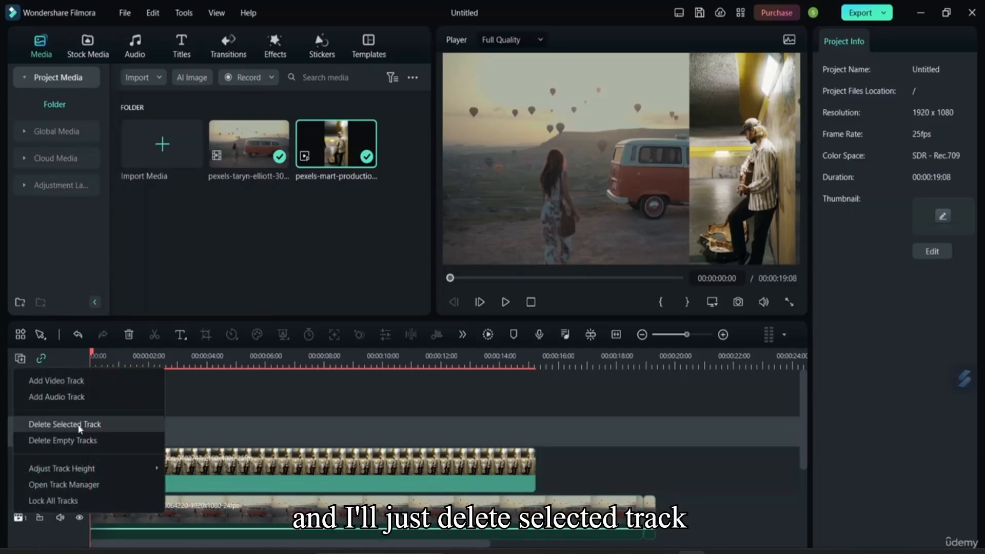
{"action": "left_click", "coordinate": [79, 424]}
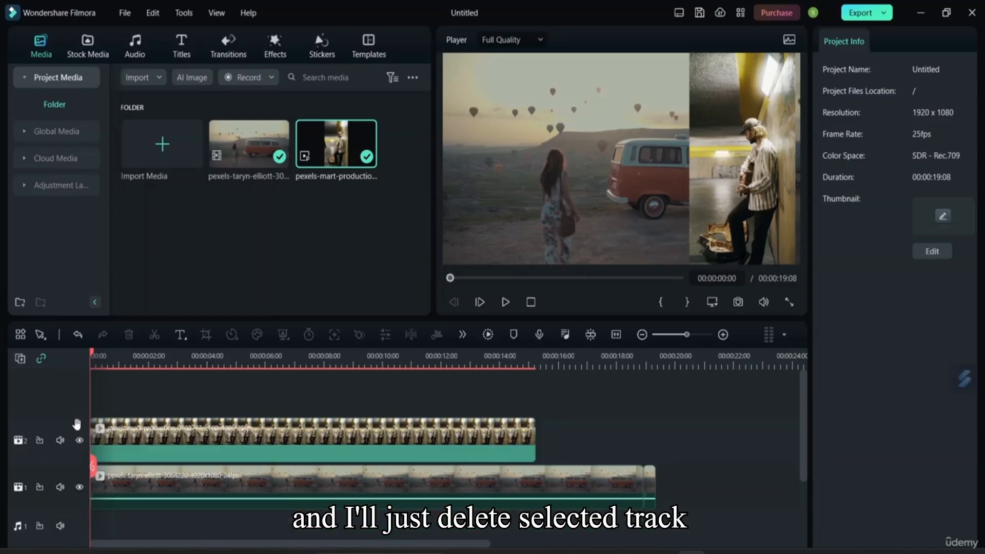
Add three empty video tracks above the existing clips and remove them all at once with Delete Empty Tracks.
{"action": "left_click", "coordinate": [20, 358]}
{"action": "left_click", "coordinate": [69, 385]}
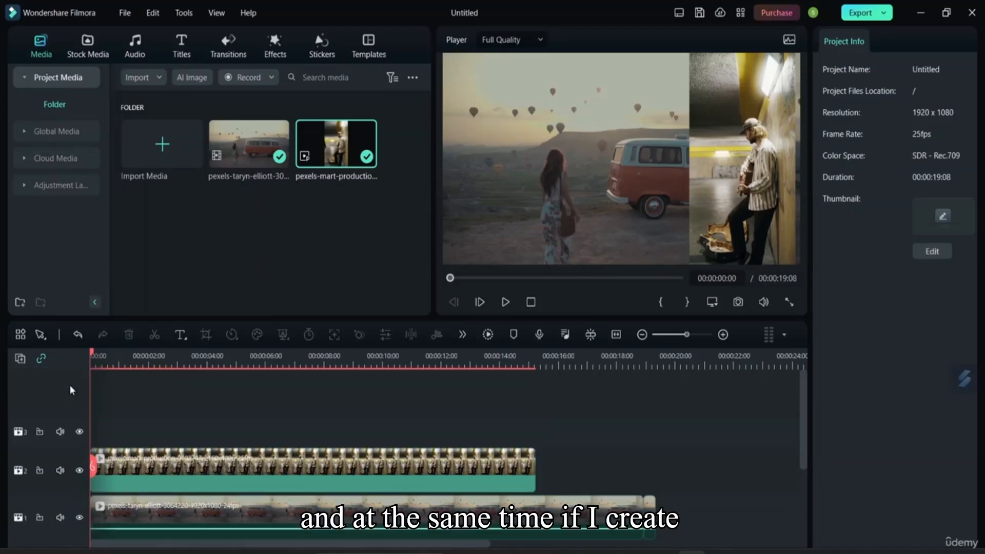
{"action": "left_click", "coordinate": [20, 359]}
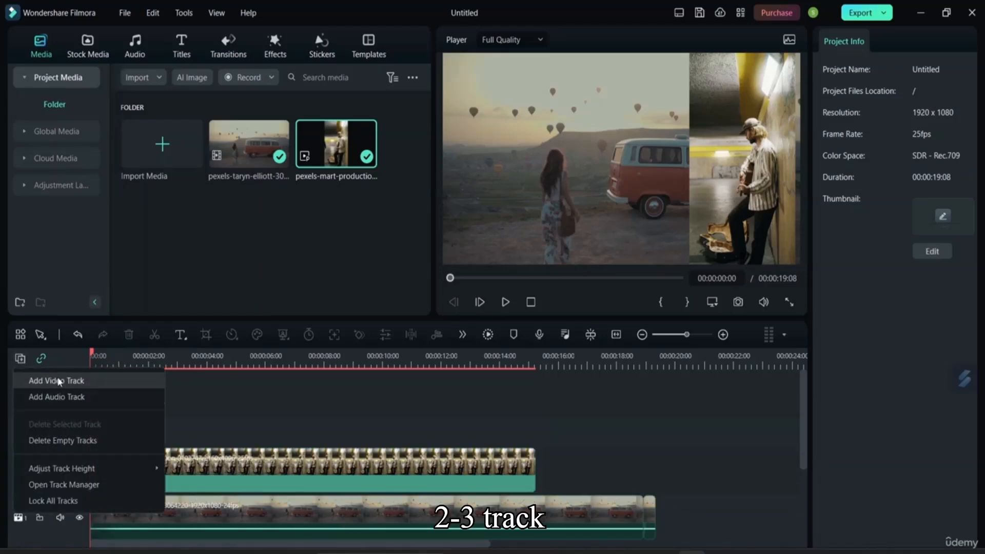
{"action": "left_click", "coordinate": [59, 383]}
{"action": "left_click", "coordinate": [20, 359]}
{"action": "left_click", "coordinate": [57, 384]}
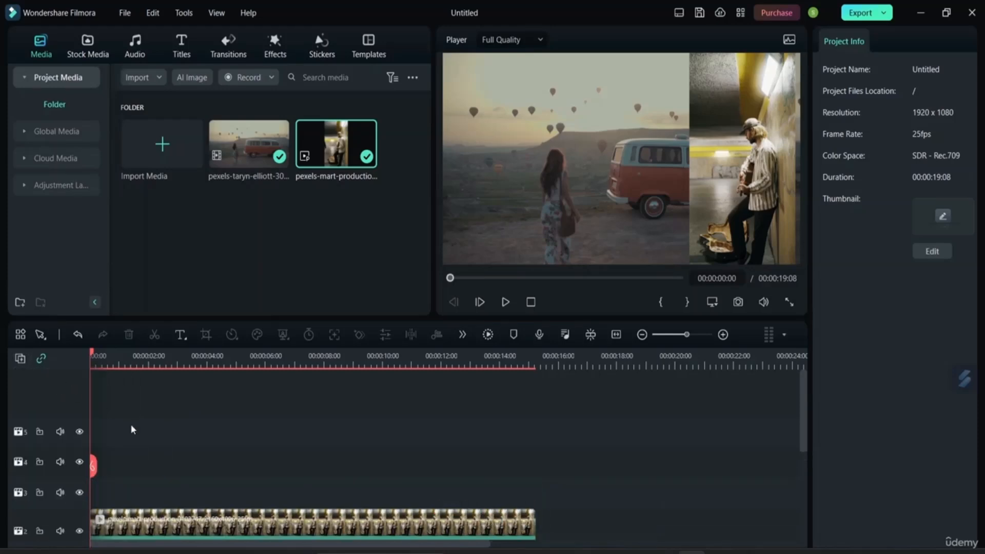
{"action": "left_click", "coordinate": [21, 359]}
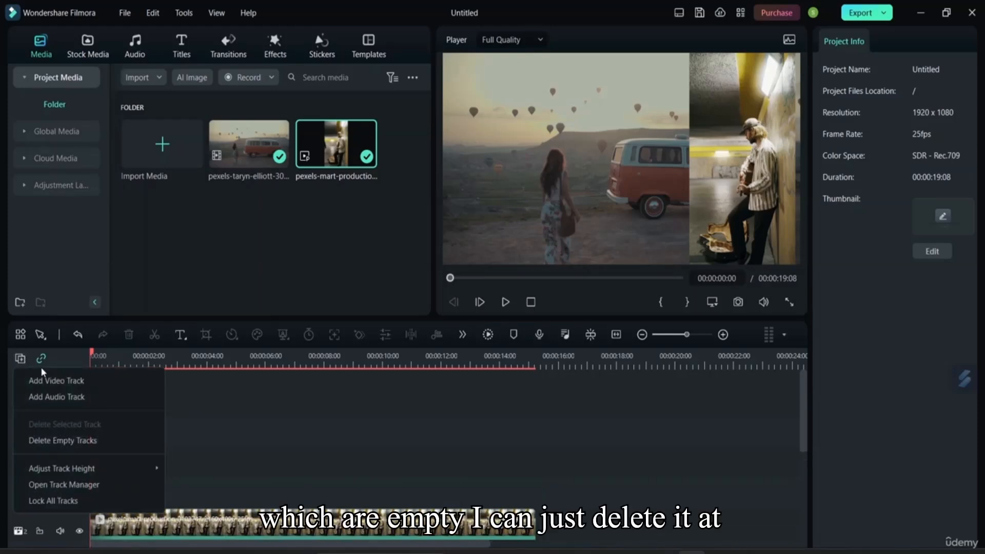
{"action": "left_click", "coordinate": [91, 444]}
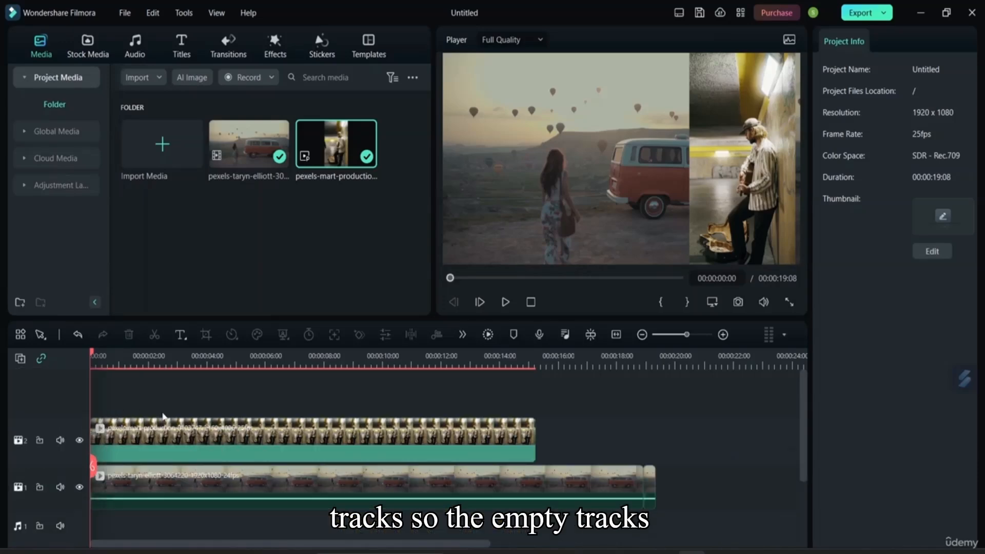
Set the height of all timeline tracks to Small and return it to Normal.
{"action": "scroll", "coordinate": [160, 420], "scroll_direction": "down", "scroll_amount": 3}
{"action": "scroll", "coordinate": [155, 423], "scroll_direction": "up", "scroll_amount": 2}
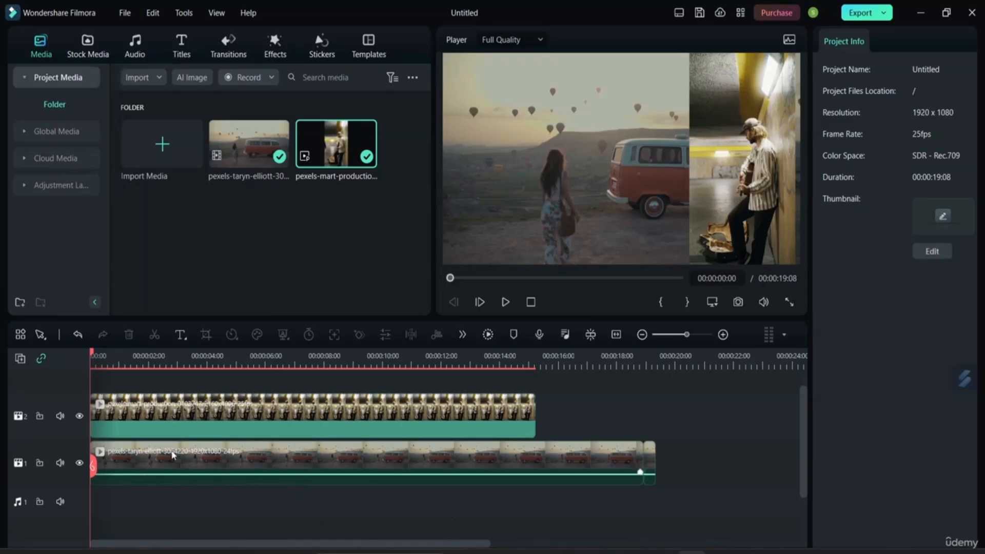
{"action": "left_click", "coordinate": [21, 358]}
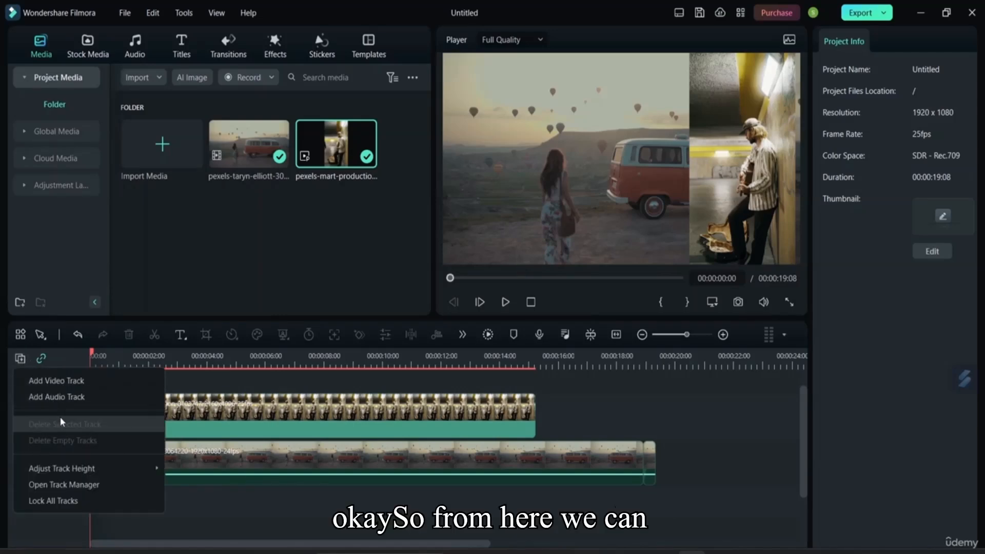
{"action": "mouse_move", "coordinate": [79, 469]}
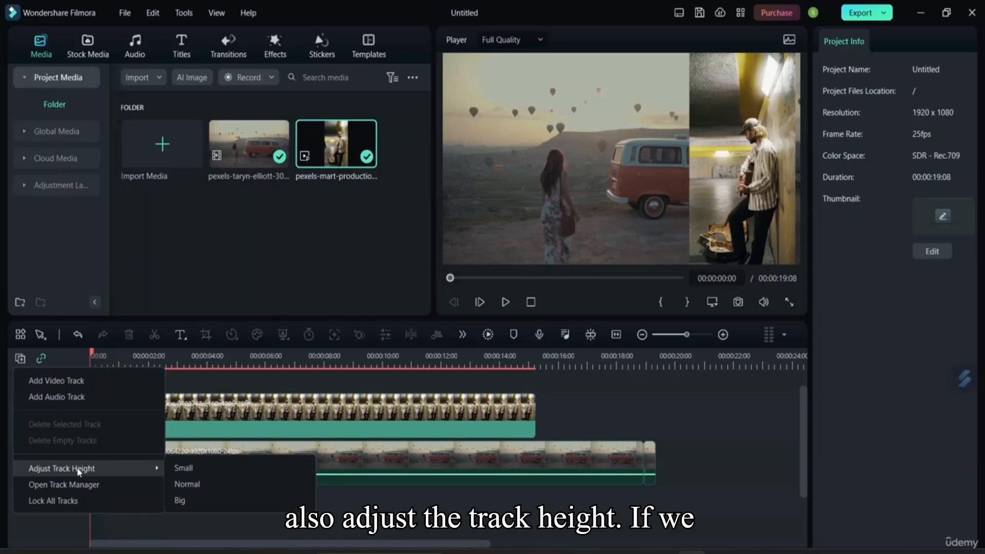
{"action": "left_click", "coordinate": [177, 468]}
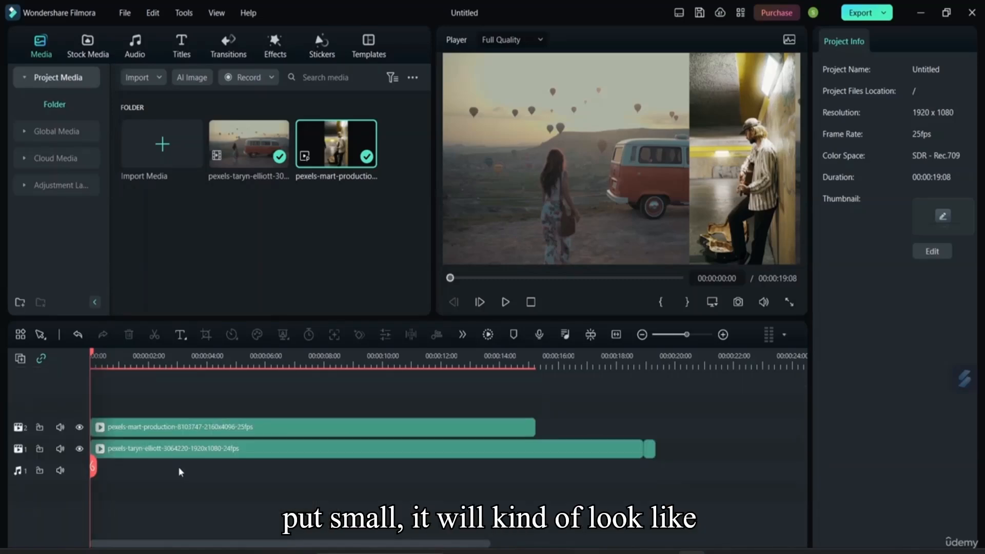
{"action": "left_click", "coordinate": [20, 358]}
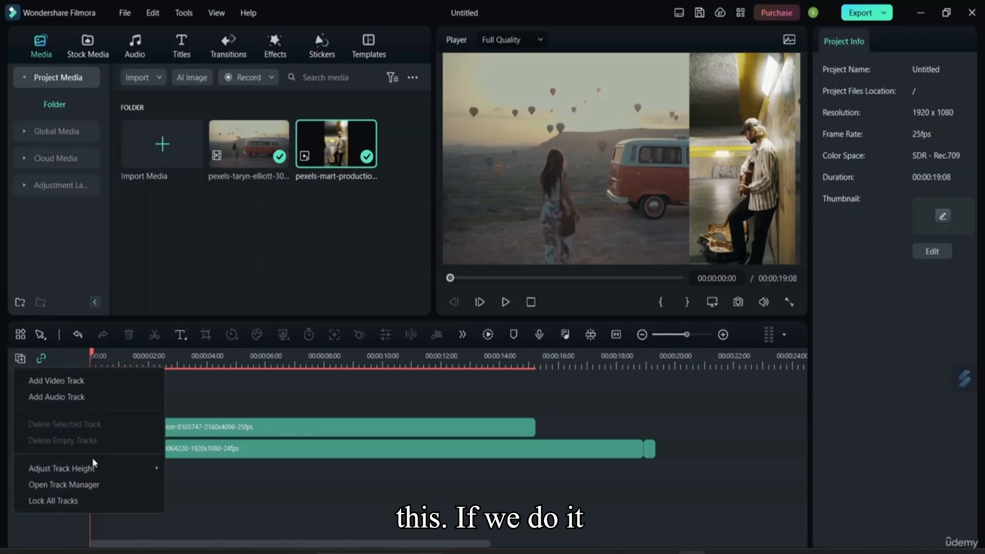
{"action": "mouse_move", "coordinate": [95, 467]}
{"action": "left_click", "coordinate": [183, 484]}
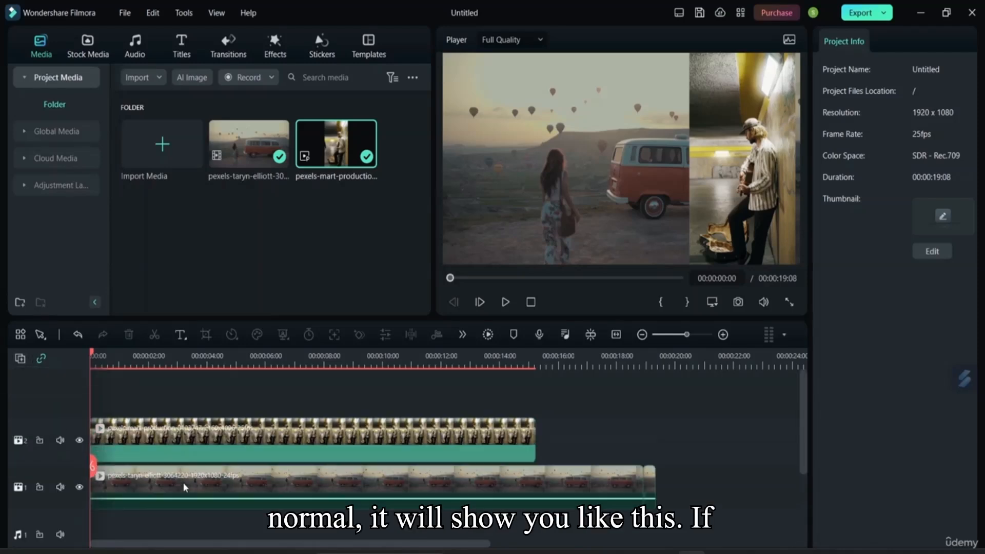
Enlarge all timeline tracks to the Big height and switch them back to Normal.
{"action": "left_click", "coordinate": [21, 360]}
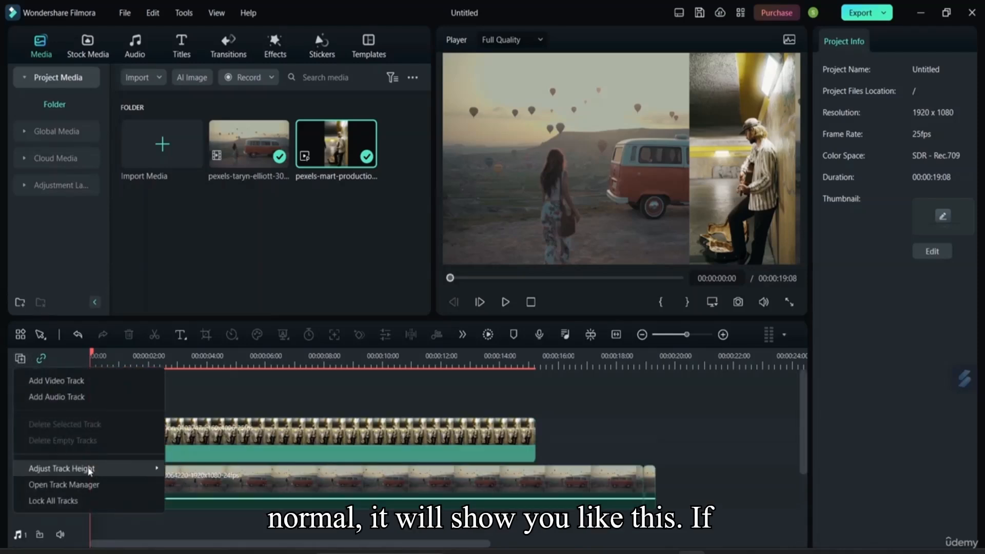
{"action": "mouse_move", "coordinate": [89, 469]}
{"action": "left_click", "coordinate": [179, 500]}
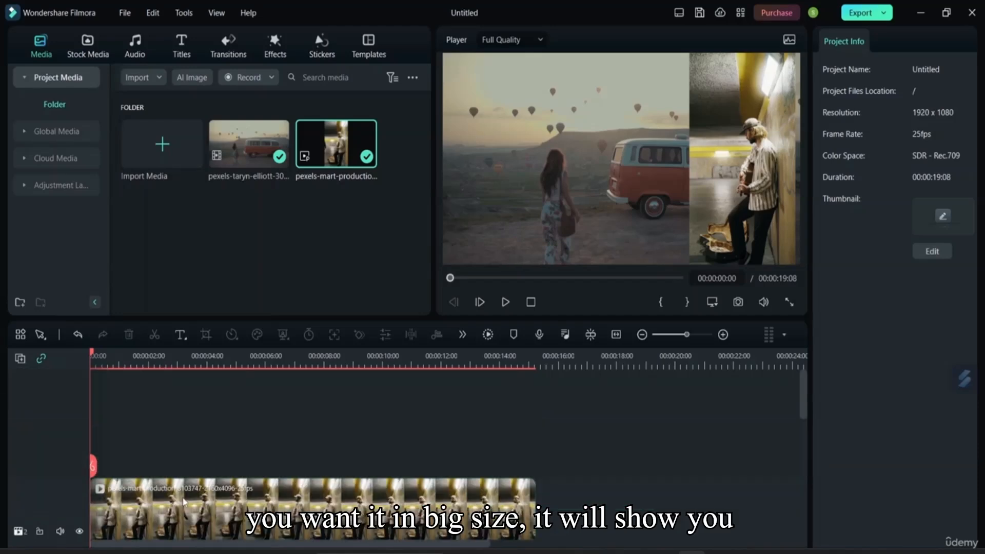
{"action": "scroll", "coordinate": [244, 473], "scroll_direction": "down", "scroll_amount": 1}
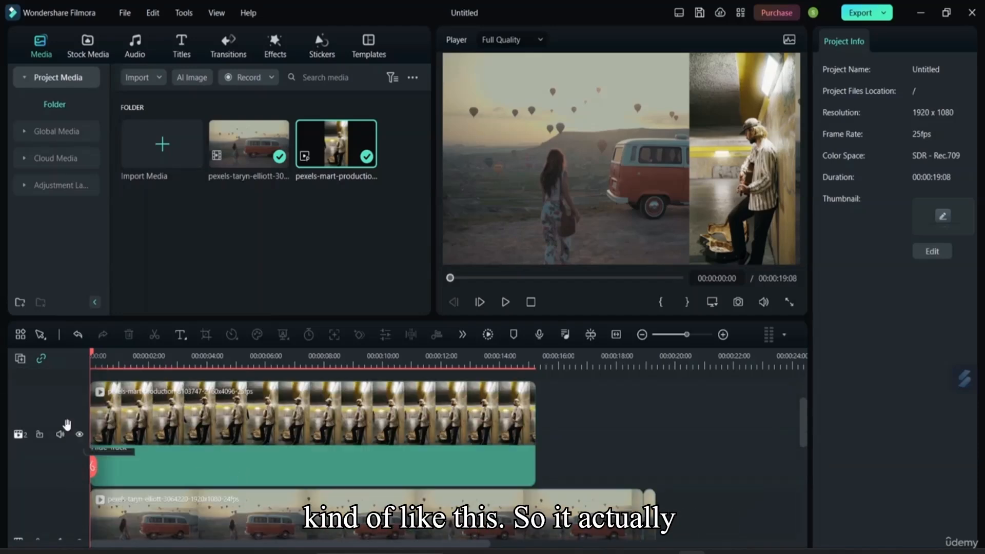
{"action": "left_click", "coordinate": [20, 358]}
{"action": "mouse_move", "coordinate": [87, 469]}
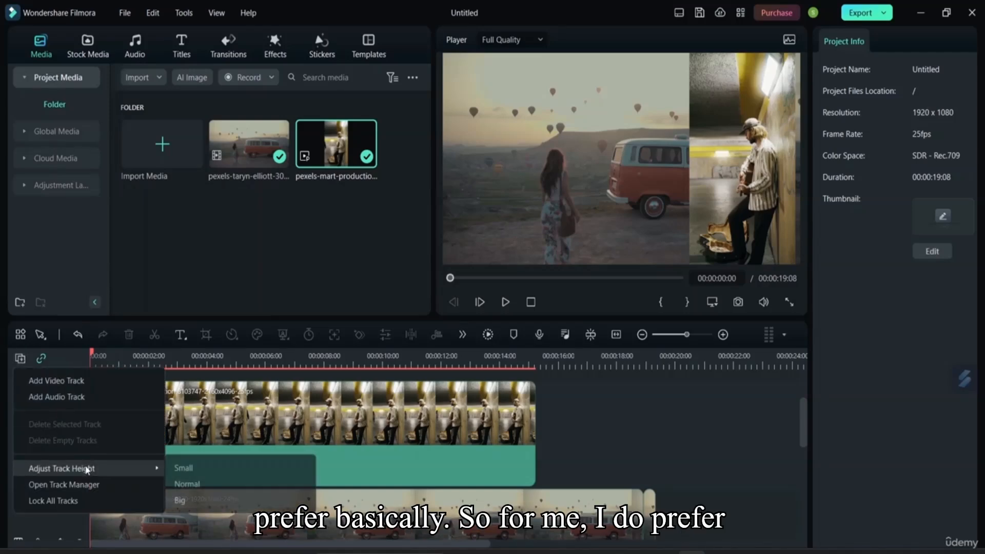
{"action": "left_click", "coordinate": [214, 486]}
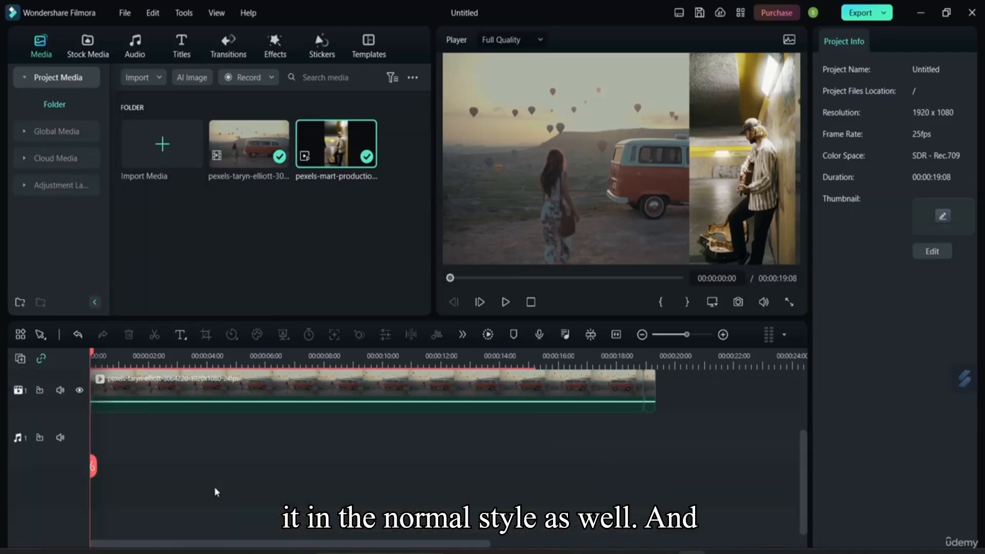
Examine the video track placement choices in the Track Manager and cancel it without adding any tracks.
{"action": "left_click", "coordinate": [26, 362]}
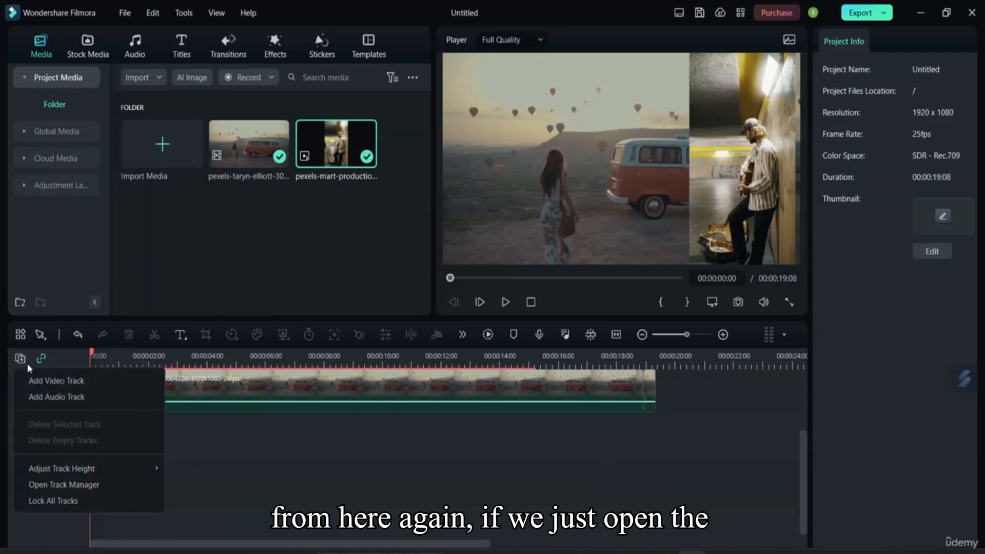
{"action": "left_click", "coordinate": [86, 485]}
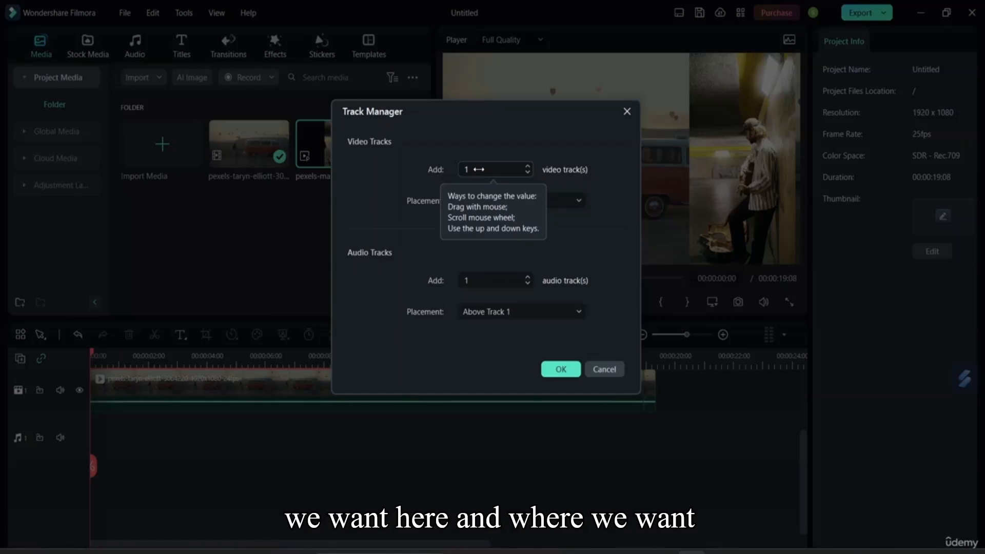
{"action": "left_click", "coordinate": [564, 201]}
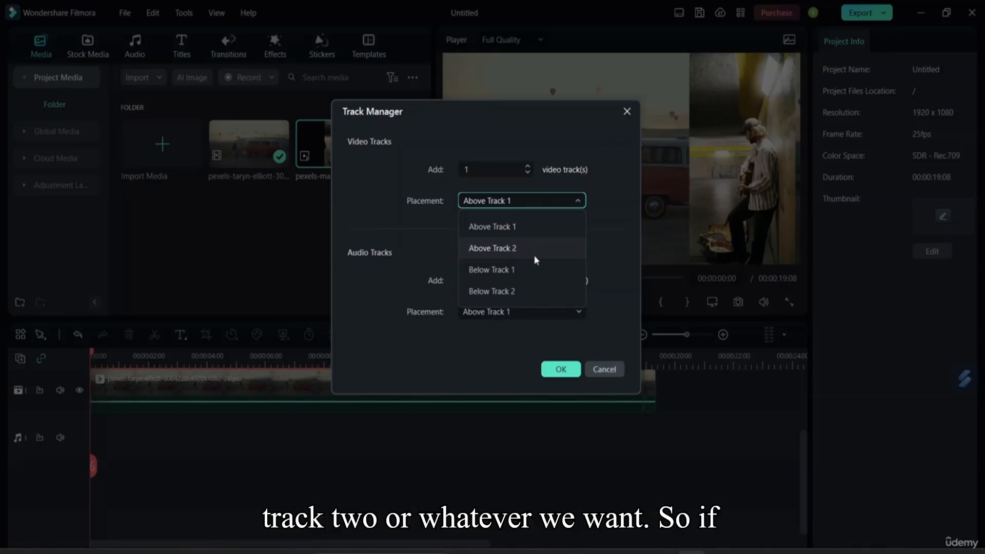
{"action": "left_click", "coordinate": [577, 205]}
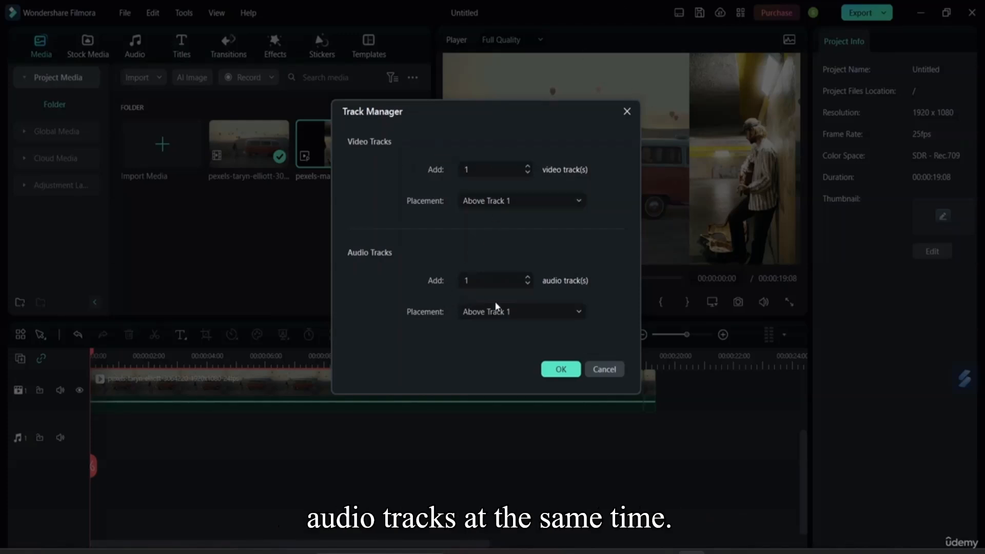
{"action": "left_click", "coordinate": [604, 370]}
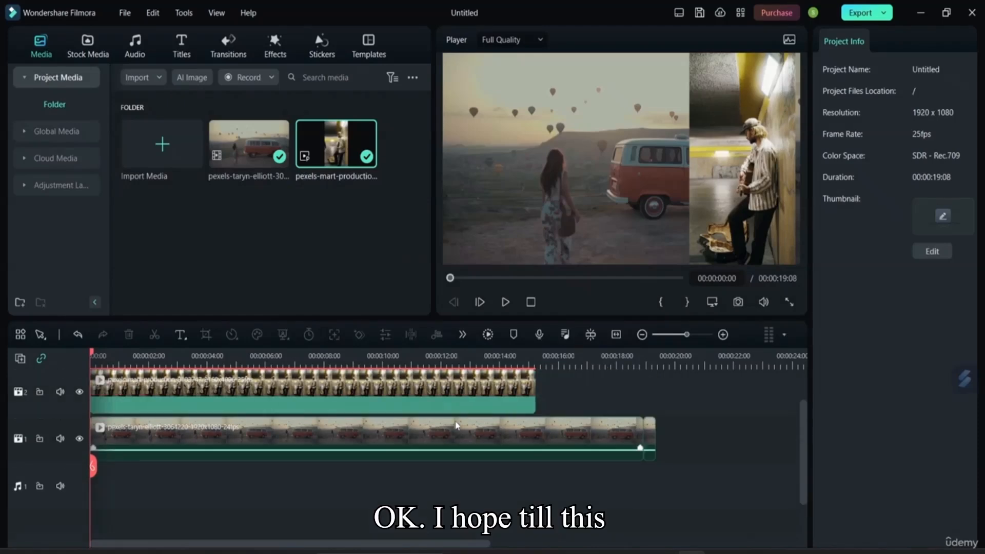
Hide video track 2, play the timeline with only the van clip showing, and return the playhead to 00:00:00:00.
{"action": "scroll", "coordinate": [456, 426], "scroll_direction": "up", "scroll_amount": 1}
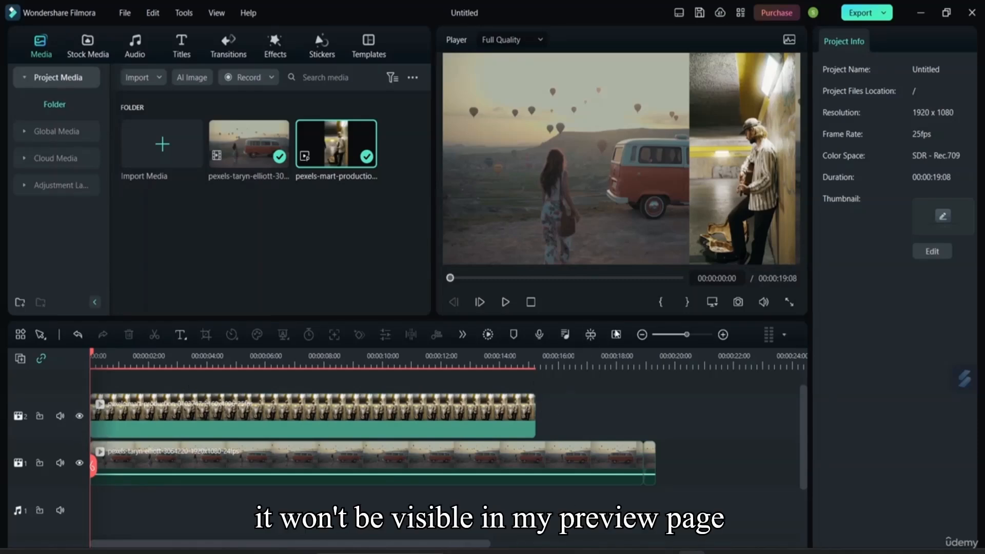
{"action": "left_click", "coordinate": [79, 416]}
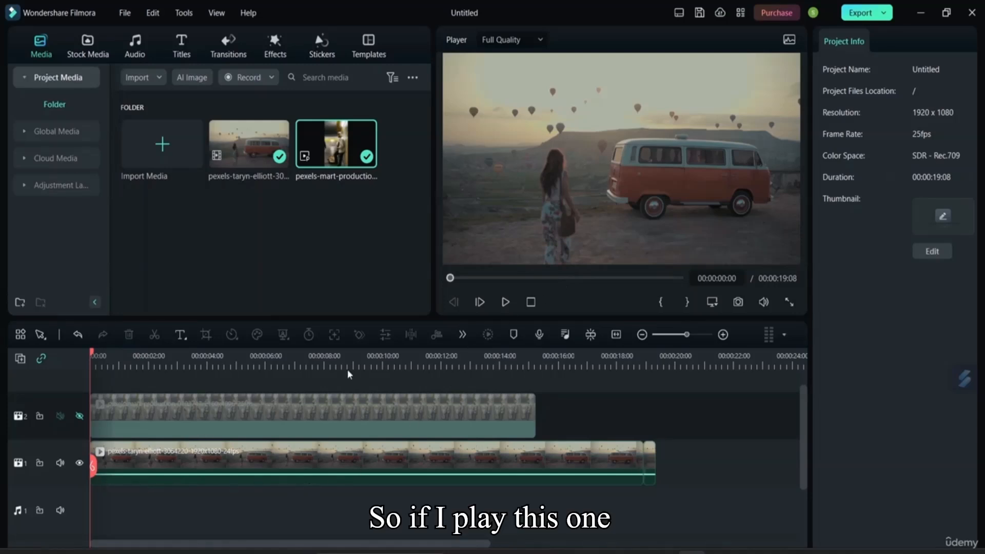
{"action": "left_click", "coordinate": [507, 302]}
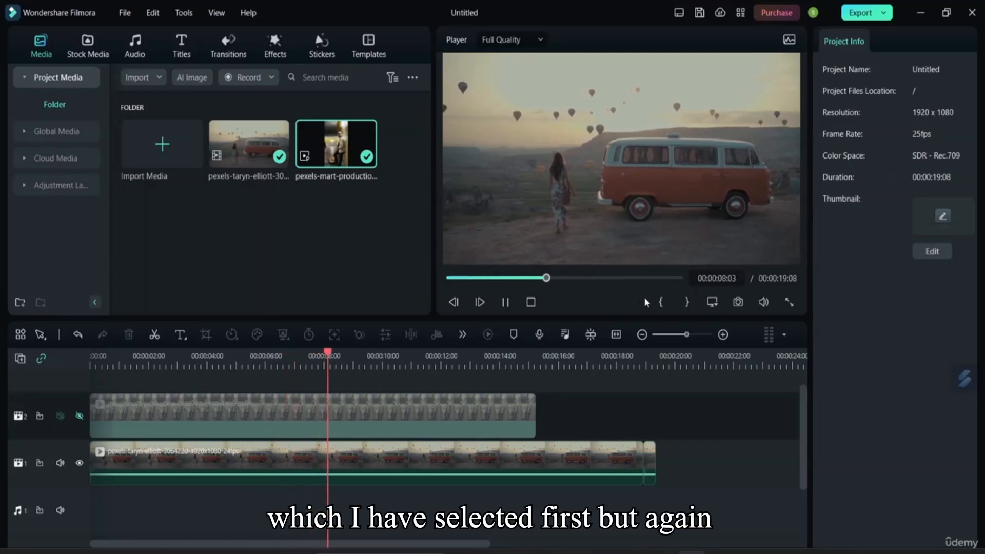
{"action": "left_click_drag", "start_coordinate": [552, 279], "coordinate": [434, 274]}
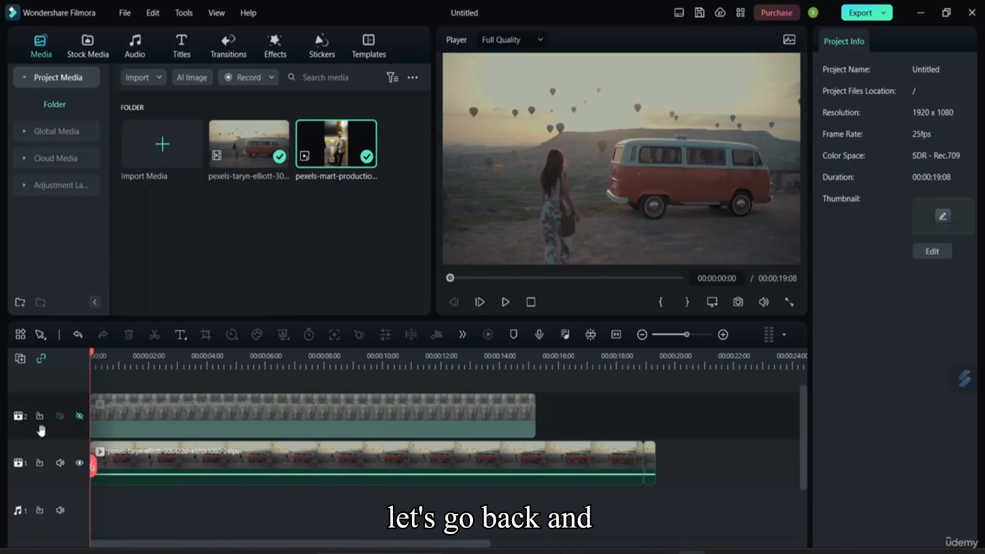
Show video track 2 again, play both layered clips, and bring the playhead back to the timeline's start.
{"action": "left_click", "coordinate": [68, 416]}
{"action": "left_click", "coordinate": [79, 416]}
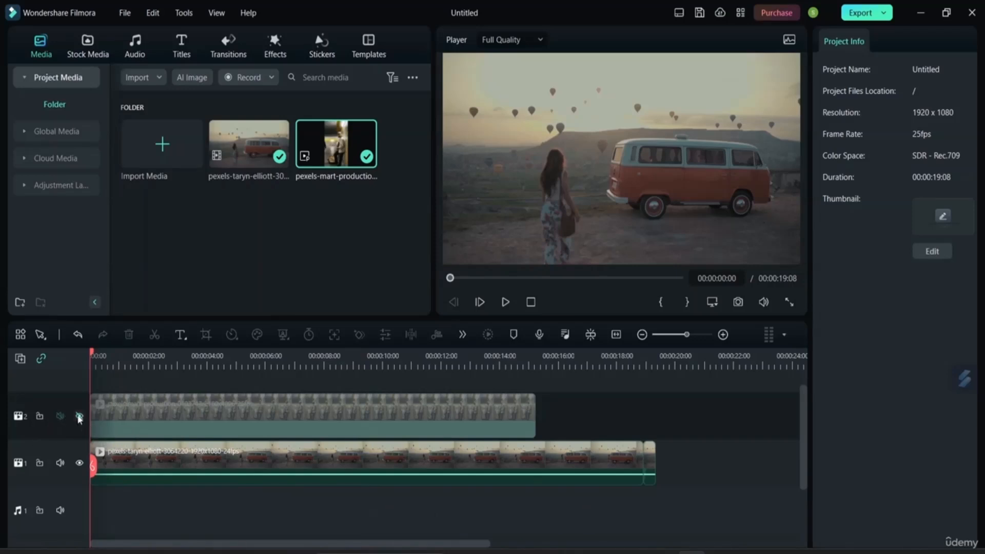
{"action": "left_click", "coordinate": [506, 302]}
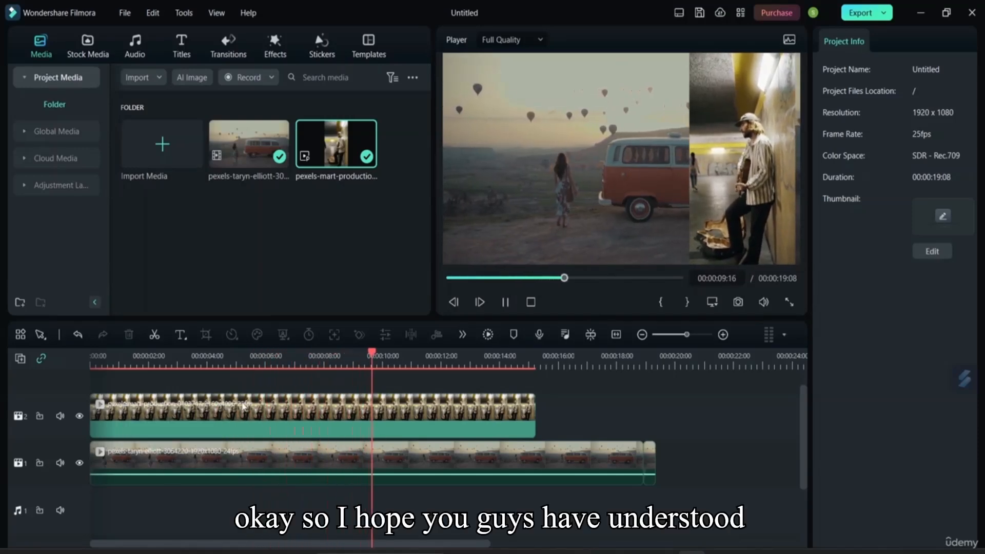
{"action": "left_click", "coordinate": [506, 302]}
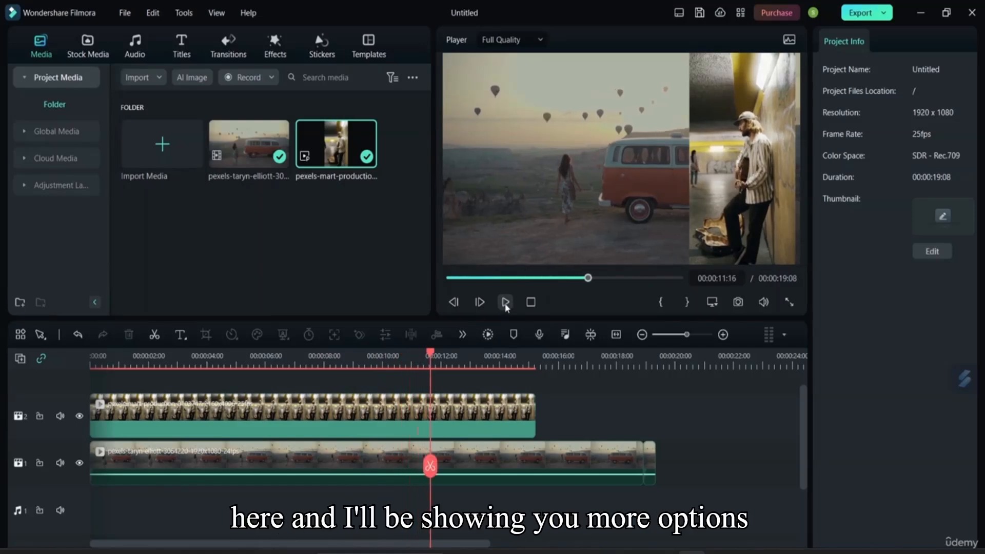
{"action": "left_click_drag", "start_coordinate": [429, 466], "coordinate": [93, 431]}
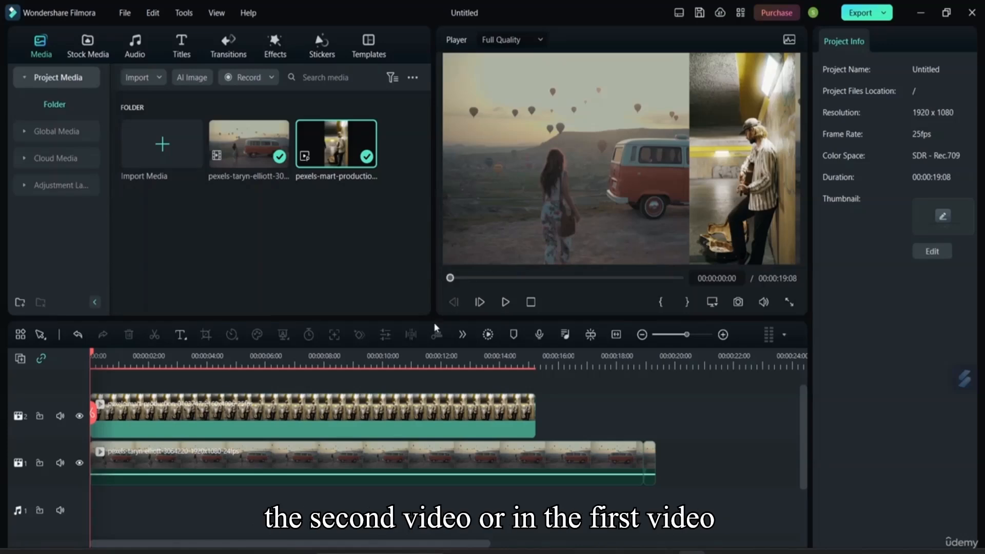
Mute video track 2 and play the timeline briefly, pausing at 00:00:03:09.
{"action": "left_click", "coordinate": [60, 416]}
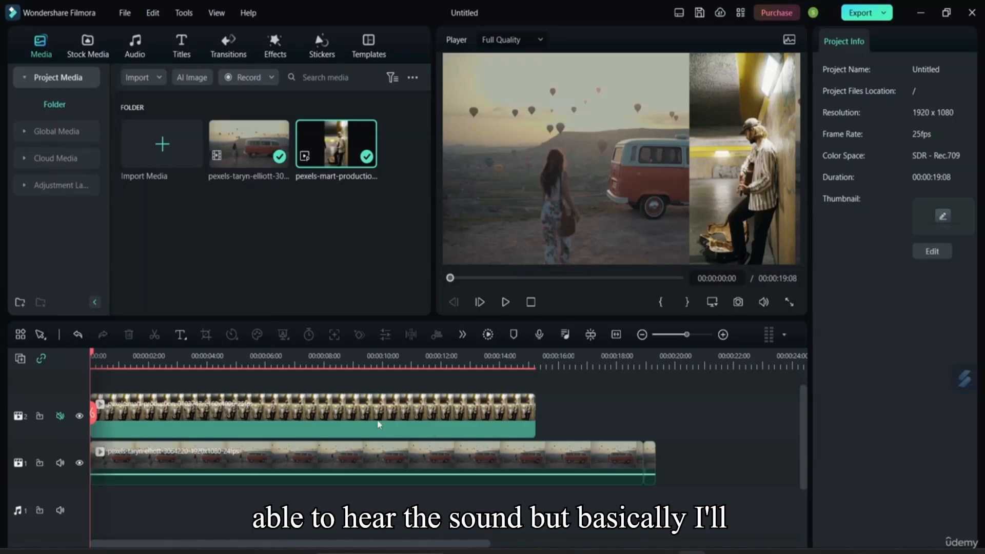
{"action": "left_click", "coordinate": [506, 302]}
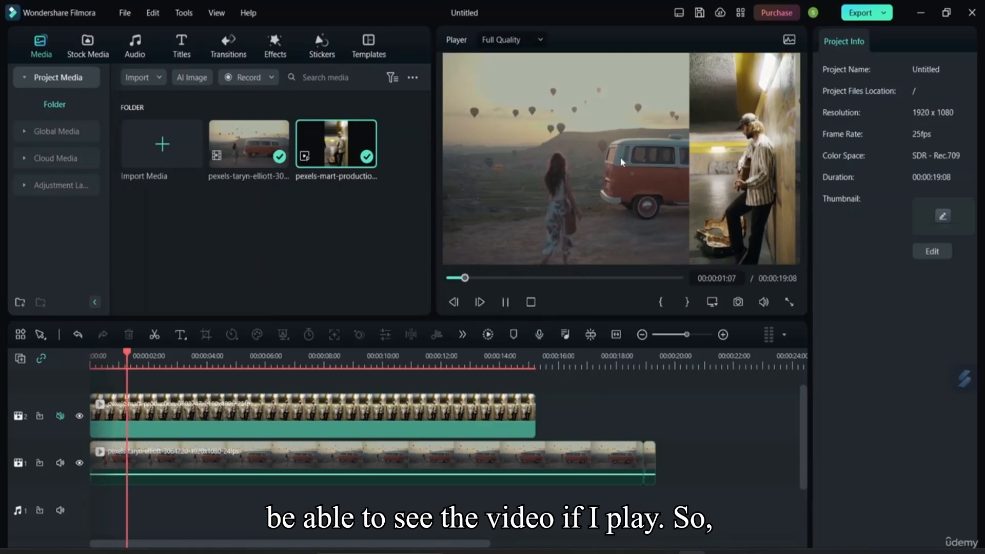
{"action": "left_click", "coordinate": [508, 303]}
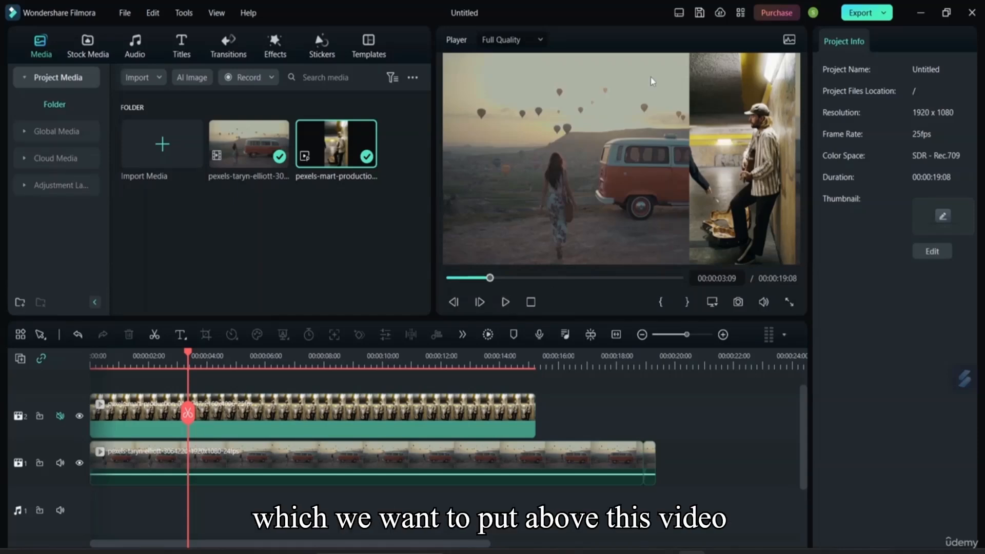
Move the playhead back to 00:00:00:04 and add an empty third video track above the two existing clips.
{"action": "left_click", "coordinate": [22, 361]}
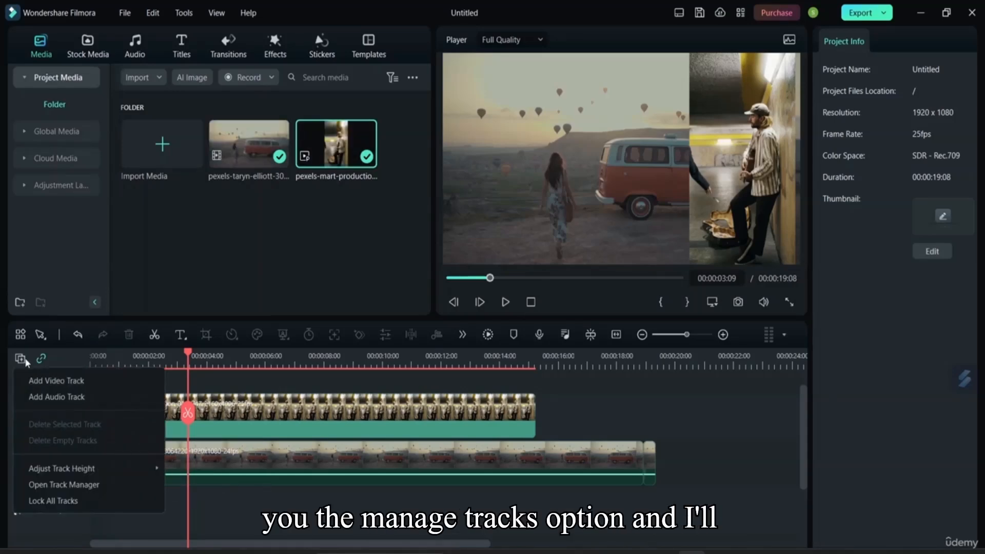
{"action": "left_click", "coordinate": [106, 398]}
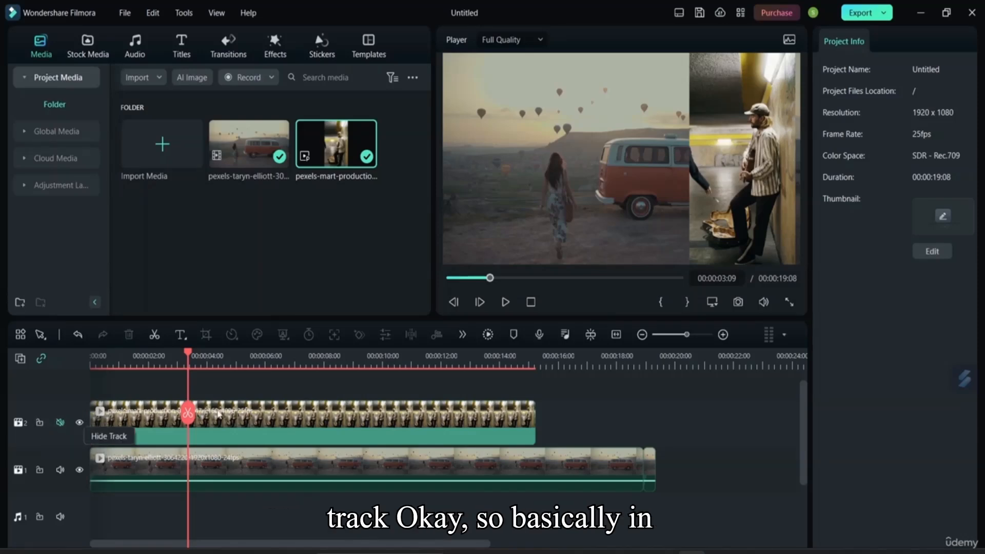
{"action": "left_click_drag", "start_coordinate": [191, 414], "coordinate": [96, 394]}
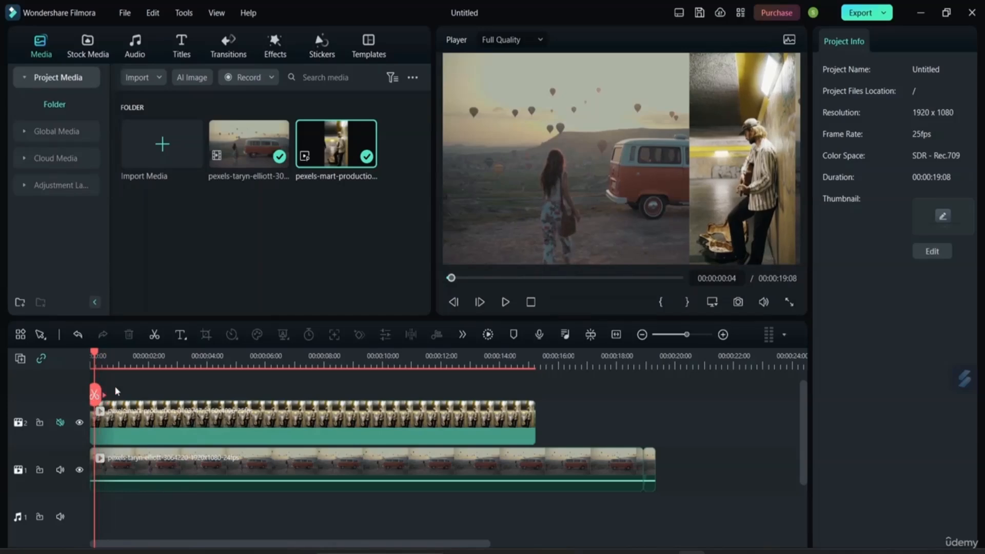
{"action": "right_click", "coordinate": [30, 359]}
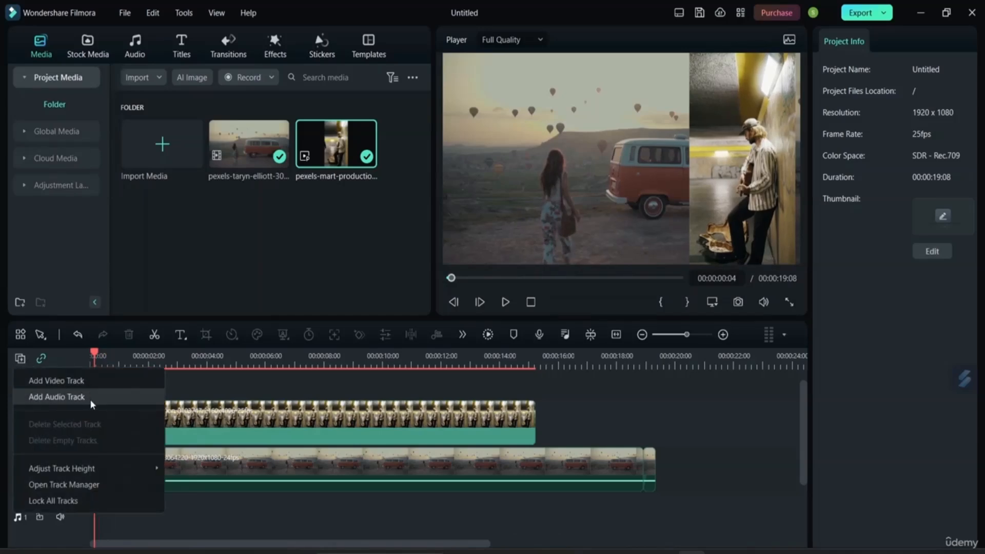
{"action": "left_click", "coordinate": [93, 382]}
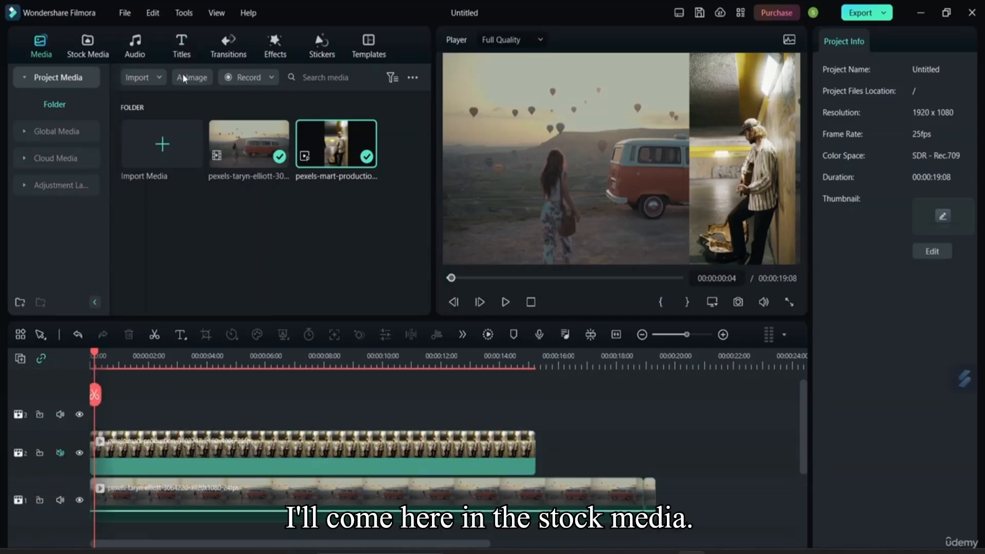
Place the second photo from the Pexels stock photos on video track 3, starting about half a second into the timeline.
{"action": "left_click", "coordinate": [88, 54]}
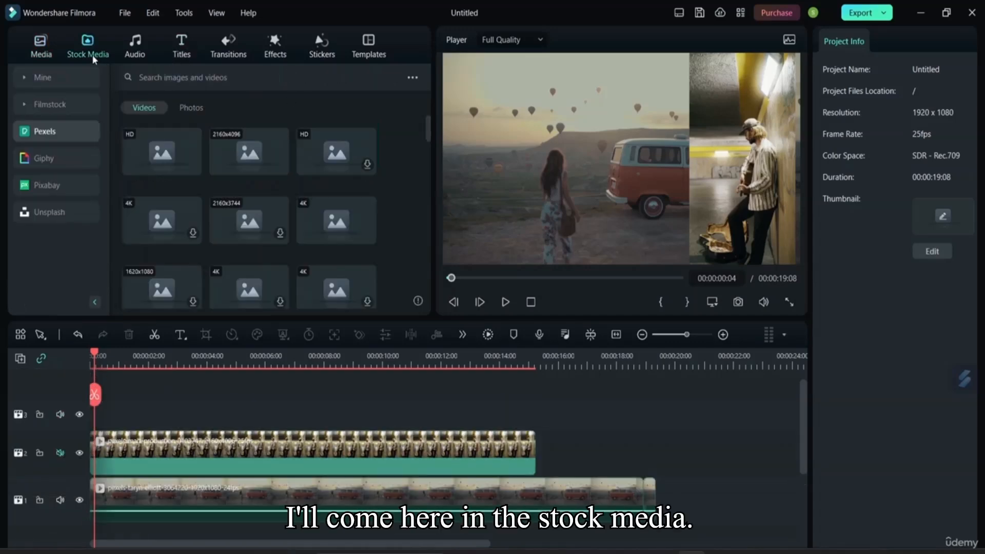
{"action": "left_click", "coordinate": [188, 110]}
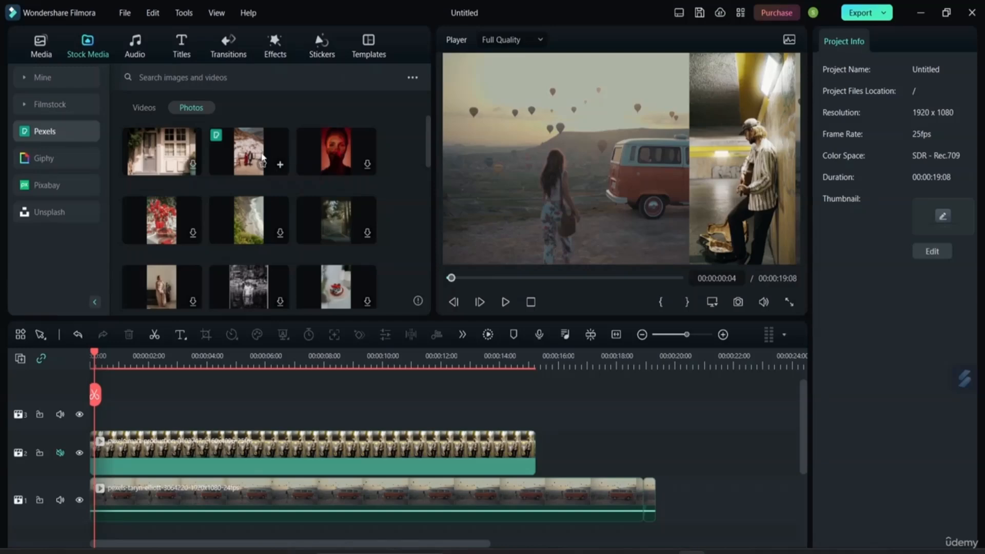
{"action": "left_click", "coordinate": [263, 157]}
{"action": "left_click_drag", "start_coordinate": [259, 154], "coordinate": [121, 425]}
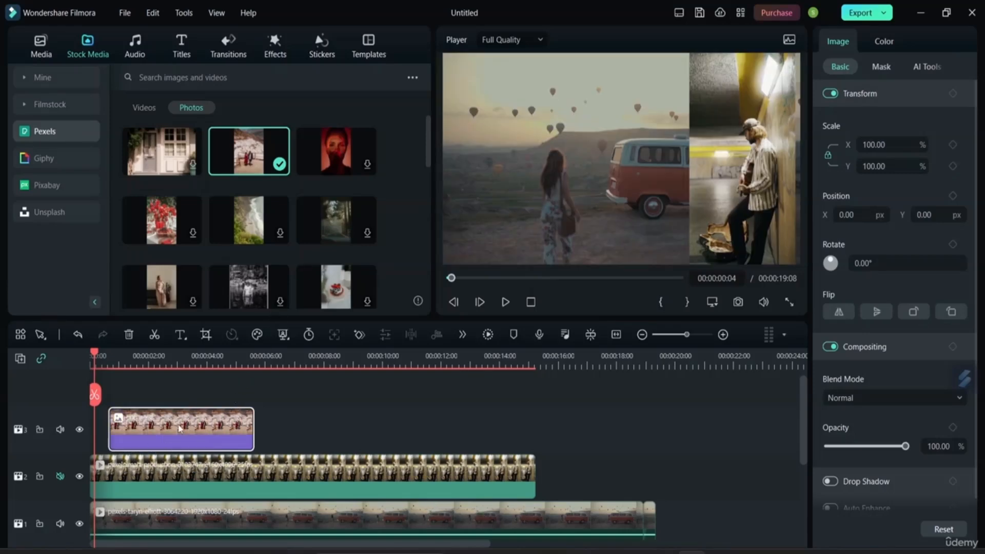
Move the photo clip to the timeline's start, shrink it to about 33%, and place it in the video frame's upper-left corner.
{"action": "left_click_drag", "start_coordinate": [188, 422], "coordinate": [173, 449]}
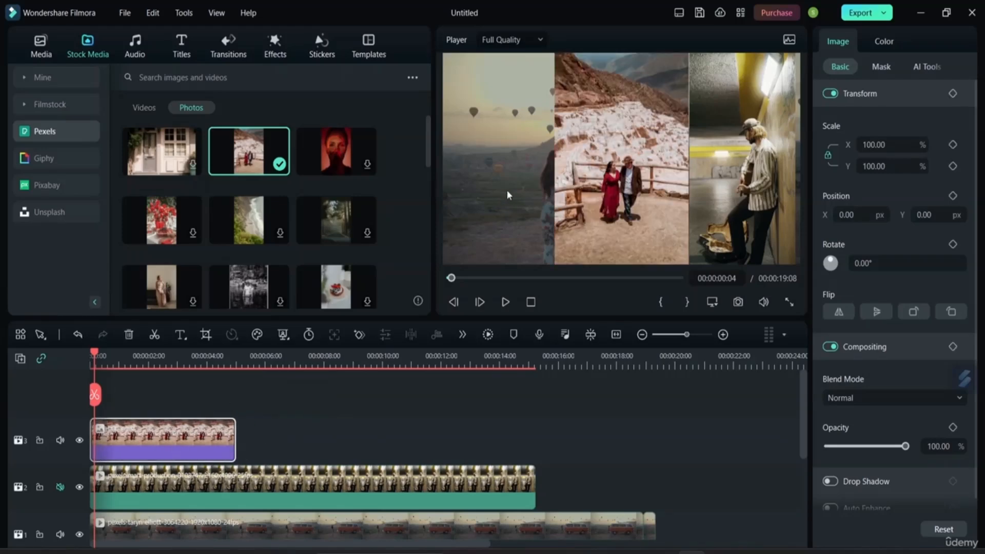
{"action": "mouse_move", "coordinate": [618, 261]}
{"action": "left_mouse_down"}
{"action": "mouse_move", "coordinate": [540, 252]}
{"action": "mouse_move", "coordinate": [507, 263]}
{"action": "mouse_move", "coordinate": [577, 251]}
{"action": "mouse_move", "coordinate": [616, 251]}
{"action": "mouse_move", "coordinate": [617, 262]}
{"action": "left_mouse_up"}
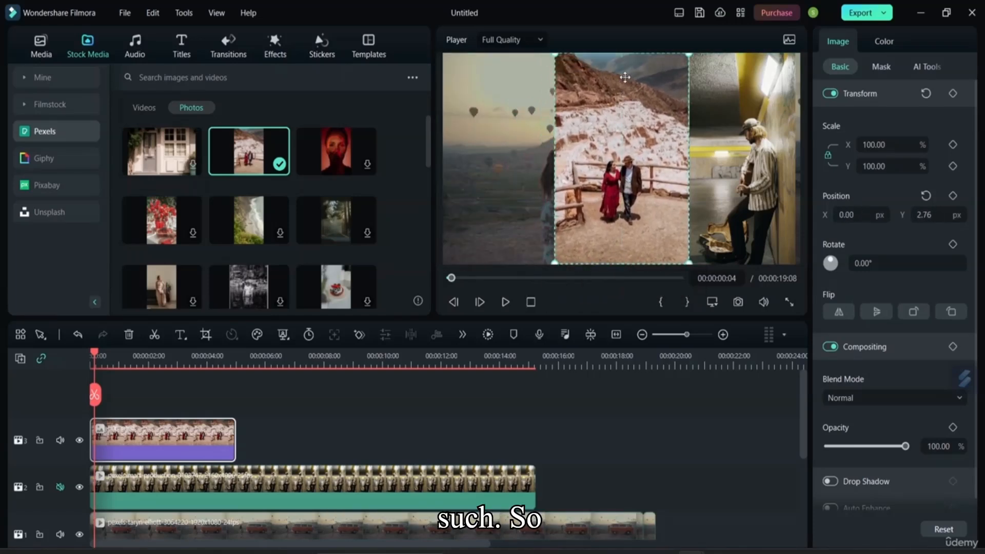
{"action": "left_click_drag", "start_coordinate": [689, 53], "coordinate": [679, 61]}
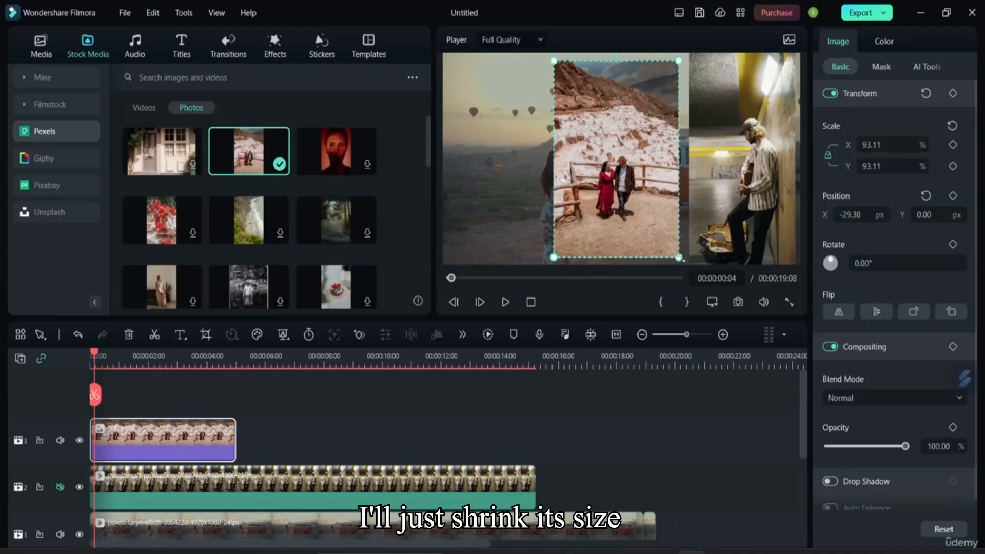
{"action": "left_click_drag", "start_coordinate": [680, 258], "coordinate": [616, 159]}
{"action": "left_click_drag", "start_coordinate": [602, 81], "coordinate": [483, 92]}
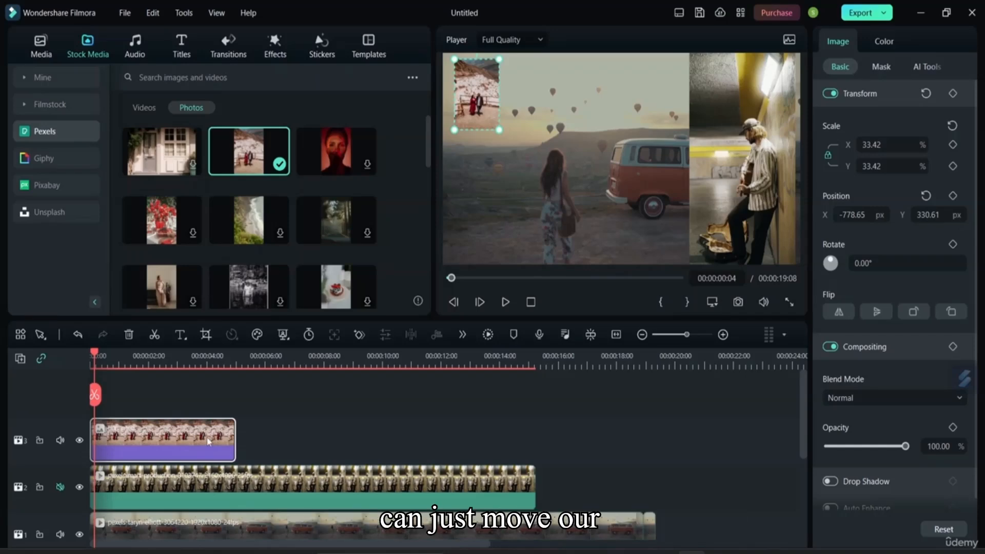
Shift the photo clip about three frames later on the timeline and lock video track 3.
{"action": "mouse_move", "coordinate": [319, 485]}
{"action": "left_mouse_down"}
{"action": "mouse_move", "coordinate": [460, 492]}
{"action": "mouse_move", "coordinate": [532, 512]}
{"action": "mouse_move", "coordinate": [502, 497]}
{"action": "mouse_move", "coordinate": [367, 496]}
{"action": "mouse_move", "coordinate": [317, 478]}
{"action": "left_mouse_up"}
{"action": "mouse_move", "coordinate": [167, 435]}
{"action": "left_mouse_down"}
{"action": "mouse_move", "coordinate": [293, 440]}
{"action": "mouse_move", "coordinate": [180, 444]}
{"action": "left_mouse_up"}
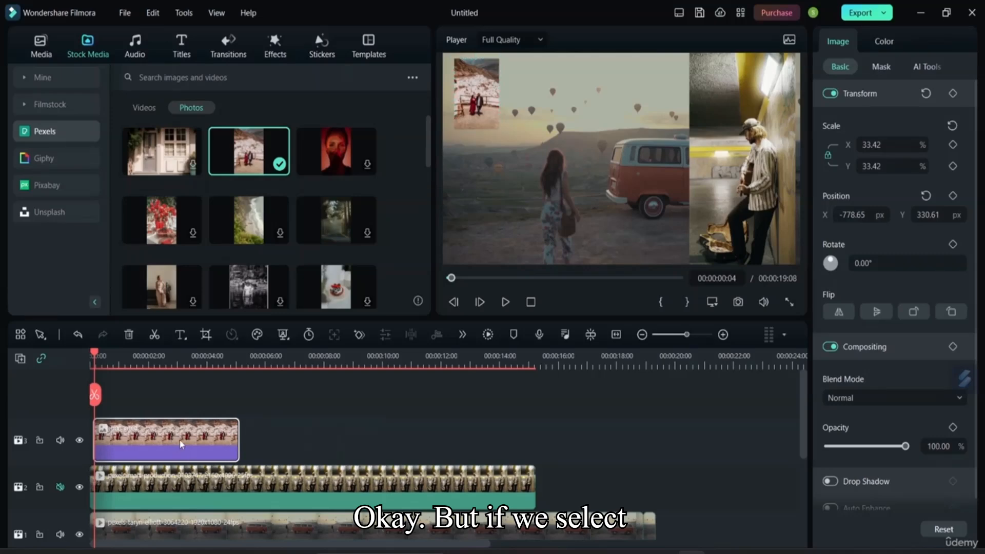
{"action": "left_click", "coordinate": [39, 440]}
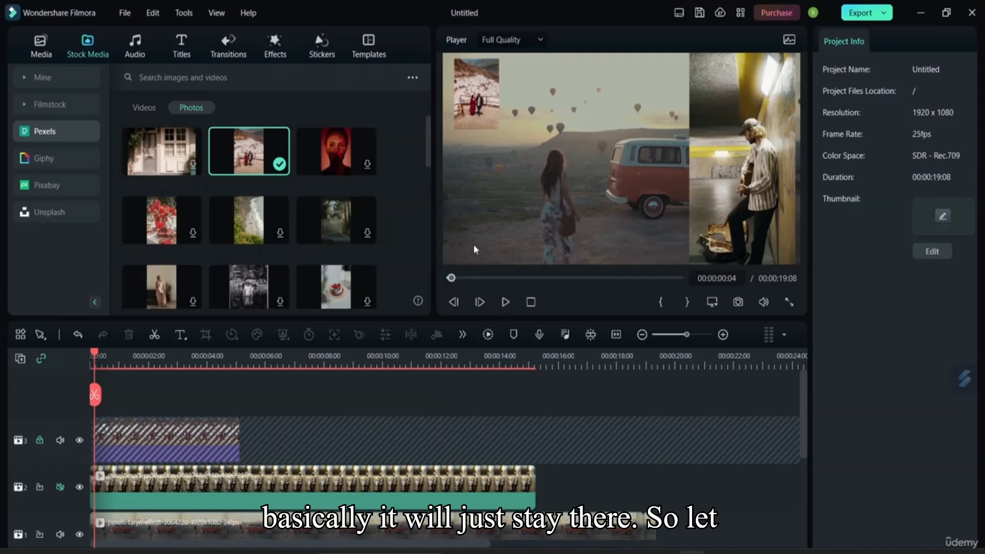
Play the timeline with the photo track locked, replay it from near the start, and pause at 00:00:10:17.
{"action": "left_click", "coordinate": [505, 302]}
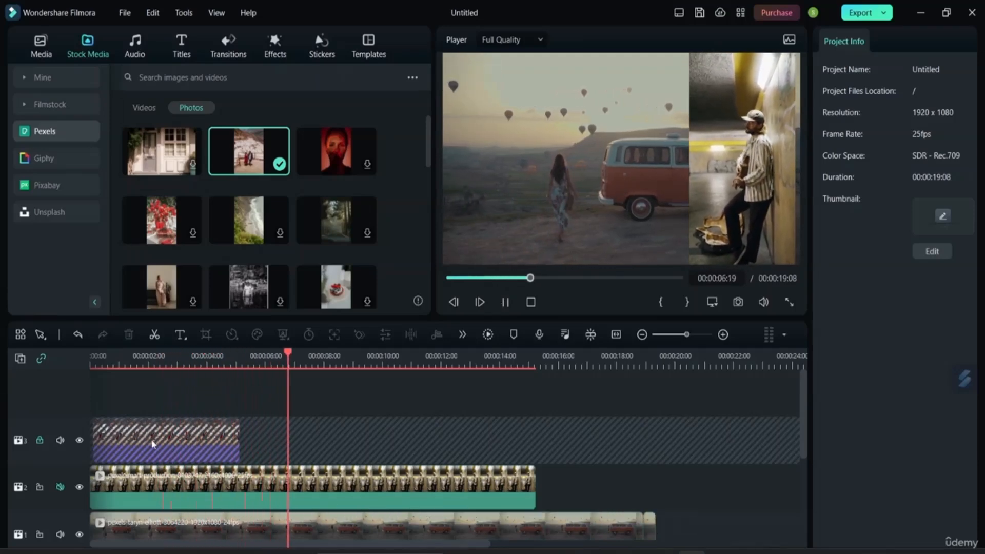
{"action": "left_click", "coordinate": [454, 278]}
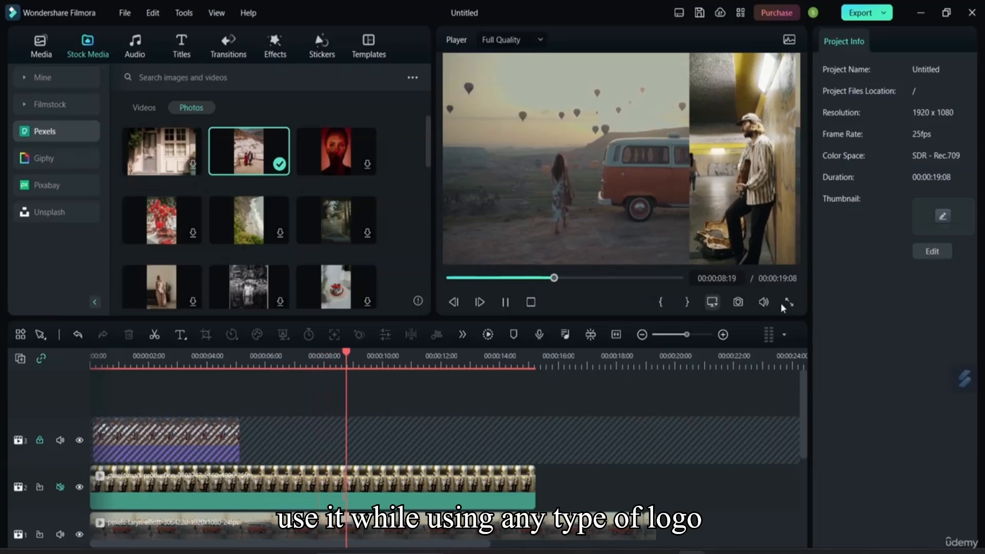
{"action": "key", "text": "space"}
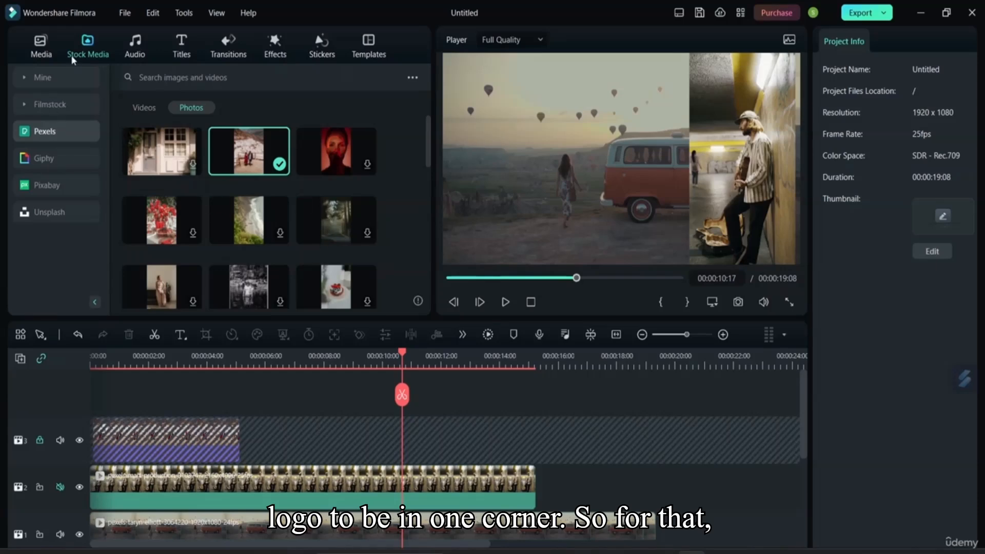
Import the image "download (1)" from the Camera Roll folder in Pictures into Global Media and preview it.
{"action": "left_click", "coordinate": [42, 47]}
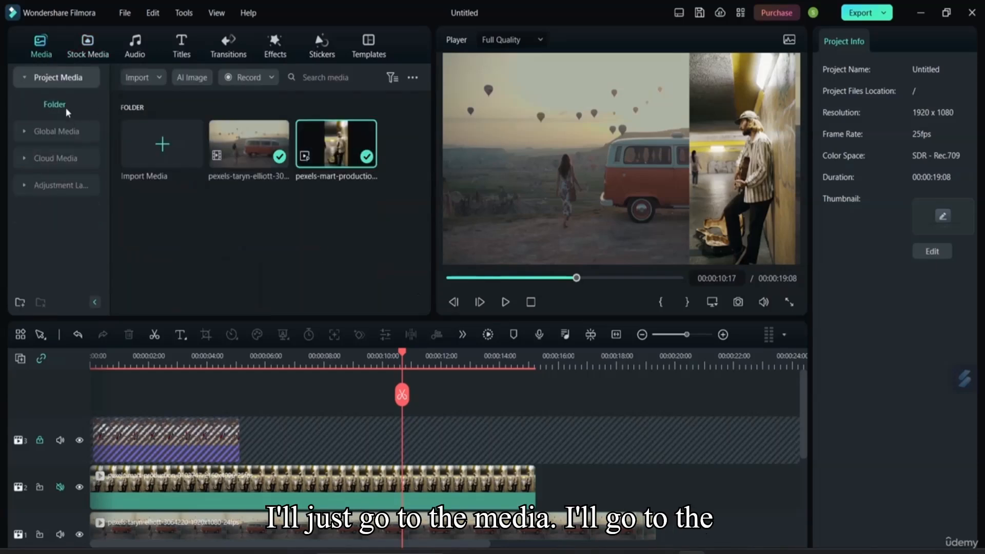
{"action": "left_click", "coordinate": [57, 129]}
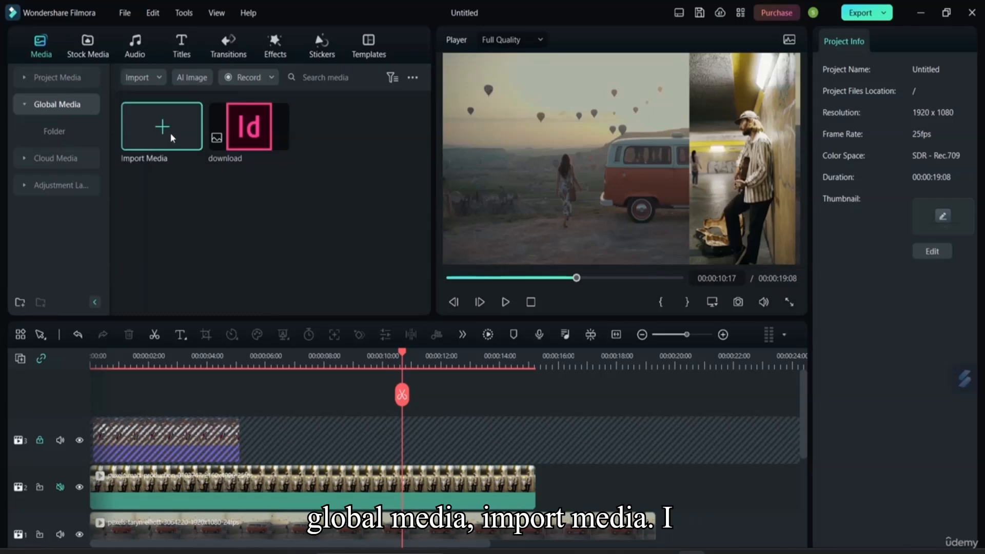
{"action": "left_click", "coordinate": [172, 138]}
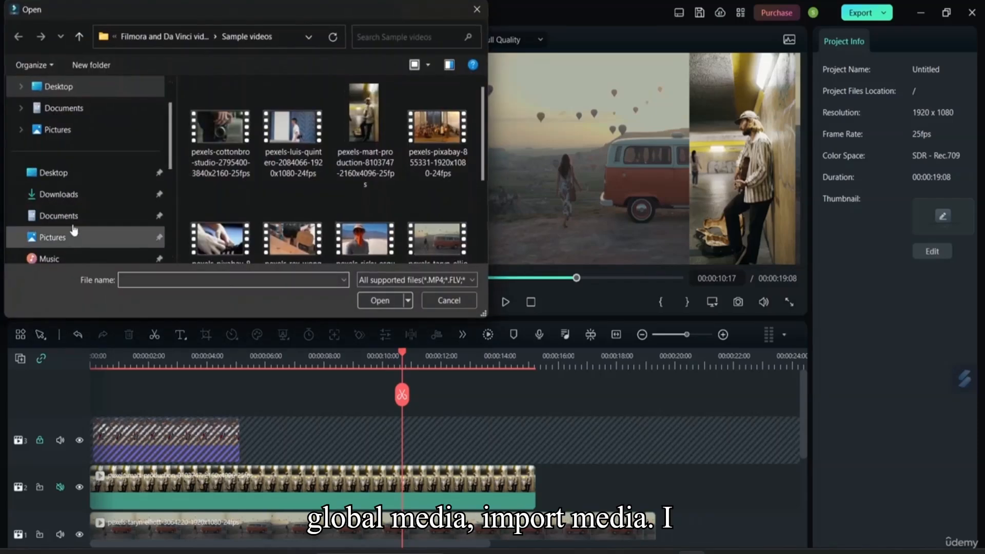
{"action": "left_click", "coordinate": [78, 236]}
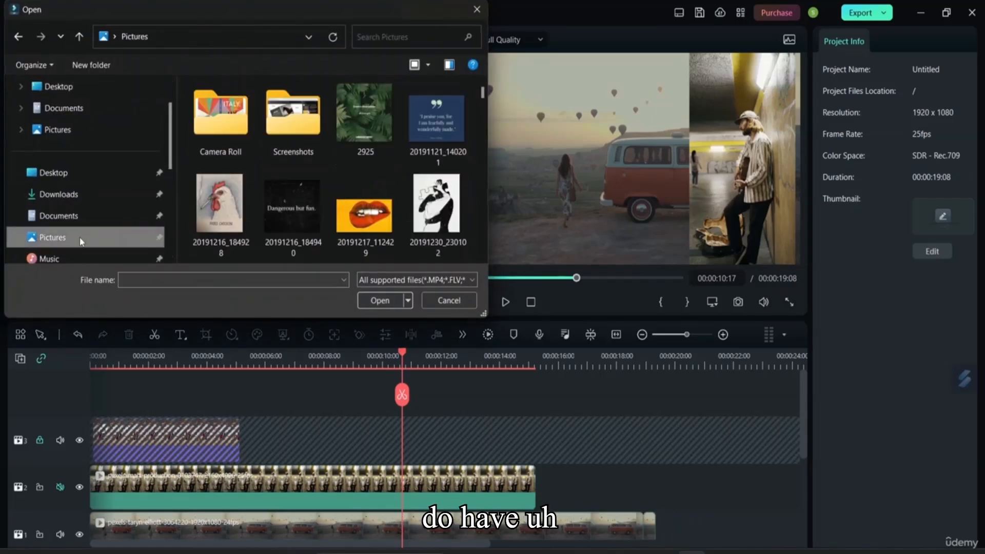
{"action": "double_click", "coordinate": [242, 134]}
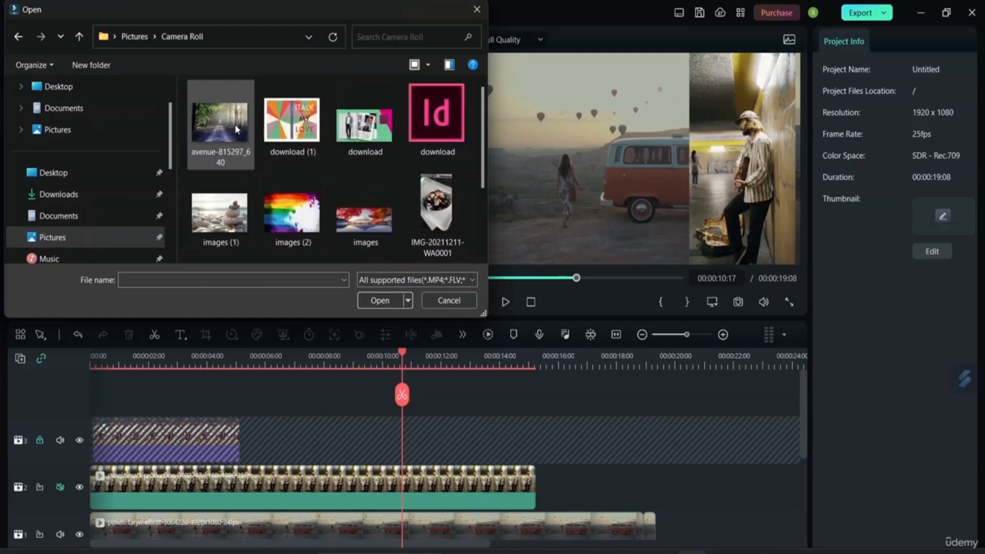
{"action": "double_click", "coordinate": [300, 134]}
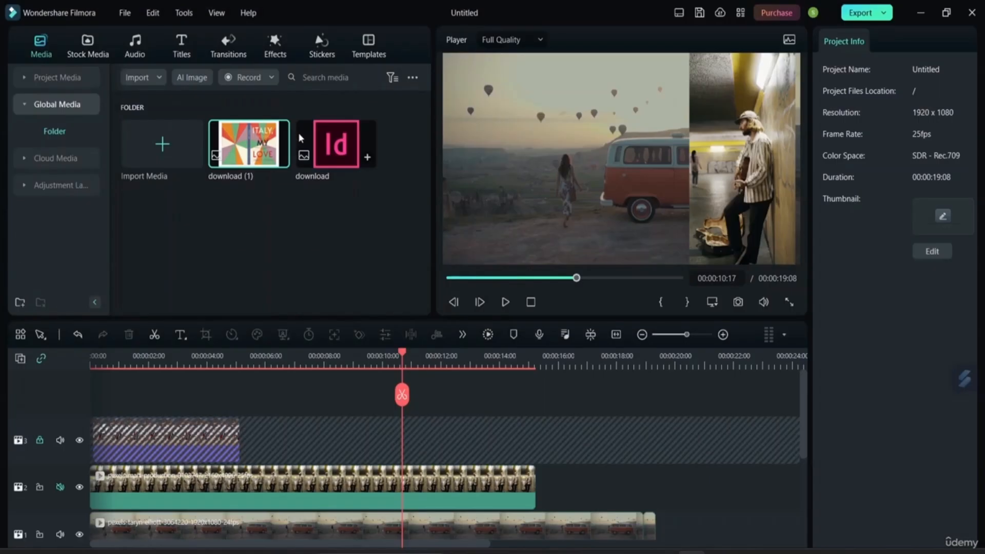
{"action": "double_click", "coordinate": [275, 156]}
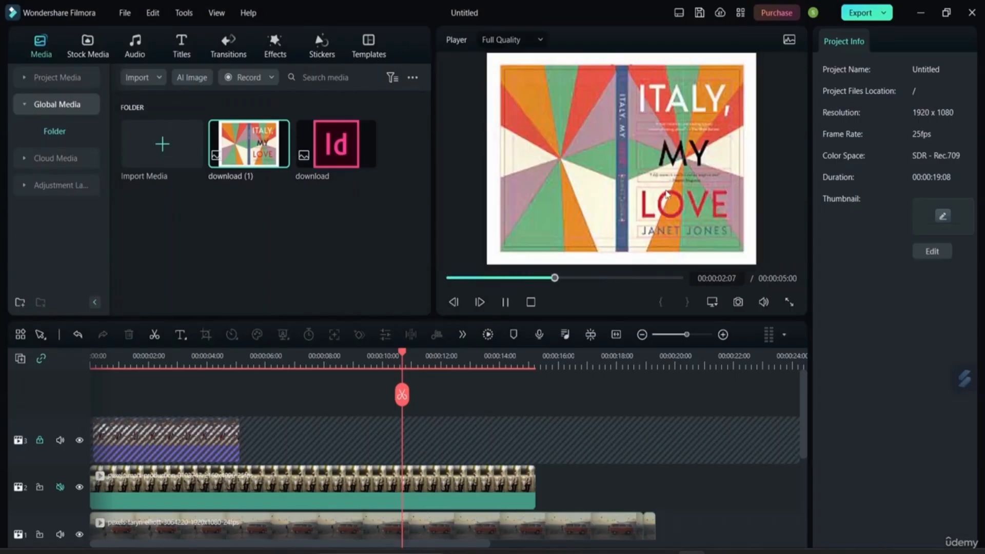
{"action": "left_click", "coordinate": [506, 302]}
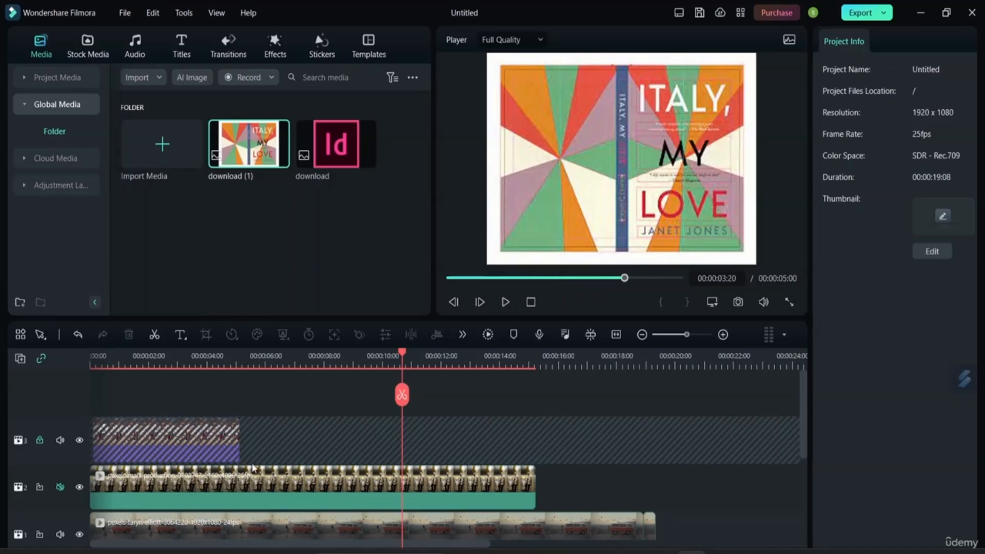
Place the "download (1)" image on a new track above the locked photo, and cut it from the timeline.
{"action": "left_click_drag", "start_coordinate": [249, 144], "coordinate": [128, 441]}
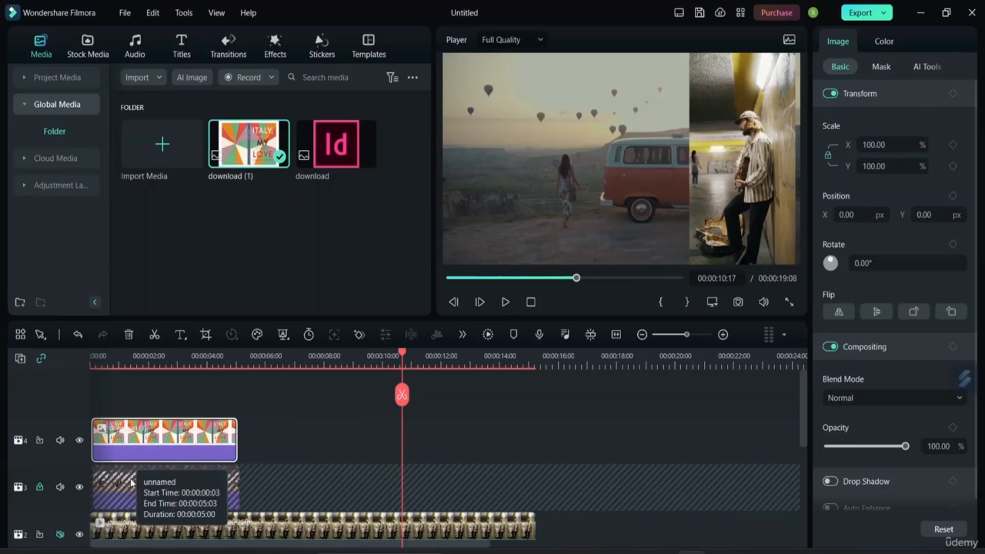
{"action": "right_click", "coordinate": [131, 483]}
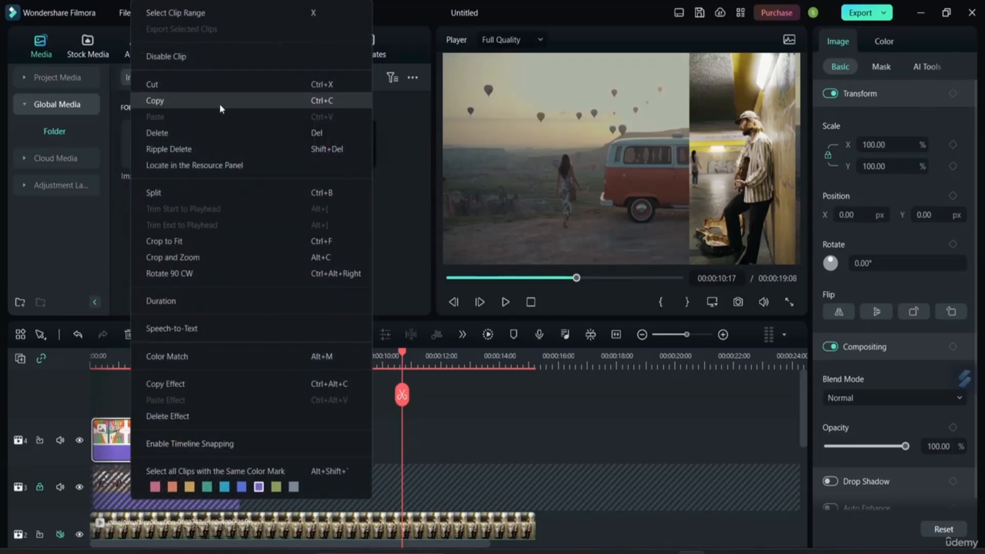
{"action": "left_click", "coordinate": [232, 84]}
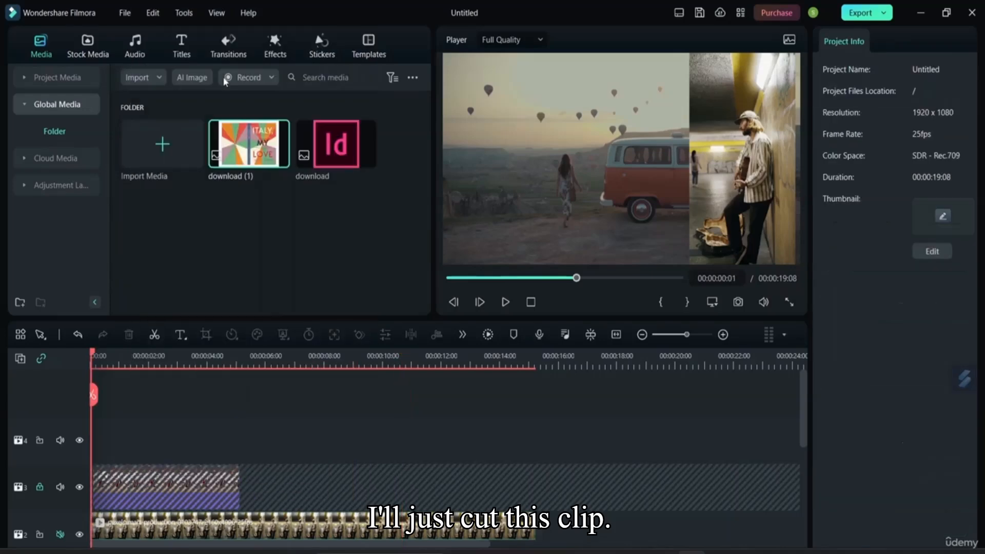
Try to select the locked photo clip on video track 3 and reach its clip editing options.
{"action": "scroll", "coordinate": [153, 417], "scroll_direction": "down", "scroll_amount": 2}
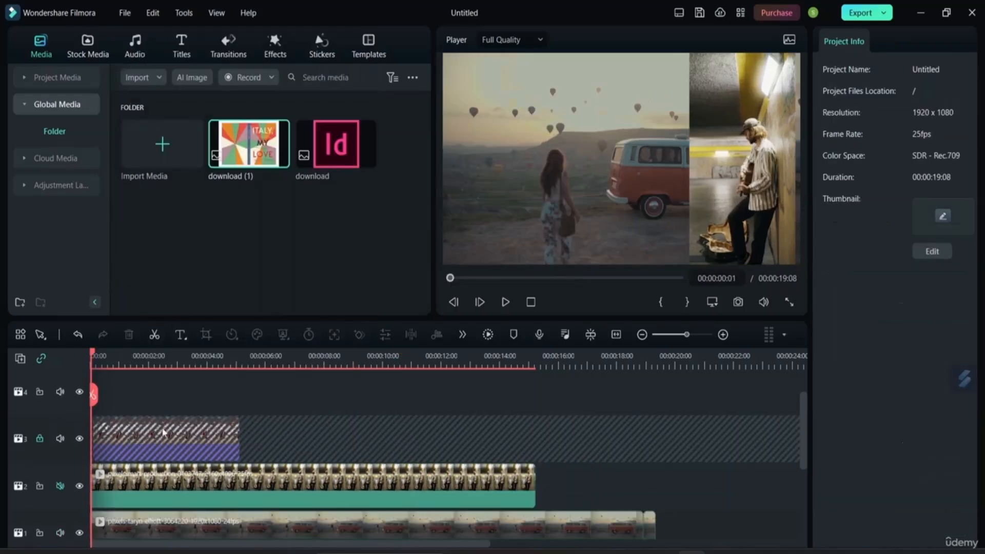
{"action": "right_click", "coordinate": [157, 430]}
{"action": "left_click", "coordinate": [123, 429]}
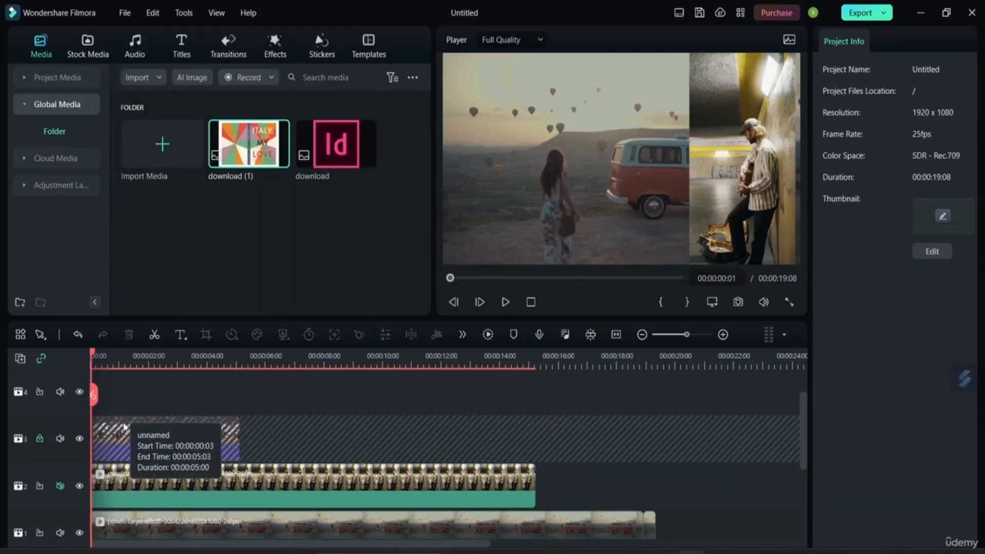
{"action": "right_click", "coordinate": [124, 426]}
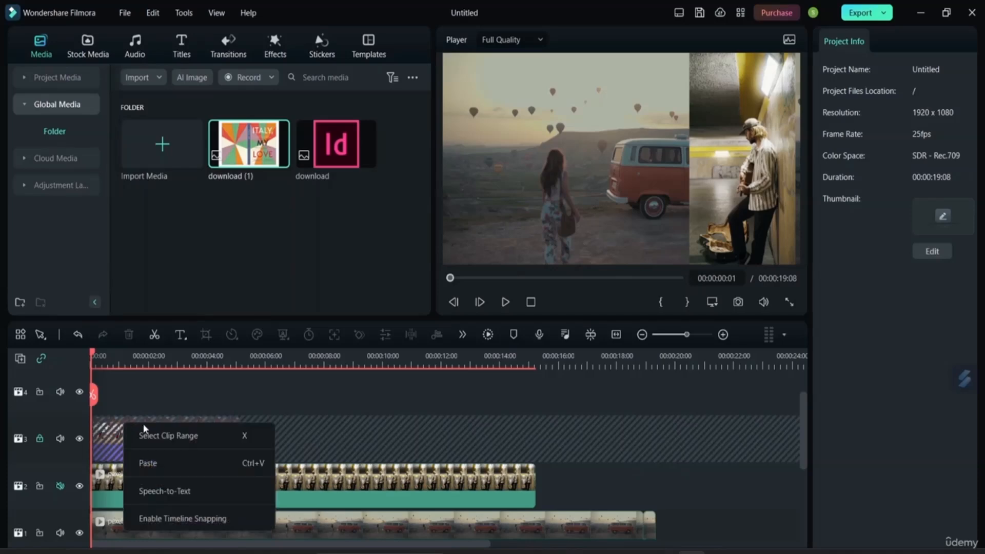
{"action": "left_click", "coordinate": [350, 440]}
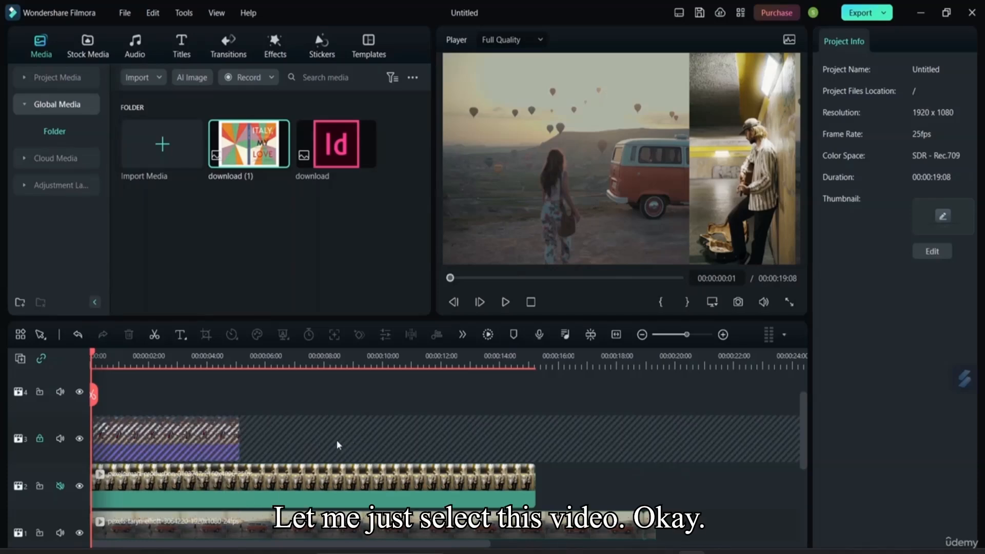
{"action": "right_click", "coordinate": [337, 440]}
{"action": "left_click", "coordinate": [237, 442]}
Hide video track 3 and place the "download (1)" image at the start of video track 4.
{"action": "left_click", "coordinate": [79, 439]}
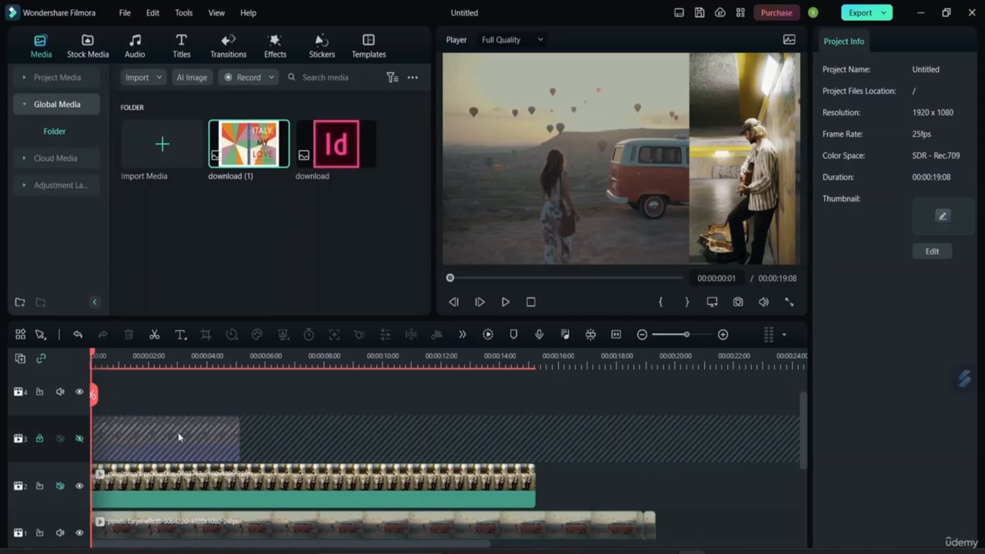
{"action": "left_click_drag", "start_coordinate": [249, 146], "coordinate": [90, 436]}
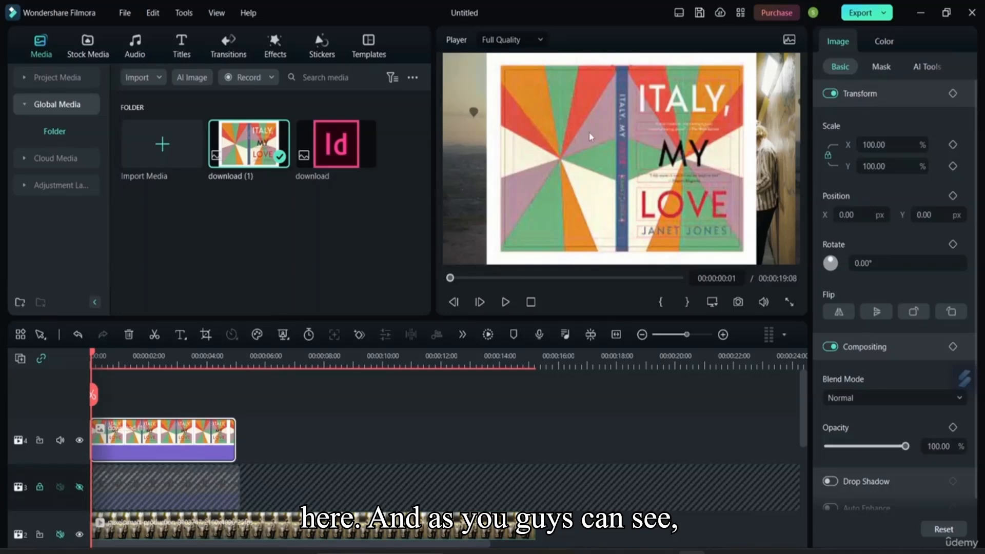
Scale the "download (1)" image to about 16.6% and position it as a logo at about X -806, Y 414.
{"action": "left_click_drag", "start_coordinate": [686, 204], "coordinate": [687, 198]}
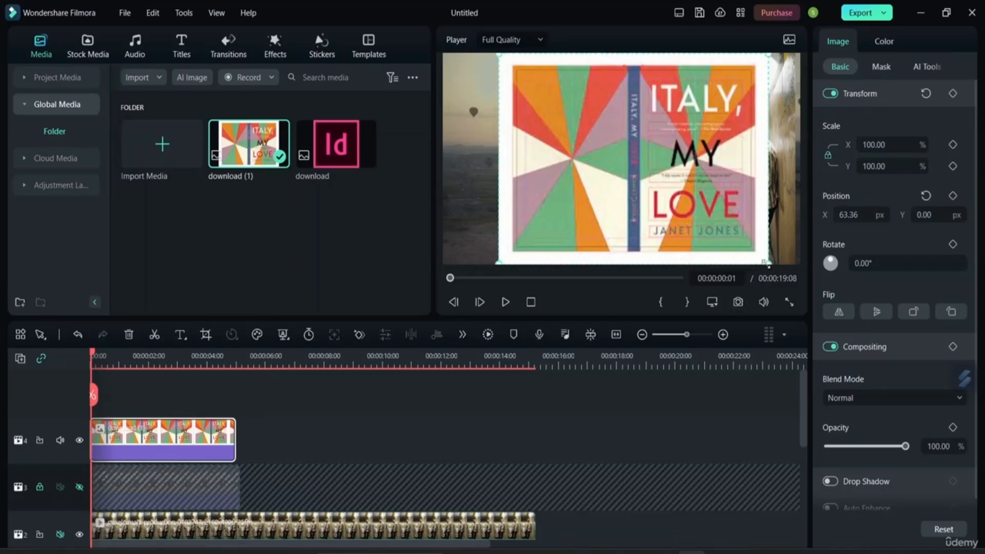
{"action": "left_click_drag", "start_coordinate": [759, 259], "coordinate": [583, 133]}
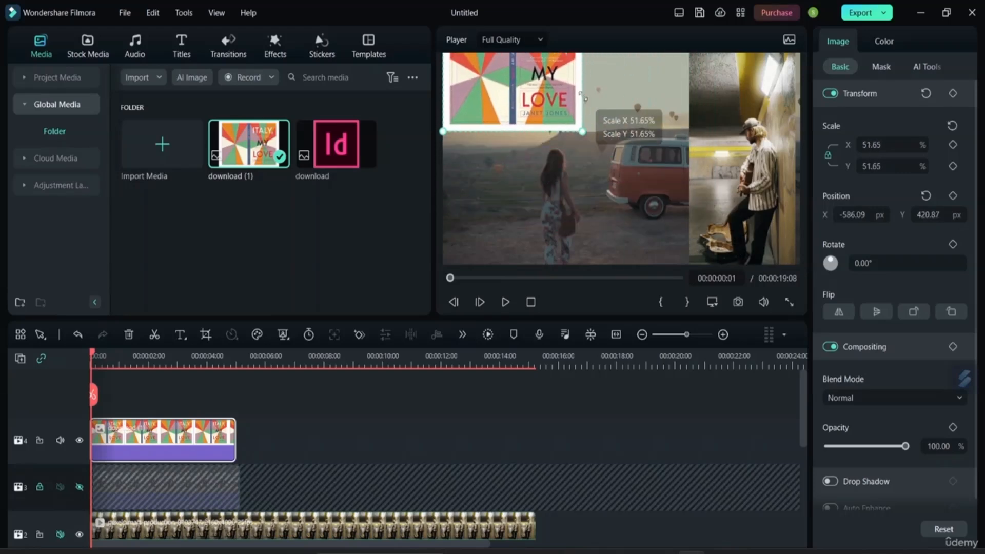
{"action": "left_click_drag", "start_coordinate": [533, 101], "coordinate": [558, 149]}
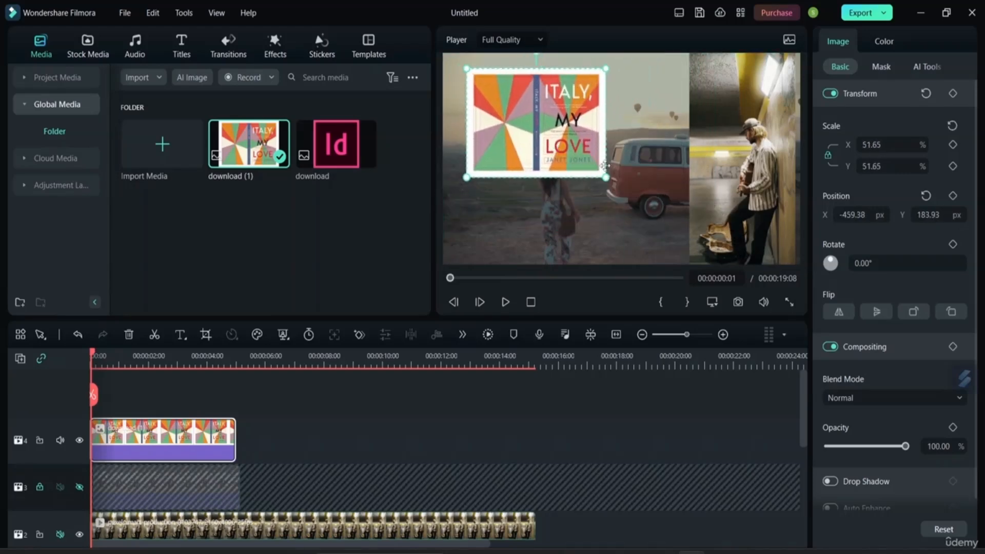
{"action": "left_click_drag", "start_coordinate": [603, 172], "coordinate": [510, 66]}
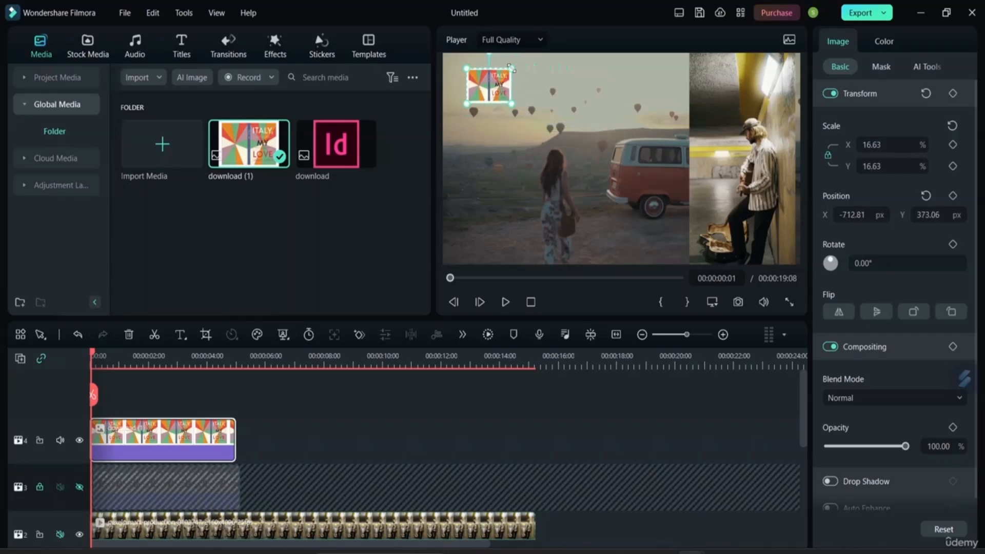
{"action": "left_click_drag", "start_coordinate": [495, 99], "coordinate": [477, 89]}
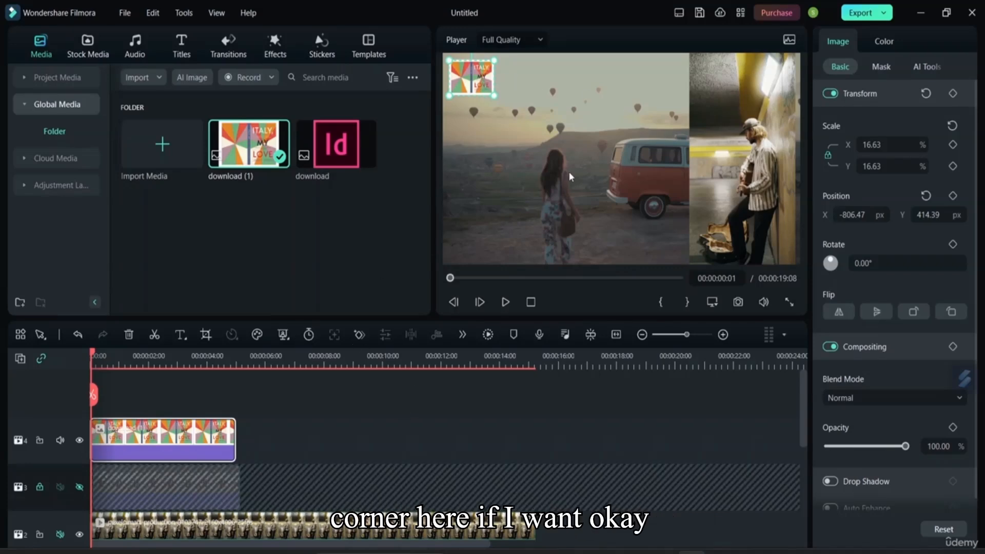
Hide video track 2 and select the van clip on video track 1.
{"action": "scroll", "coordinate": [359, 411], "scroll_direction": "down", "scroll_amount": 3}
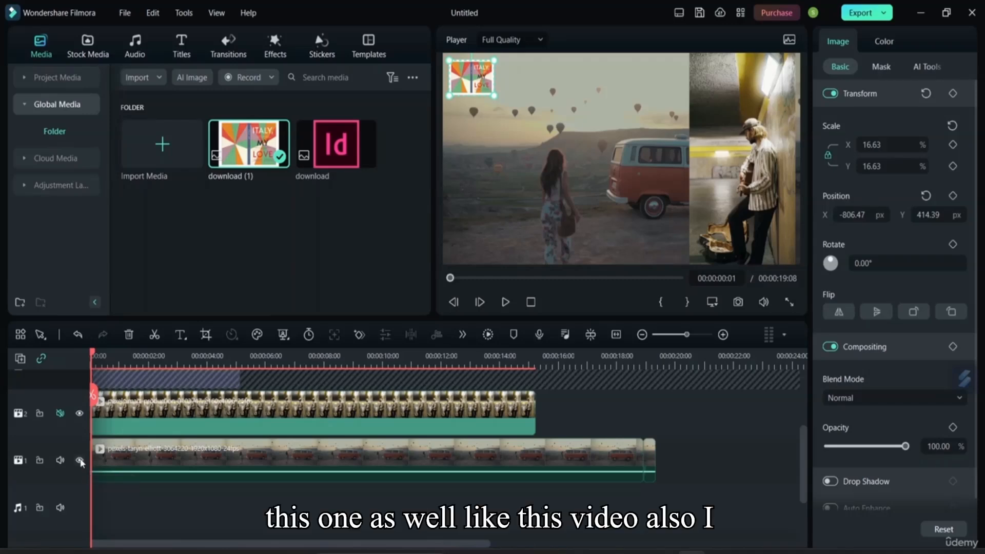
{"action": "left_click", "coordinate": [80, 414]}
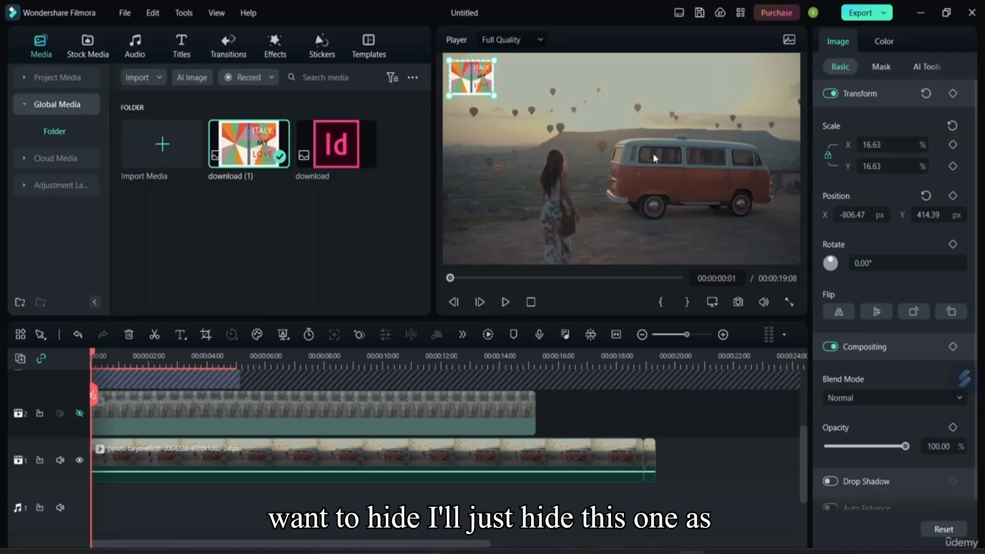
{"action": "left_click", "coordinate": [534, 77]}
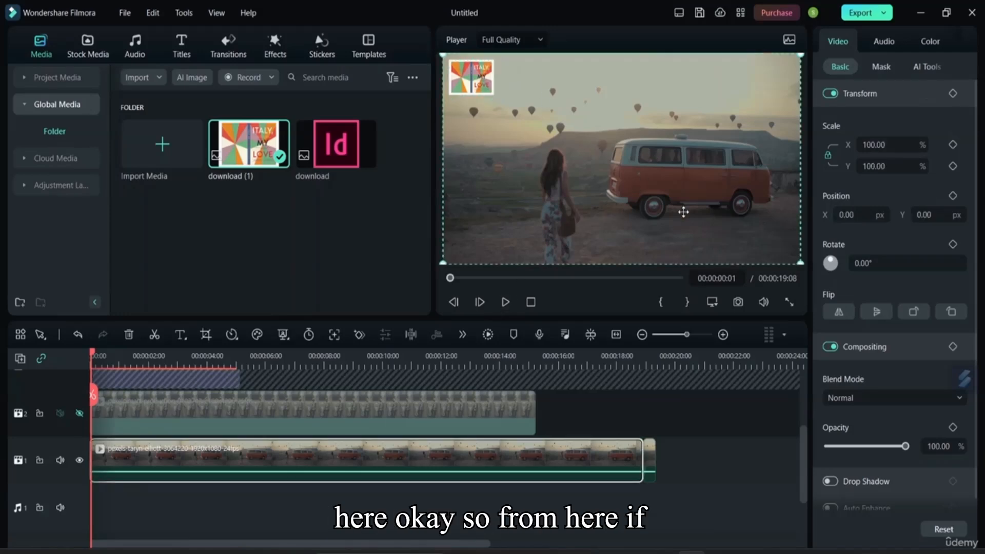
{"action": "scroll", "coordinate": [567, 391], "scroll_direction": "up", "scroll_amount": 1}
{"action": "scroll", "coordinate": [401, 383], "scroll_direction": "up", "scroll_amount": 1}
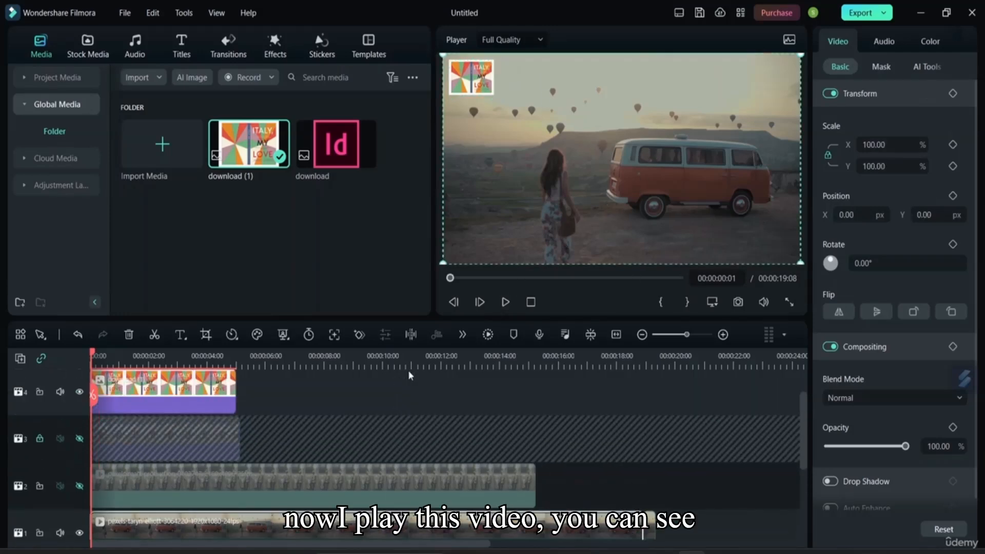
Play the video with the logo overlay and bring the playhead back to the start.
{"action": "left_click", "coordinate": [506, 302]}
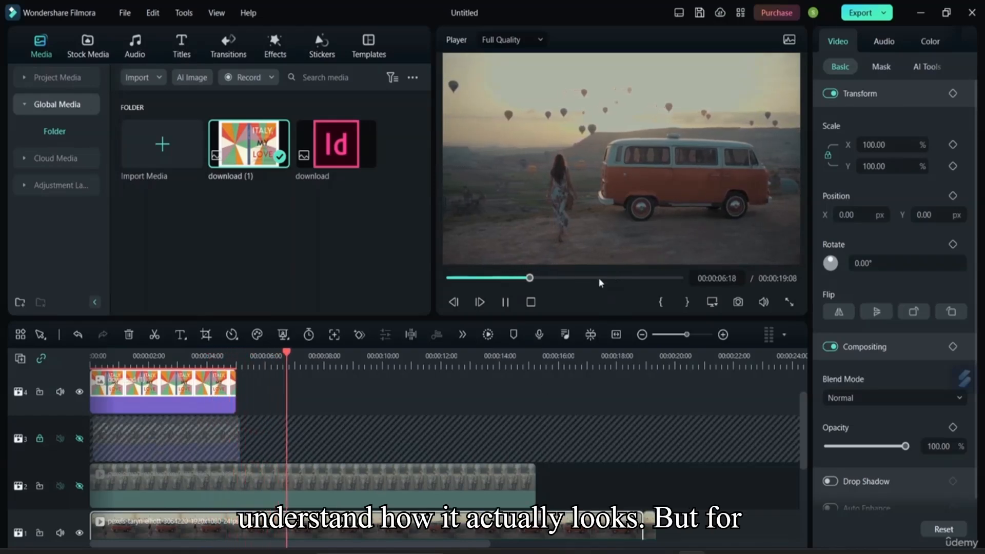
{"action": "left_click_drag", "start_coordinate": [542, 279], "coordinate": [432, 269]}
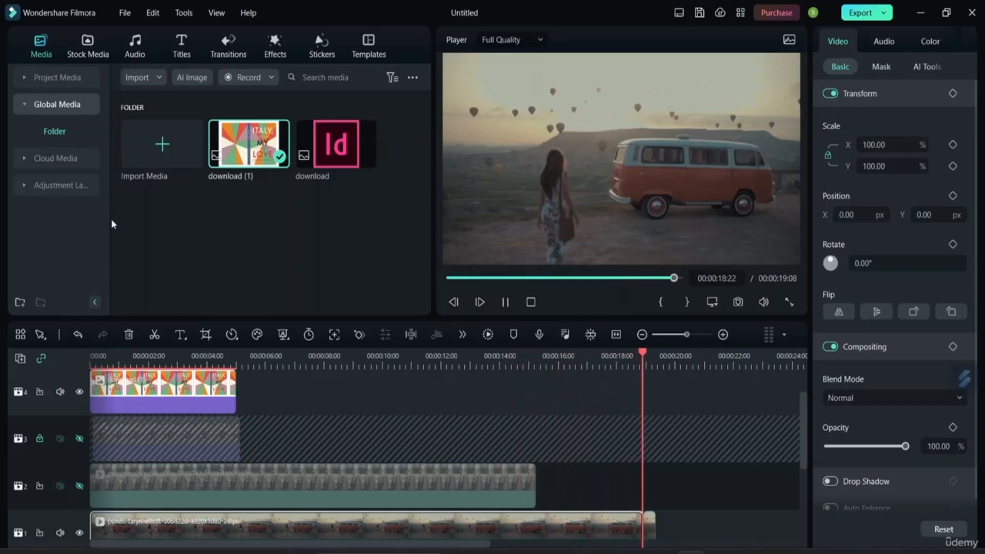
{"action": "left_click", "coordinate": [141, 406]}
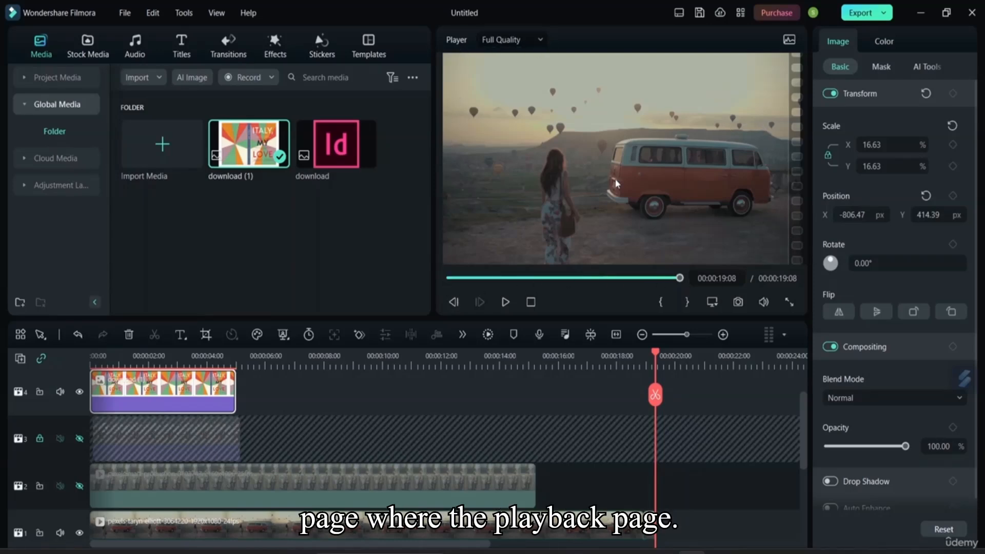
{"action": "left_click", "coordinate": [454, 303]}
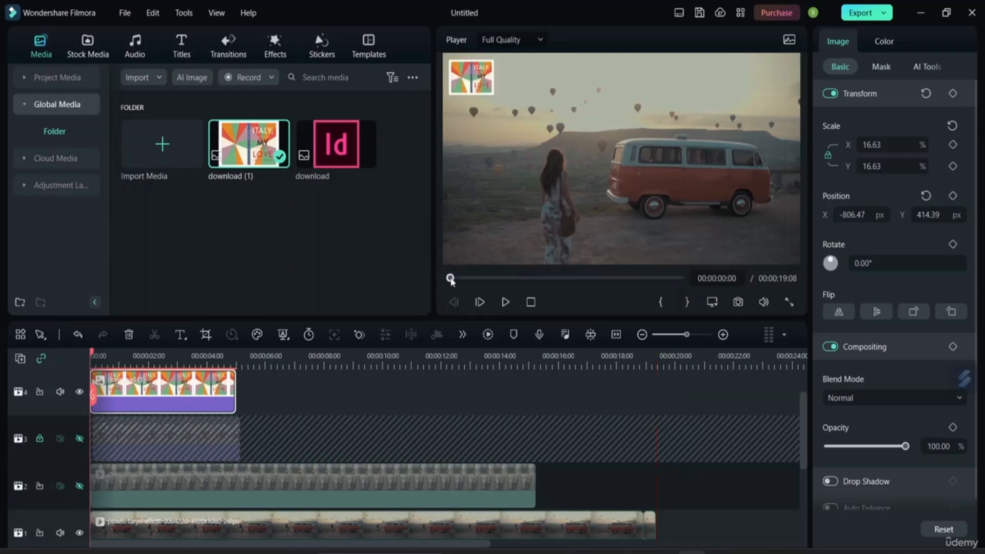
Place the playhead at 00:00:00:22 and step backward through the video frame by frame.
{"action": "left_click", "coordinate": [461, 277]}
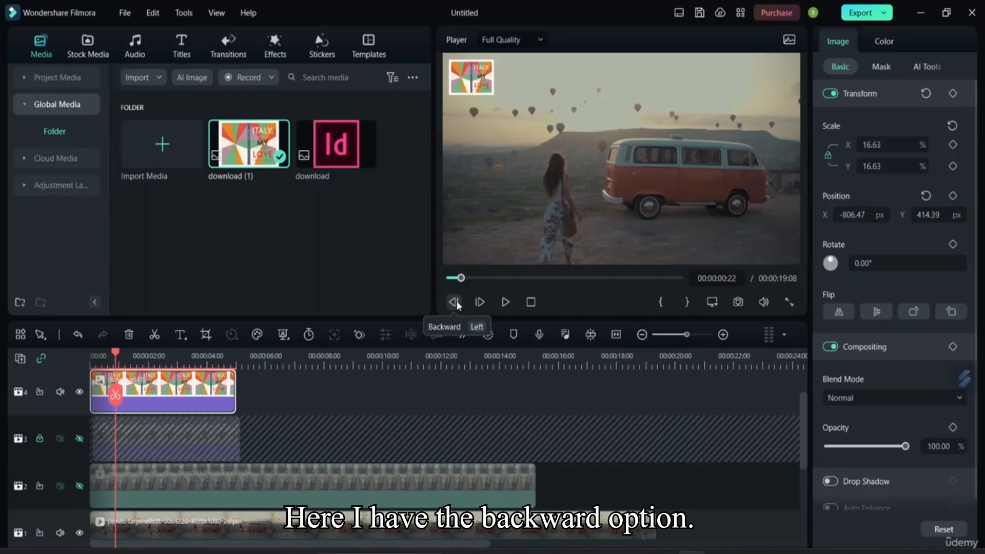
{"action": "left_click", "coordinate": [455, 303]}
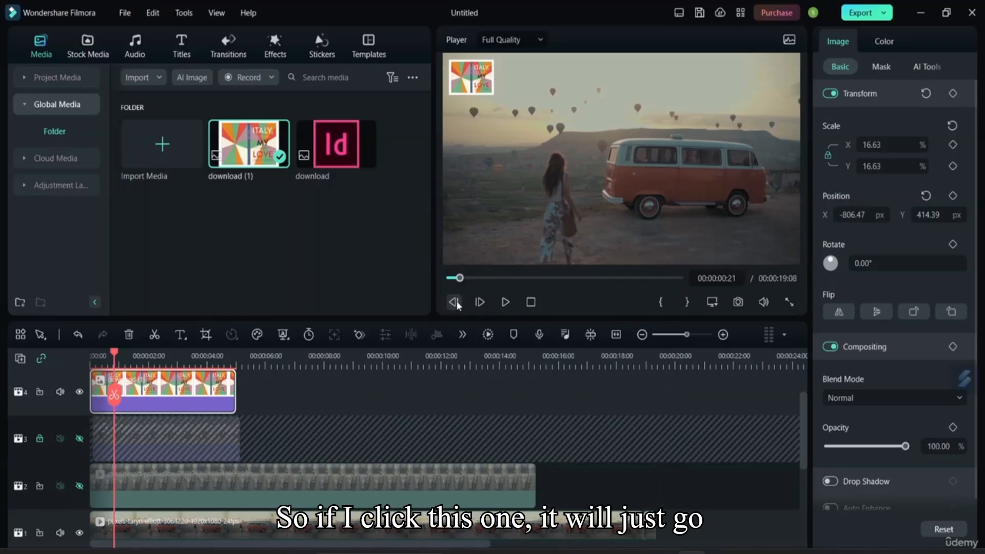
{"action": "left_click", "coordinate": [454, 303]}
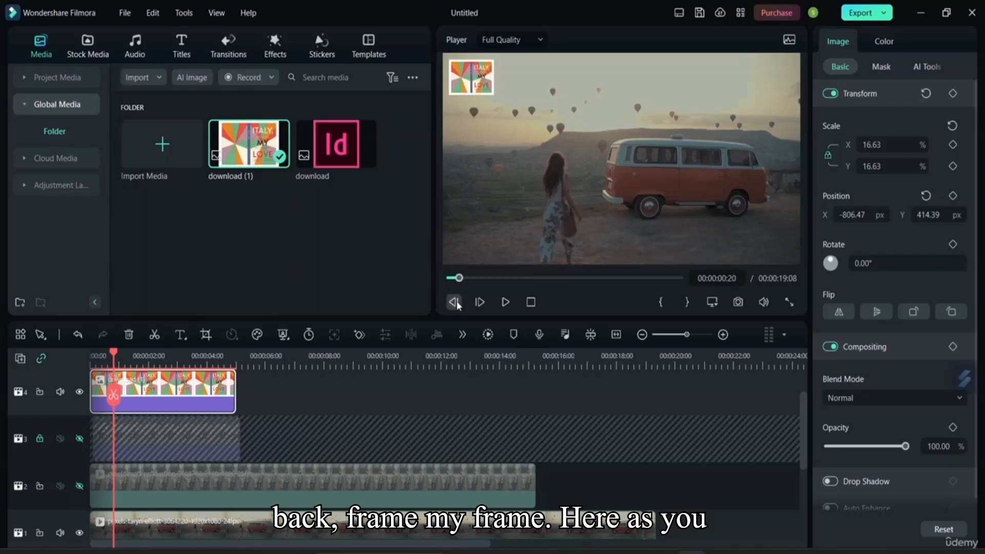
{"action": "left_click", "coordinate": [455, 303]}
{"action": "left_click", "coordinate": [454, 303]}
{"action": "left_click", "coordinate": [455, 303]}
{"action": "left_click", "coordinate": [455, 303]}
{"action": "left_click", "coordinate": [454, 303]}
{"action": "left_click", "coordinate": [455, 303]}
{"action": "left_click", "coordinate": [454, 303]}
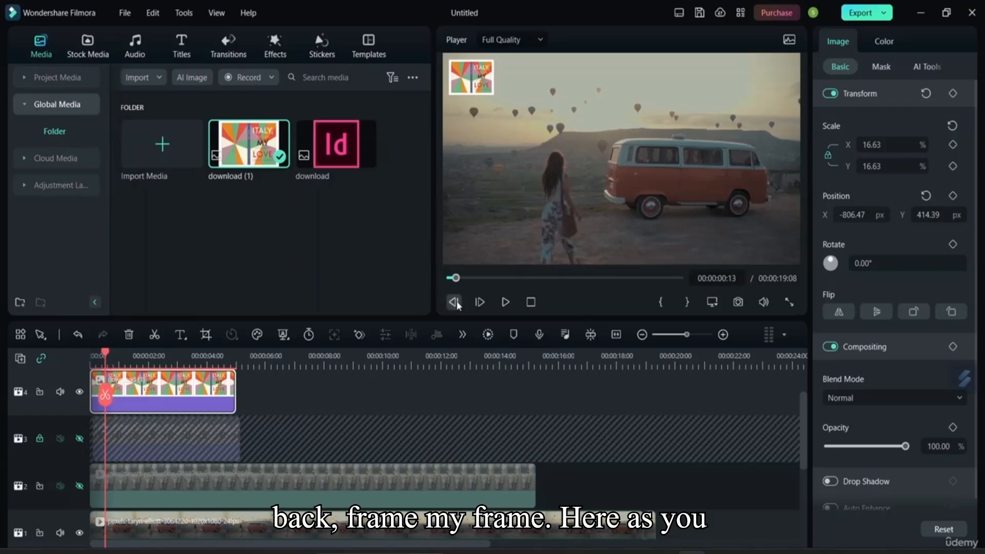
{"action": "left_click", "coordinate": [455, 303]}
{"action": "left_click", "coordinate": [455, 303]}
{"action": "left_click", "coordinate": [455, 303]}
Step the playhead forward frame by frame to 00:00:01:02.
{"action": "left_click", "coordinate": [480, 302]}
{"action": "left_click", "coordinate": [479, 302]}
{"action": "left_click", "coordinate": [480, 303]}
{"action": "left_click", "coordinate": [480, 303]}
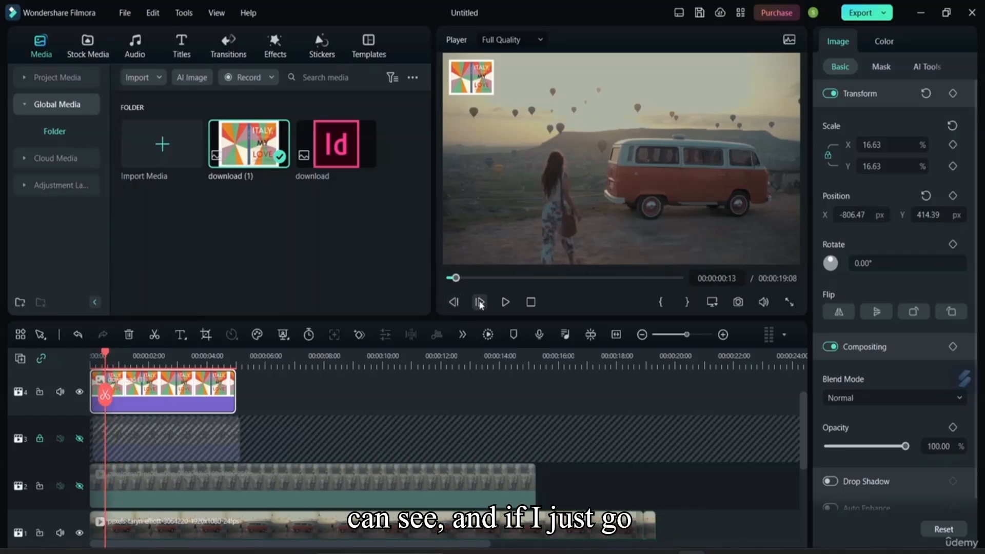
{"action": "left_click", "coordinate": [480, 303]}
{"action": "left_click", "coordinate": [480, 303]}
{"action": "left_click", "coordinate": [480, 303]}
{"action": "left_click", "coordinate": [480, 303]}
{"action": "left_click", "coordinate": [480, 303]}
{"action": "left_click", "coordinate": [480, 303]}
{"action": "left_click", "coordinate": [479, 303]}
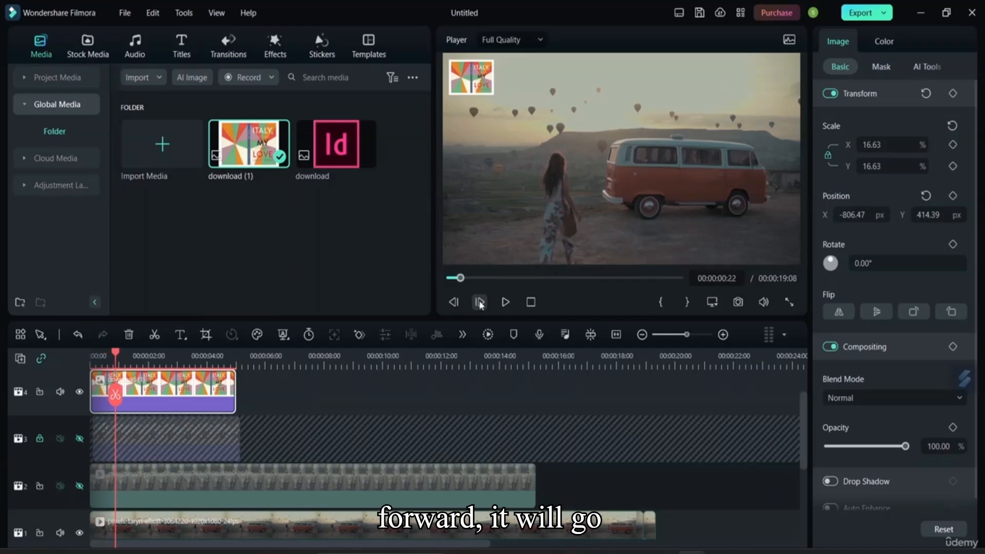
{"action": "left_click", "coordinate": [480, 303]}
{"action": "left_click", "coordinate": [480, 303]}
{"action": "left_click", "coordinate": [480, 302]}
{"action": "left_click", "coordinate": [480, 302]}
{"action": "left_click", "coordinate": [480, 303]}
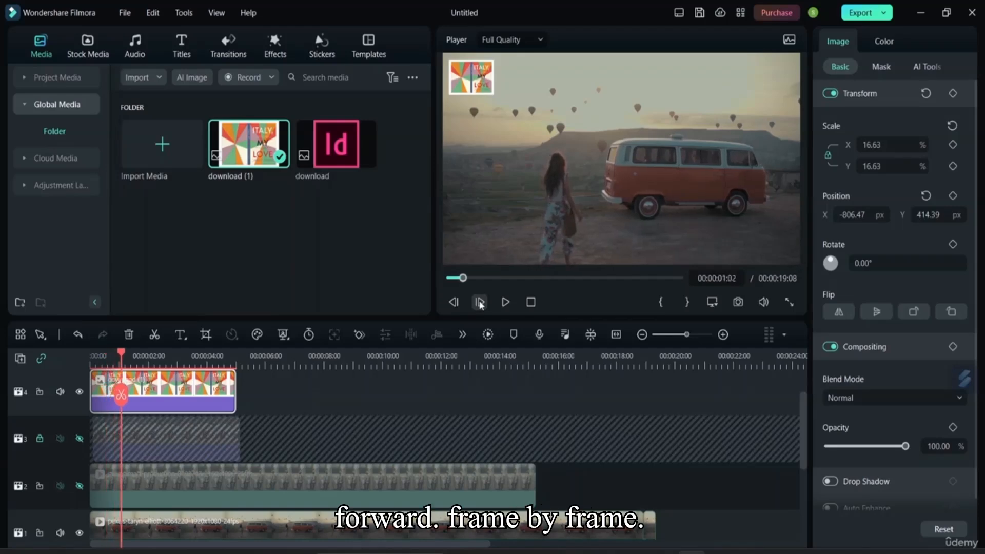
Play the video preview and stop it so the playhead resets to the start, twice.
{"action": "left_click", "coordinate": [505, 303]}
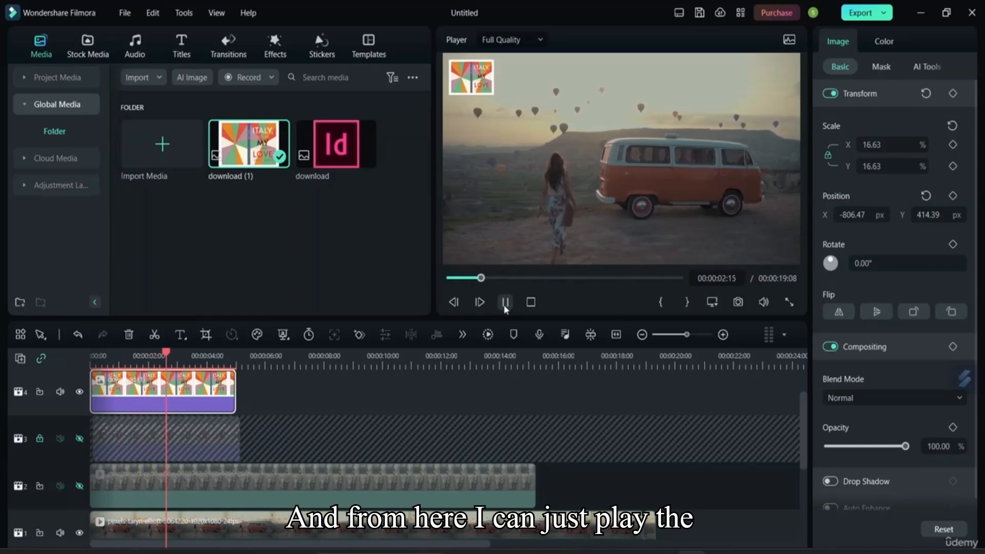
{"action": "left_click", "coordinate": [532, 302]}
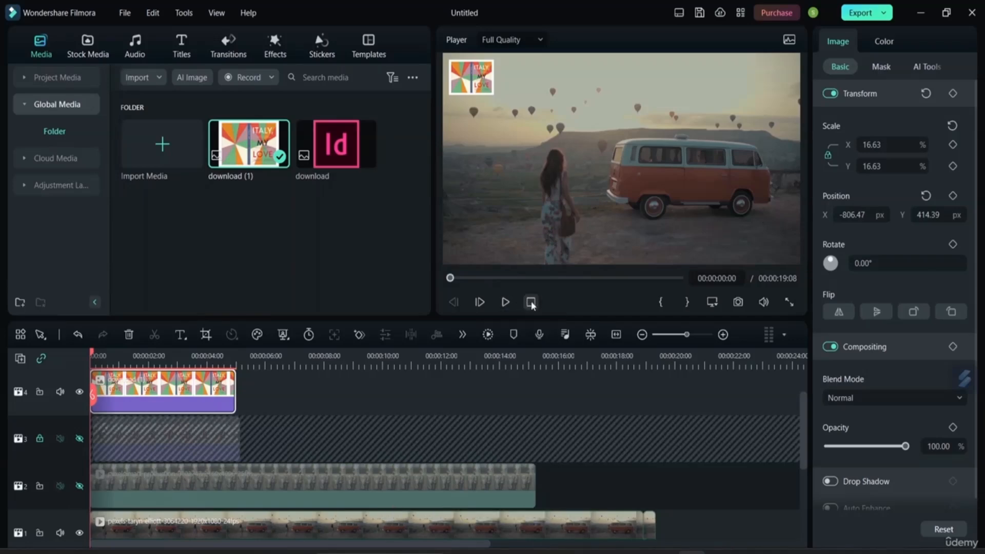
{"action": "left_click", "coordinate": [505, 302]}
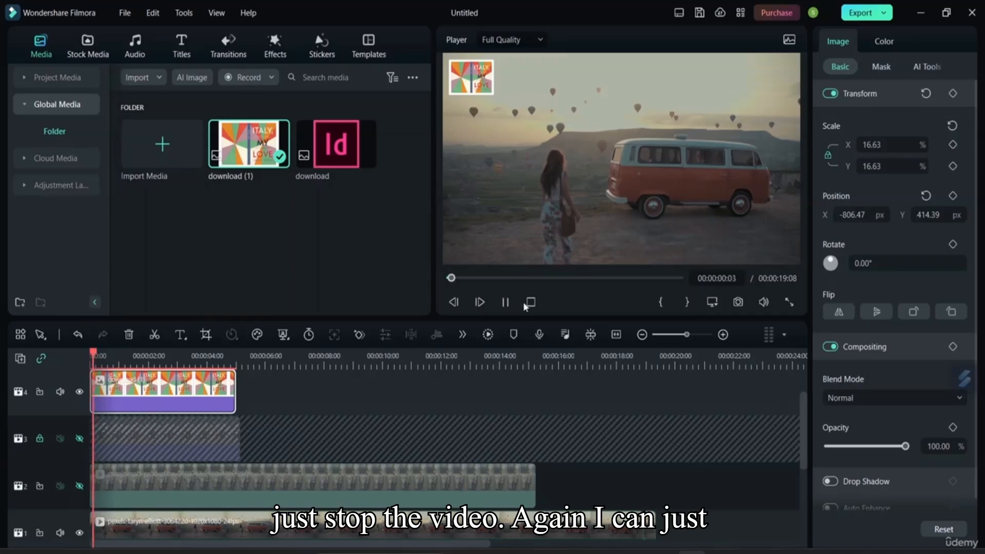
{"action": "left_click", "coordinate": [531, 302]}
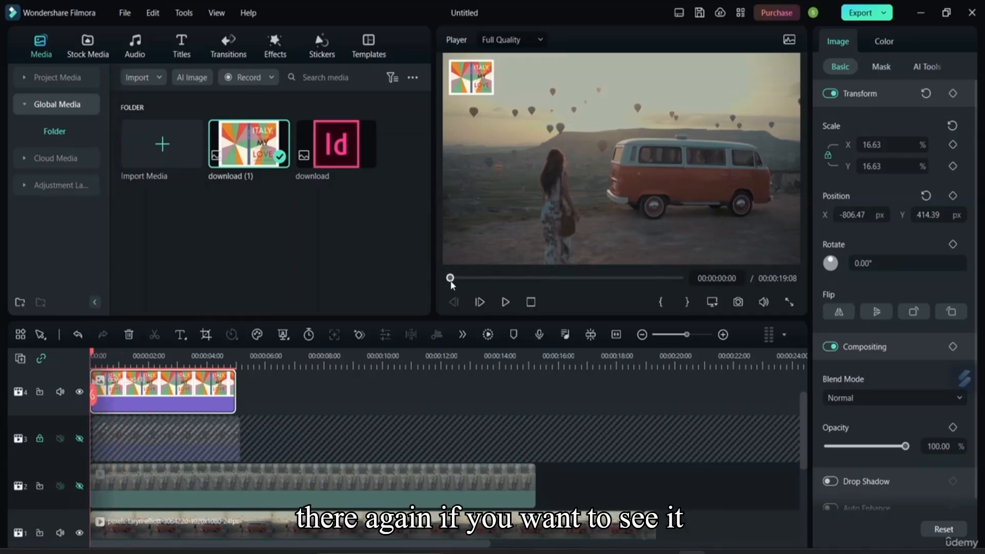
Delete the hidden clip on video track 2.
{"action": "scroll", "coordinate": [241, 423], "scroll_direction": "down", "scroll_amount": 1}
{"action": "scroll", "coordinate": [240, 423], "scroll_direction": "up", "scroll_amount": 1}
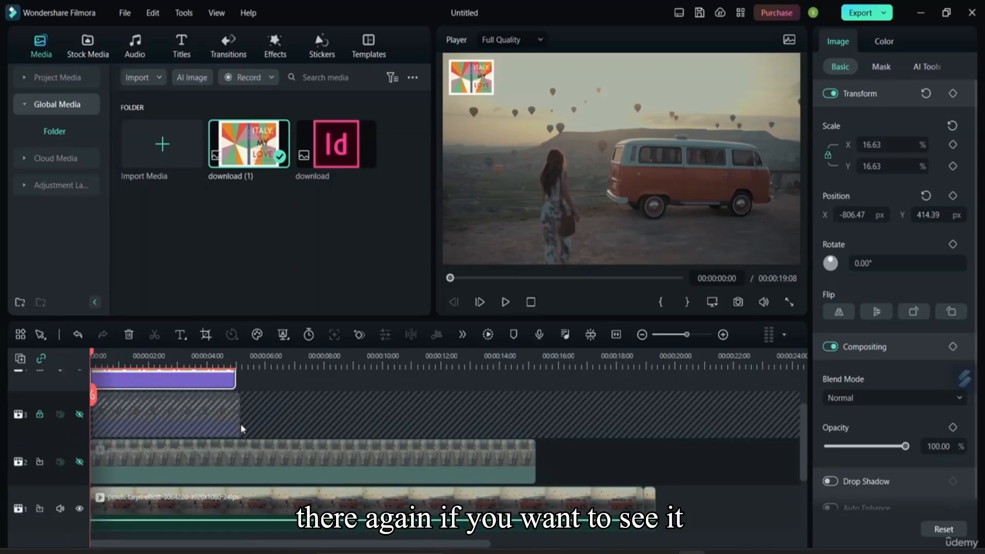
{"action": "scroll", "coordinate": [240, 423], "scroll_direction": "down", "scroll_amount": 1}
{"action": "left_click", "coordinate": [239, 428]}
{"action": "right_click", "coordinate": [241, 433]}
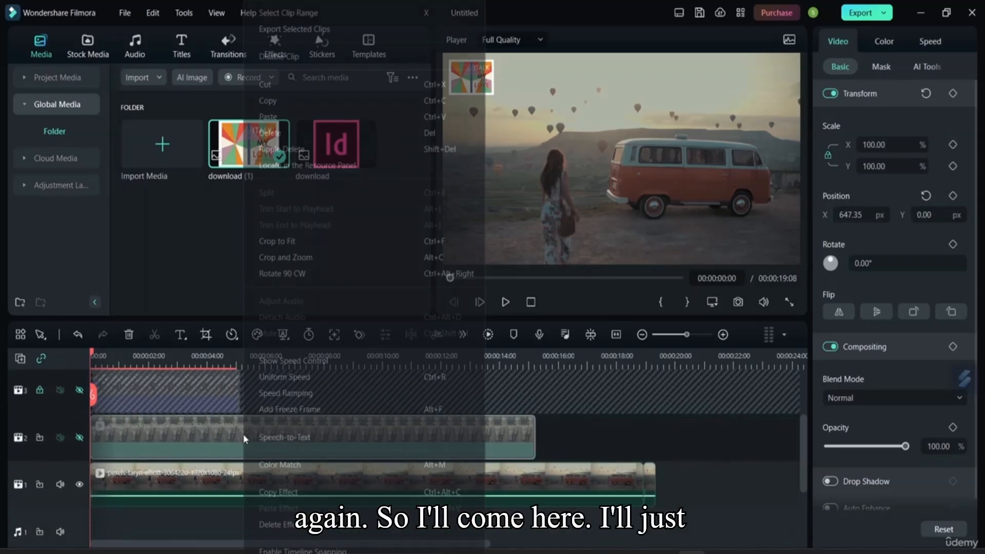
{"action": "left_click", "coordinate": [296, 133]}
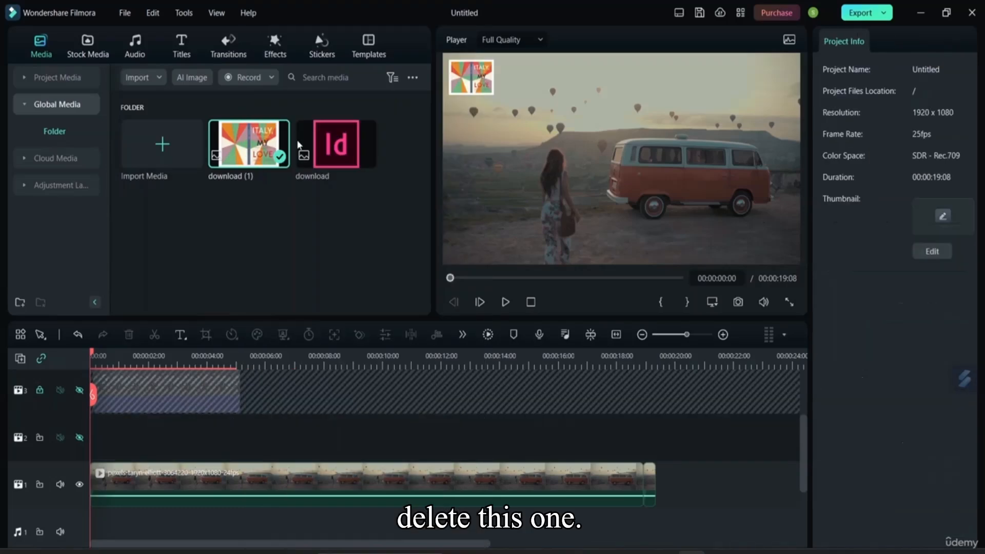
Delete the "download (1)" logo clip from video track 4.
{"action": "right_click", "coordinate": [212, 402]}
{"action": "left_click", "coordinate": [192, 427]}
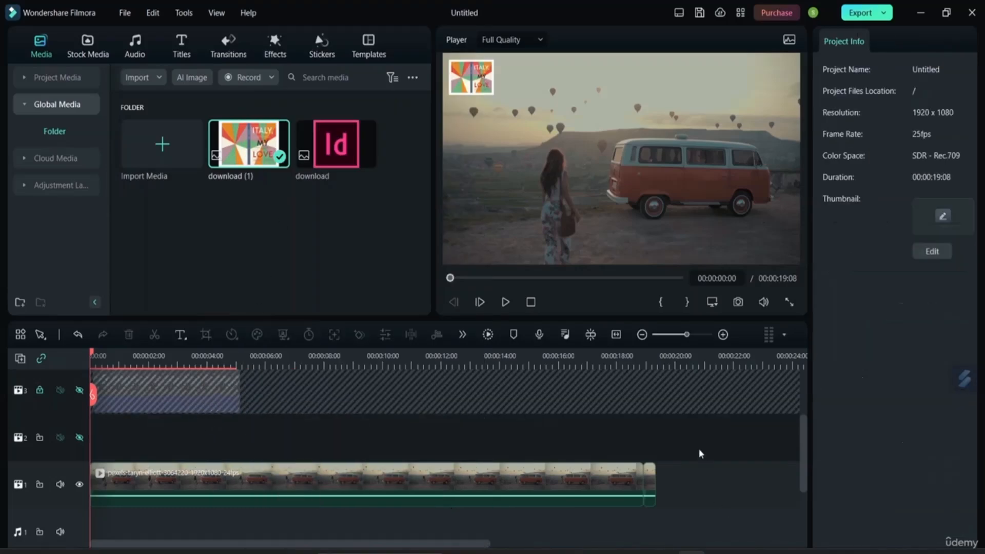
{"action": "left_click", "coordinate": [208, 398]}
{"action": "right_click", "coordinate": [209, 398]}
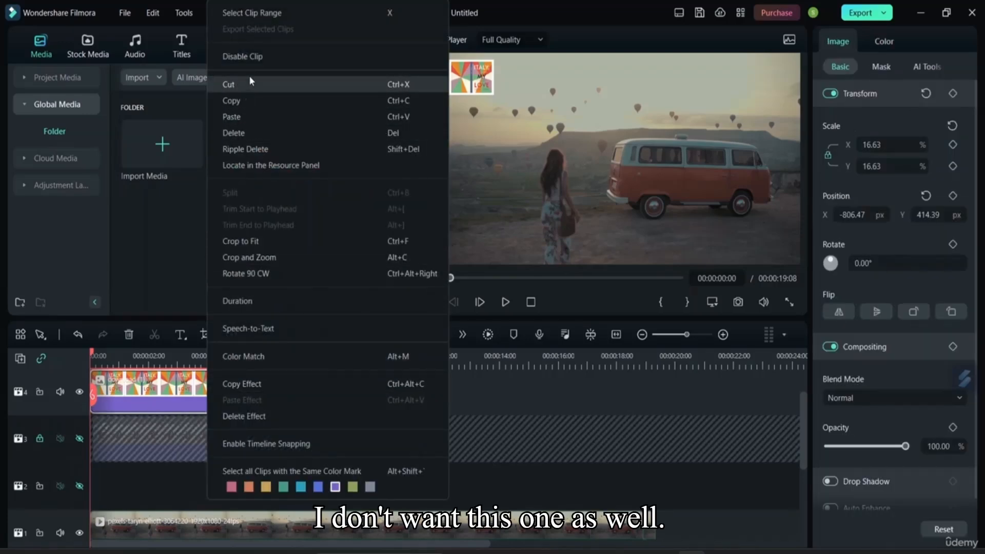
{"action": "left_click", "coordinate": [250, 133]}
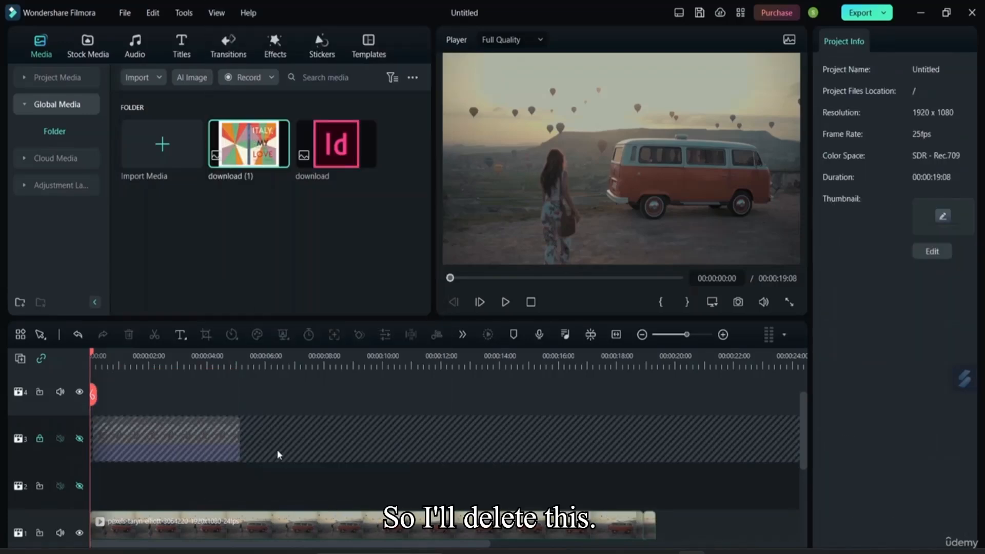
Unhide video track 3 and try to reach the delete option for its locked photo clip.
{"action": "scroll", "coordinate": [259, 456], "scroll_direction": "down", "scroll_amount": 1}
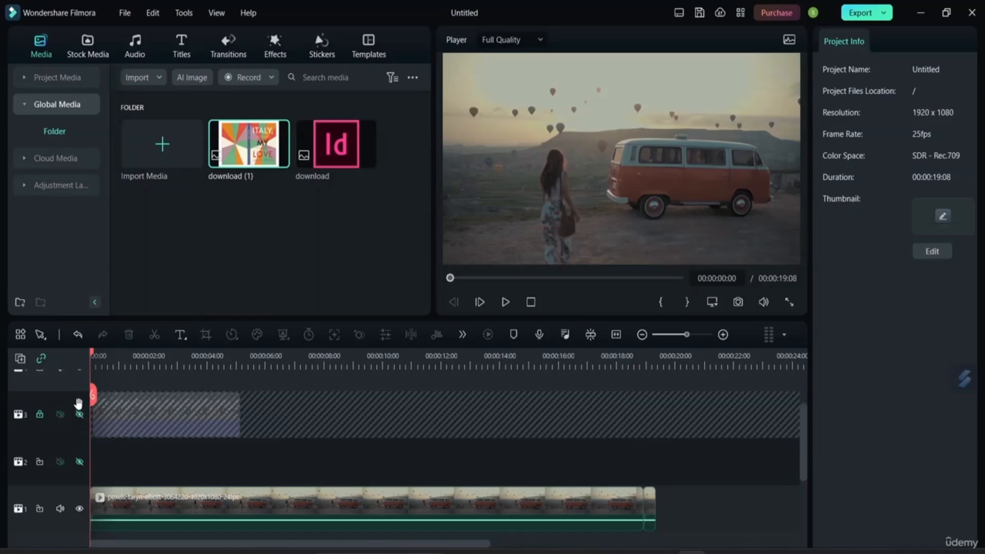
{"action": "left_click", "coordinate": [80, 416]}
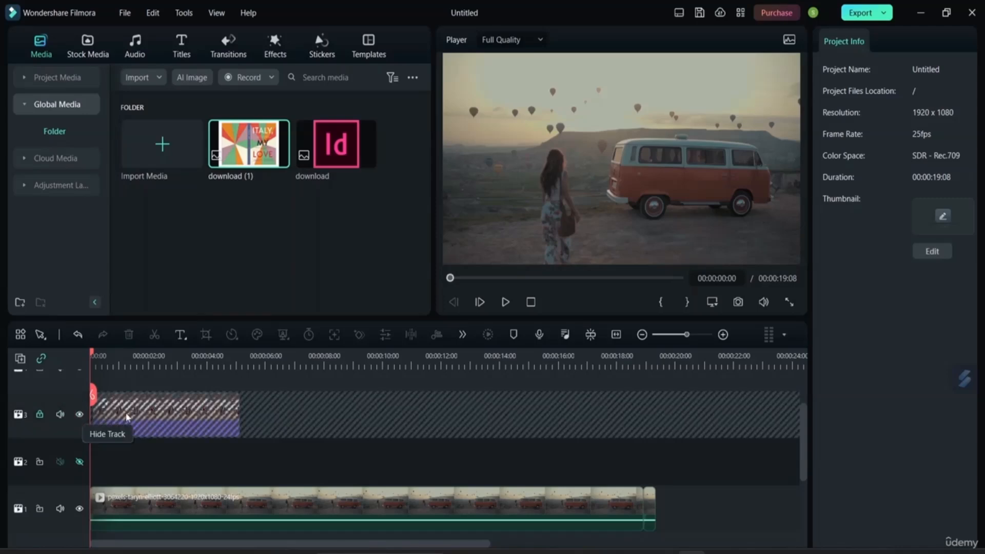
{"action": "right_click", "coordinate": [172, 410]}
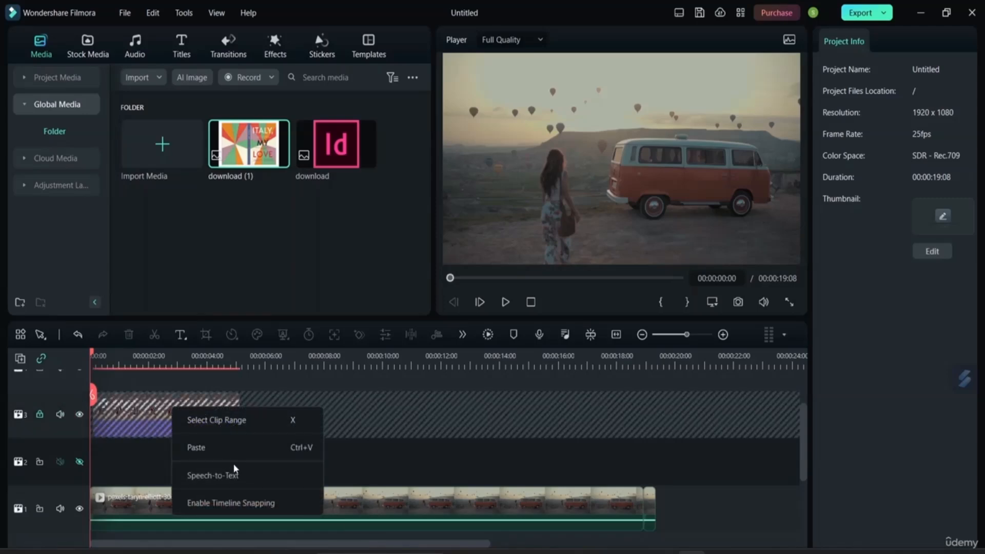
{"action": "left_click", "coordinate": [343, 411]}
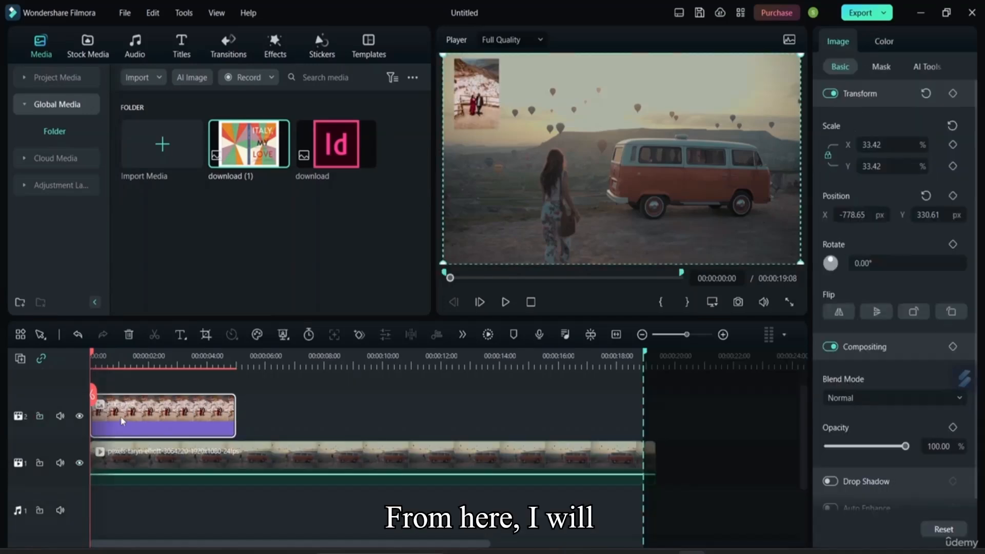
Lock video track 2 holding the photo clip and unlock it again.
{"action": "left_click", "coordinate": [41, 423]}
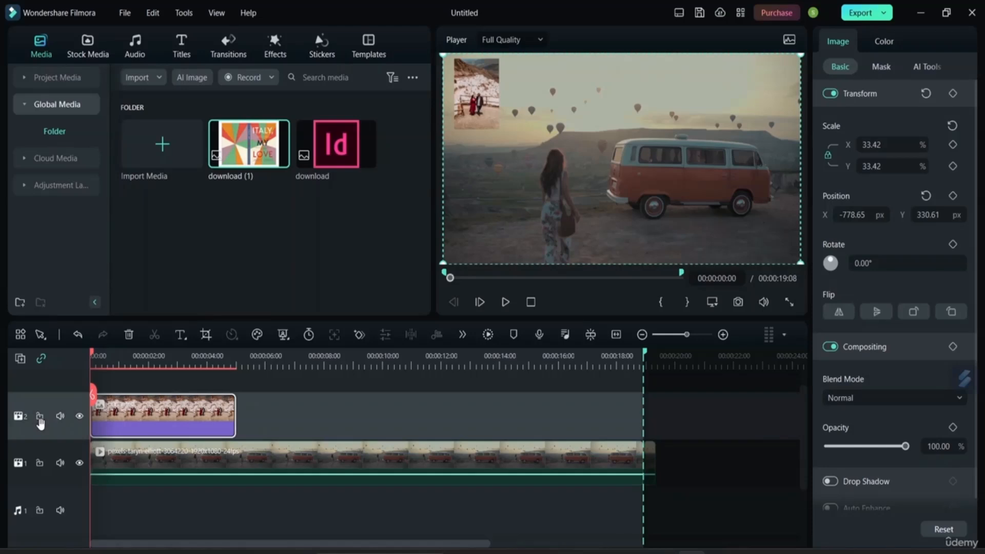
{"action": "left_click", "coordinate": [36, 424]}
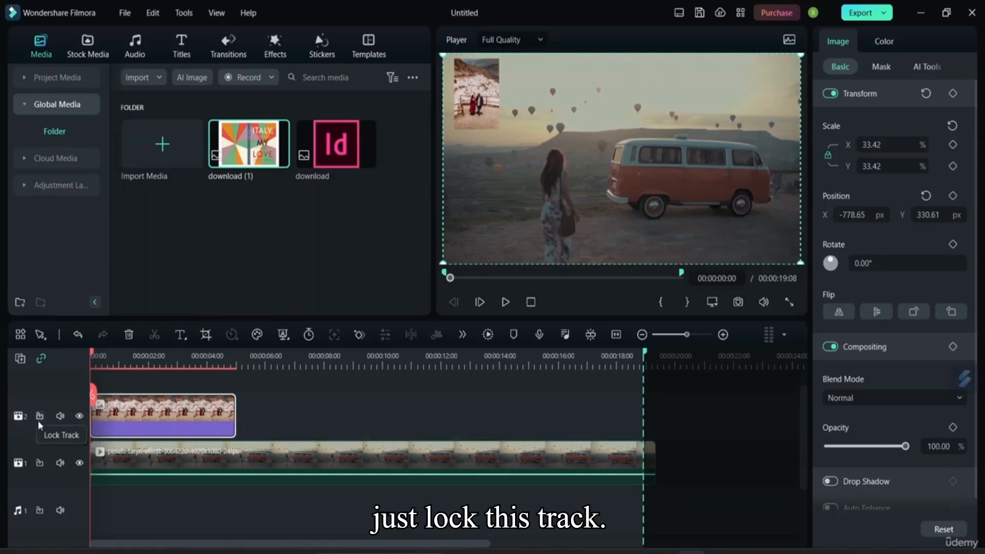
{"action": "left_click", "coordinate": [39, 418]}
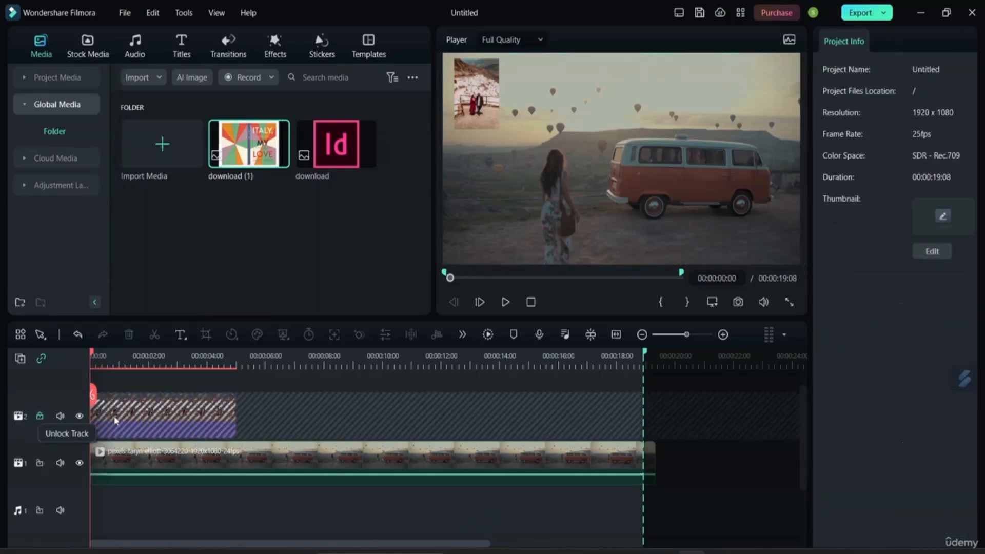
{"action": "left_click", "coordinate": [39, 417]}
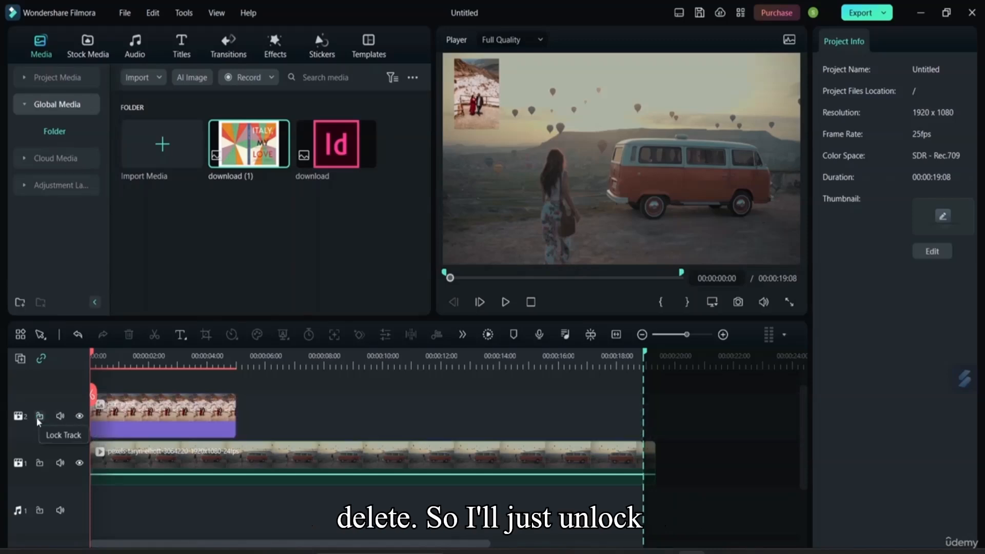
Delete the photo clip from video track 2.
{"action": "left_click", "coordinate": [161, 433]}
{"action": "right_click", "coordinate": [138, 410]}
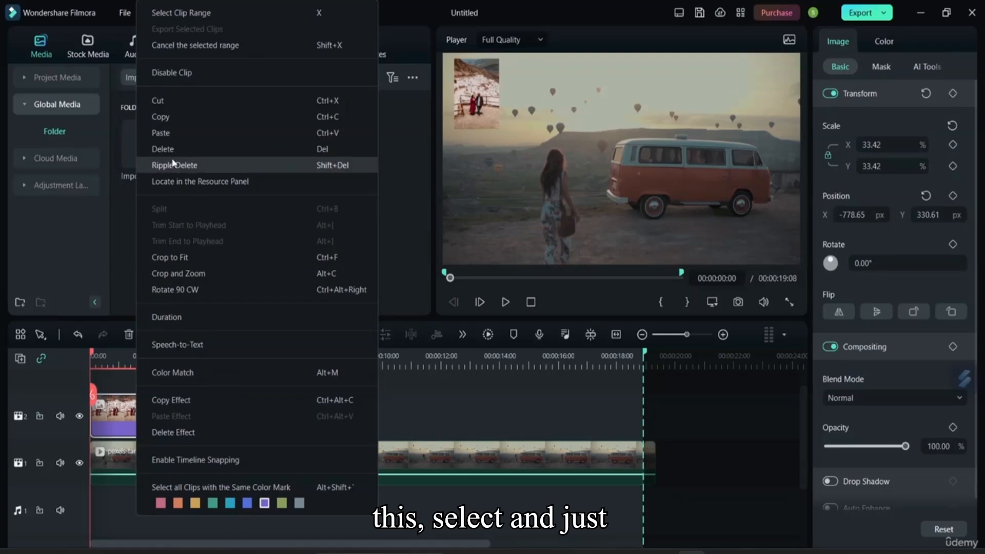
{"action": "left_click", "coordinate": [183, 148]}
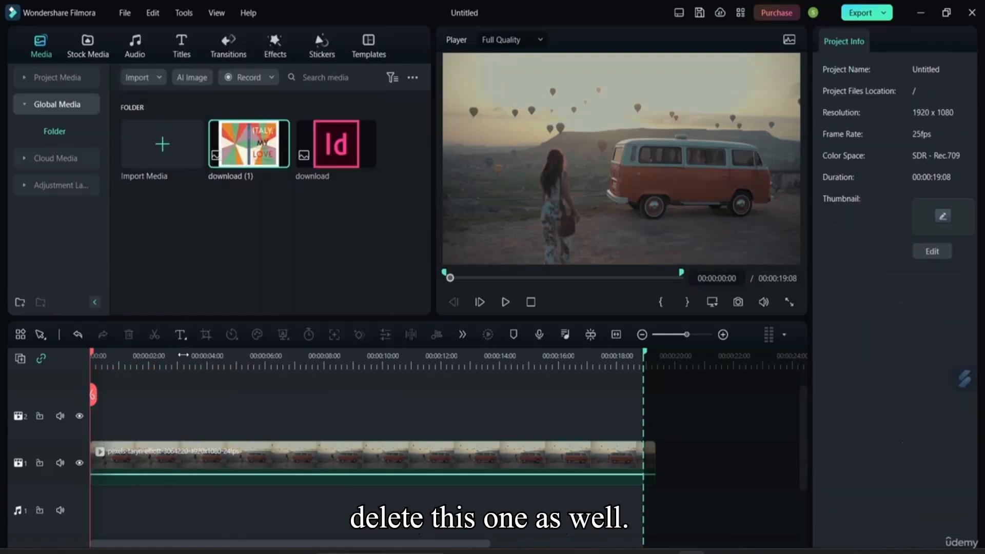
Place the "download (1)" image at the start of video track 2 and shrink it into the frame's upper-left corner.
{"action": "scroll", "coordinate": [265, 377], "scroll_direction": "down", "scroll_amount": 1}
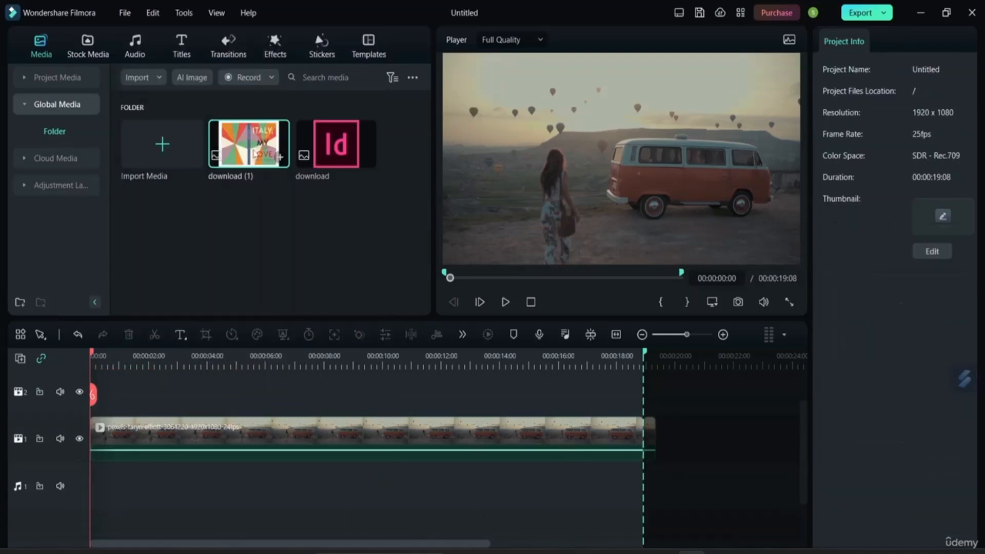
{"action": "double_click", "coordinate": [265, 165]}
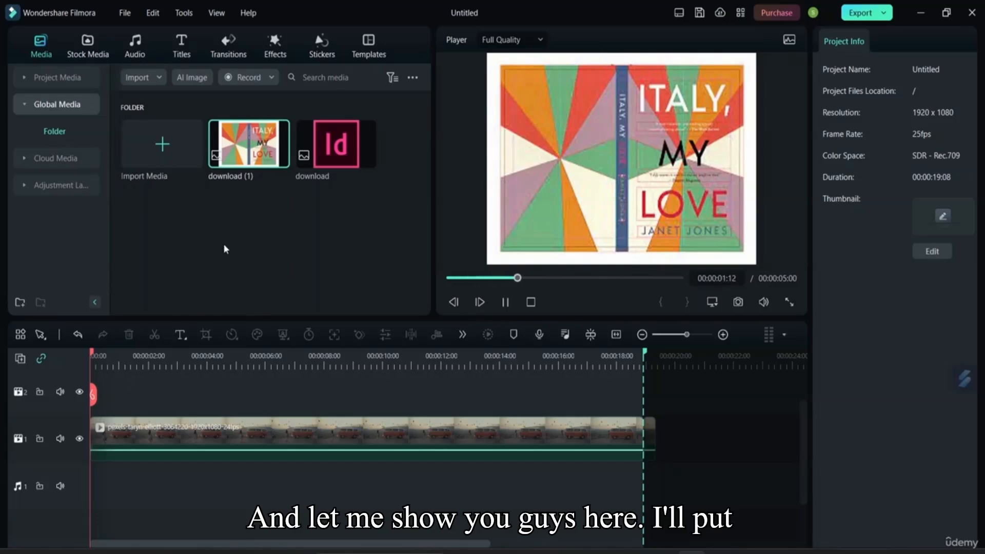
{"action": "left_click_drag", "start_coordinate": [280, 156], "coordinate": [103, 440]}
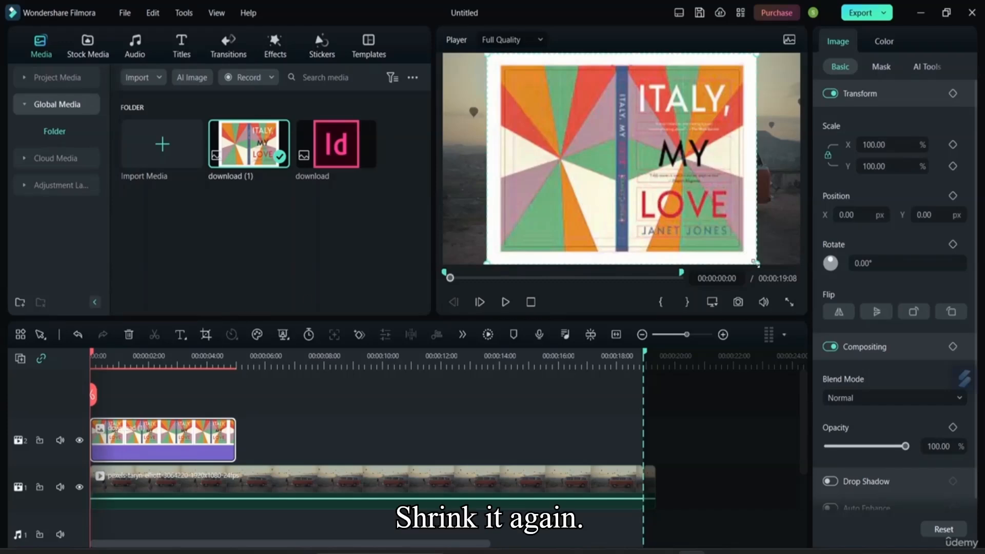
{"action": "left_click_drag", "start_coordinate": [756, 263], "coordinate": [482, 88]}
{"action": "left_click", "coordinate": [578, 128]}
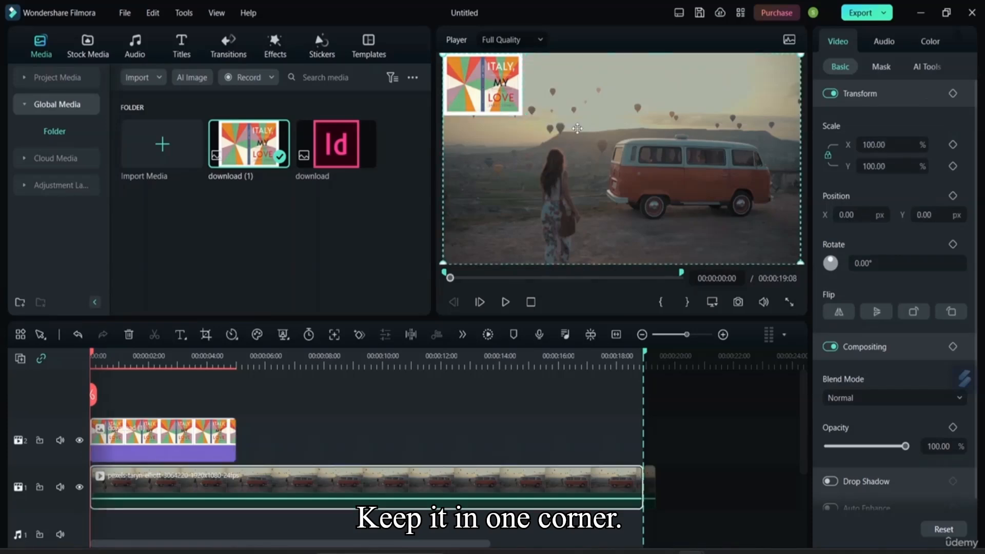
Look over the timeline tracks and the track management options for adding video and audio tracks.
{"action": "scroll", "coordinate": [254, 457], "scroll_direction": "down", "scroll_amount": 2}
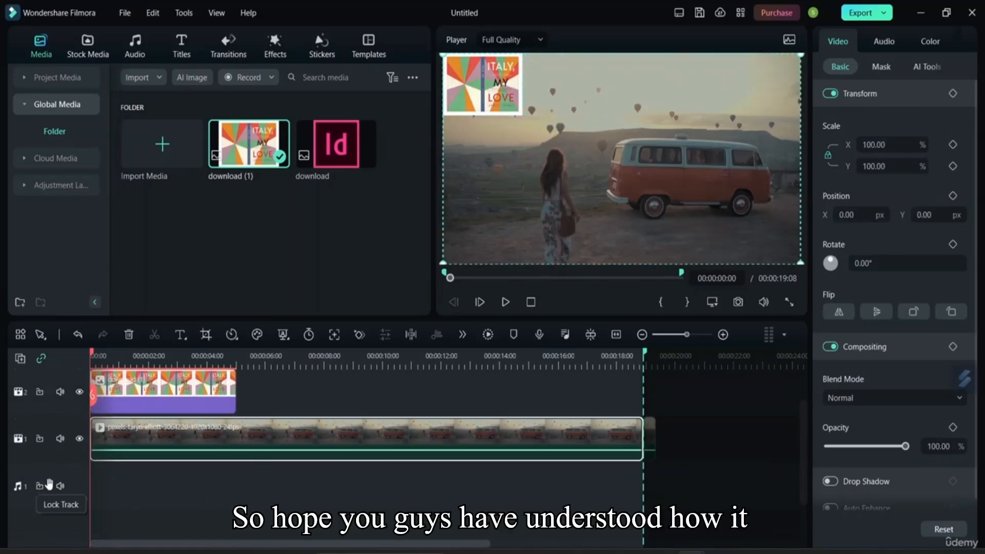
{"action": "scroll", "coordinate": [61, 452], "scroll_direction": "up", "scroll_amount": 2}
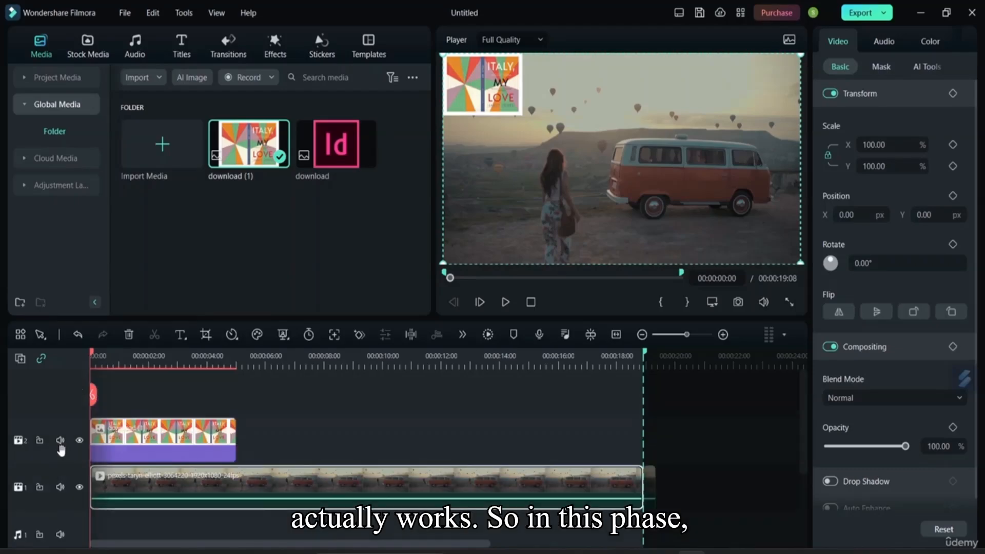
{"action": "left_click", "coordinate": [20, 334]}
{"action": "left_click", "coordinate": [32, 370]}
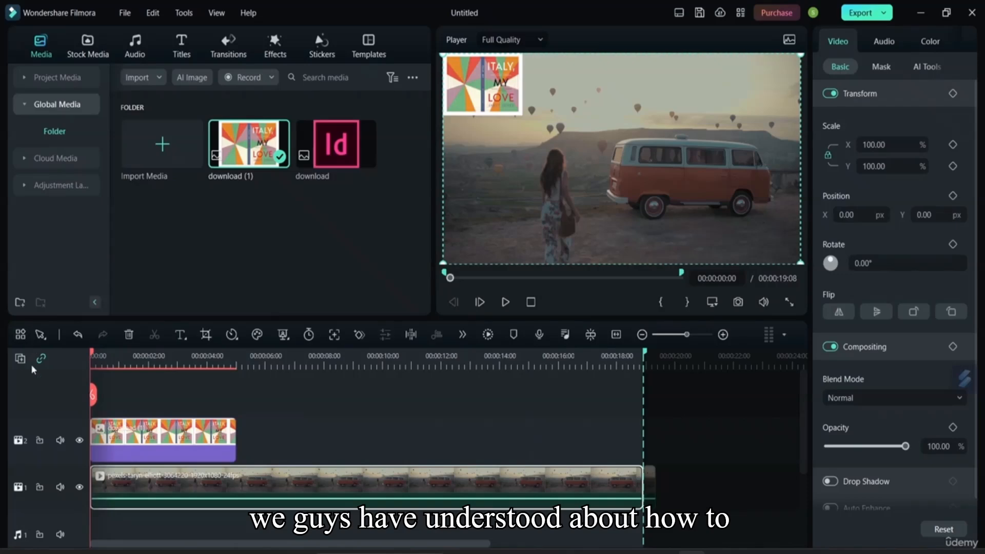
{"action": "left_click", "coordinate": [20, 359]}
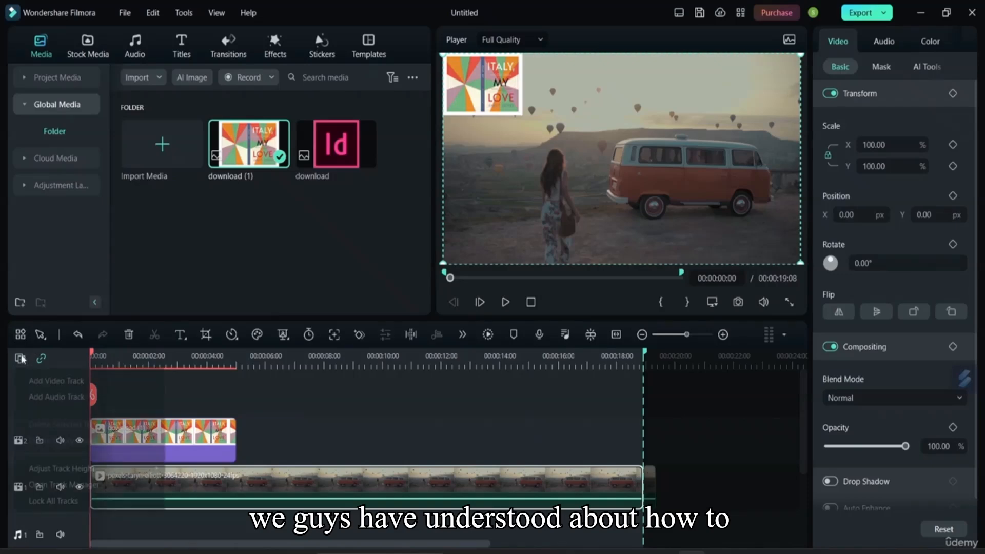
{"action": "left_click", "coordinate": [79, 398]}
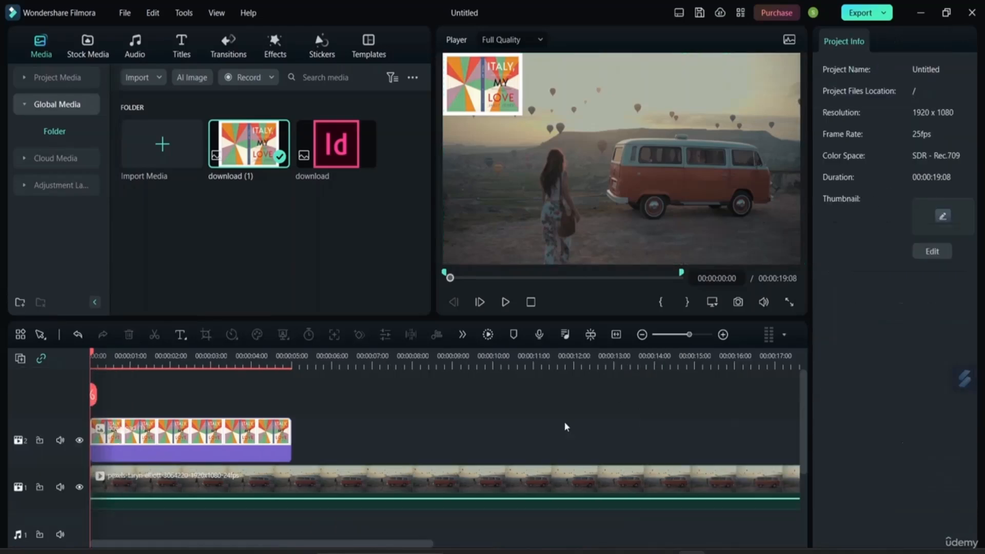
Delete the "download (1)" image clip from video track 2.
{"action": "left_click", "coordinate": [236, 442]}
{"action": "right_click", "coordinate": [234, 442]}
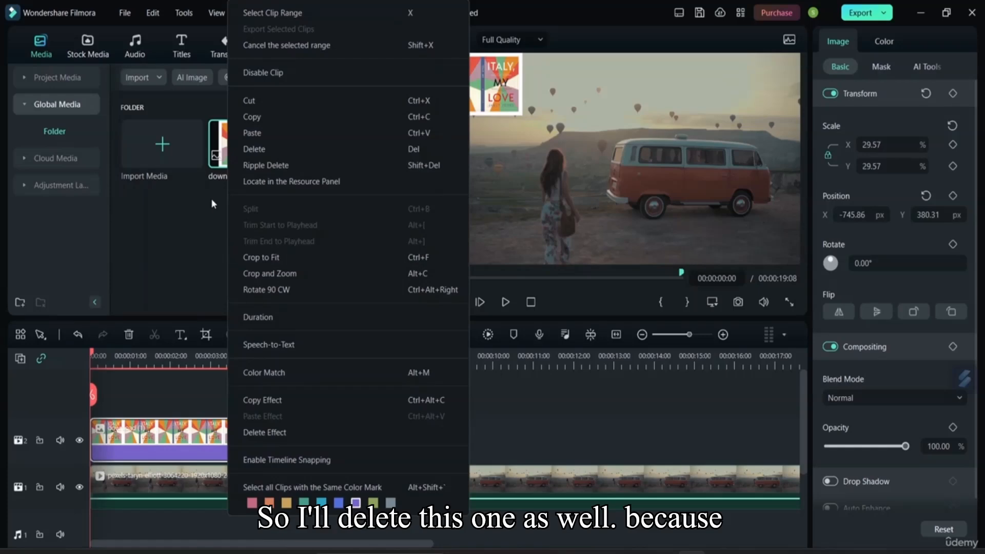
{"action": "left_click", "coordinate": [271, 150]}
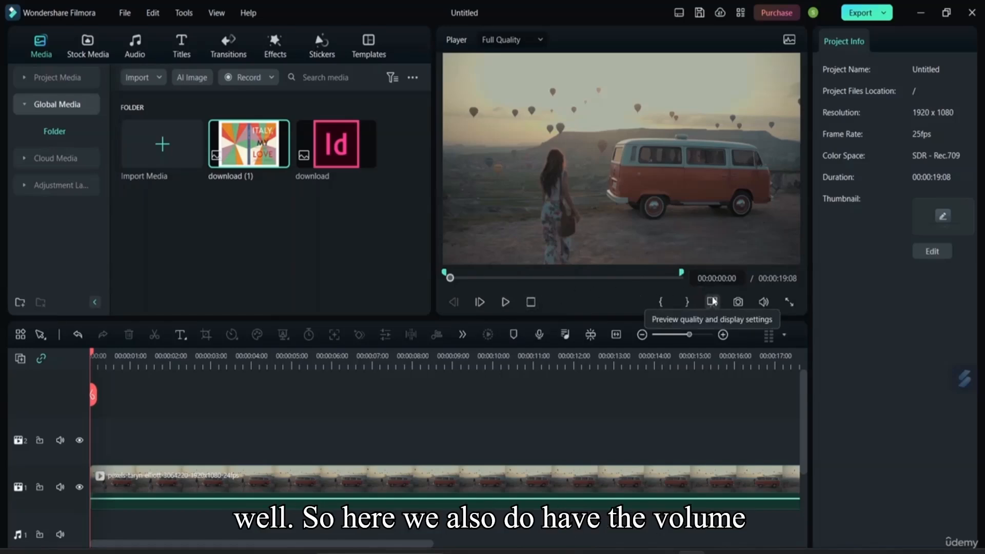
Check the player's volume control and its preview display settings, including the available zoom levels.
{"action": "left_click", "coordinate": [766, 304]}
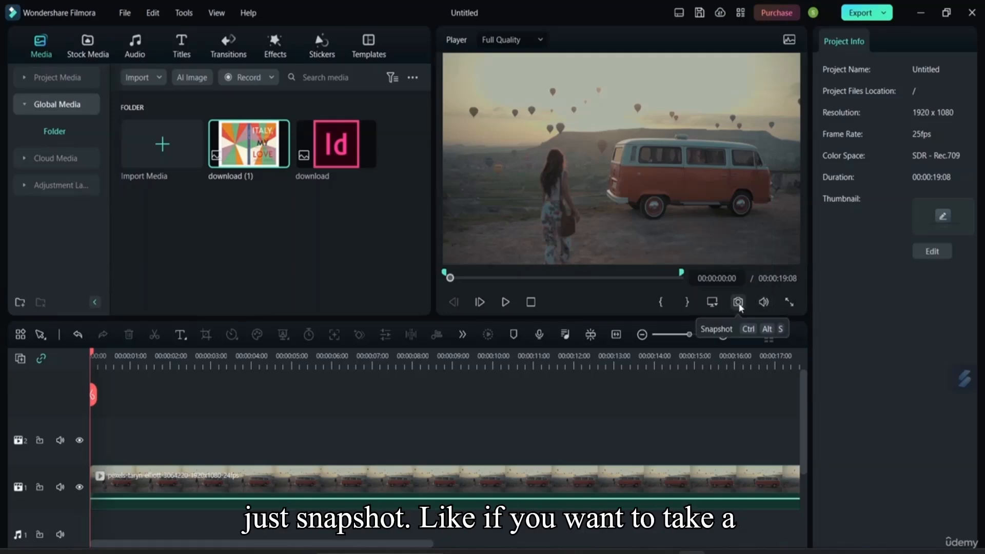
{"action": "left_click", "coordinate": [712, 304]}
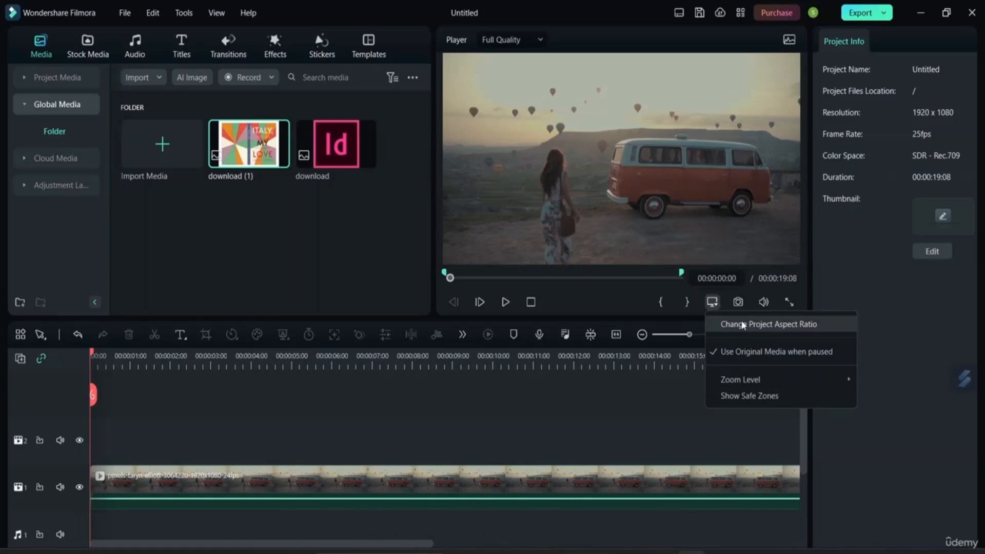
{"action": "mouse_move", "coordinate": [747, 381]}
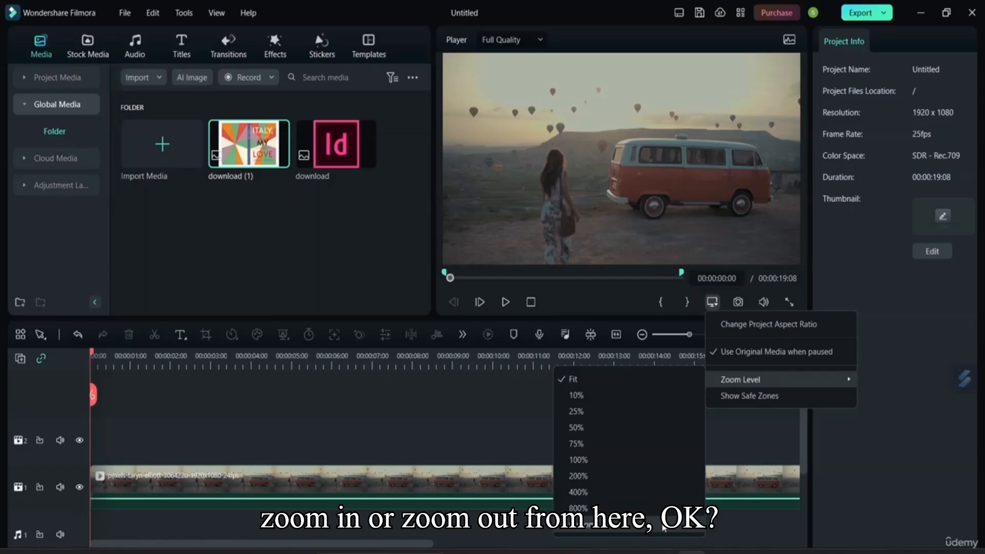
Examine the project's aspect ratio and resolution choices in the project settings, and leave them without changes.
{"action": "left_click", "coordinate": [767, 333]}
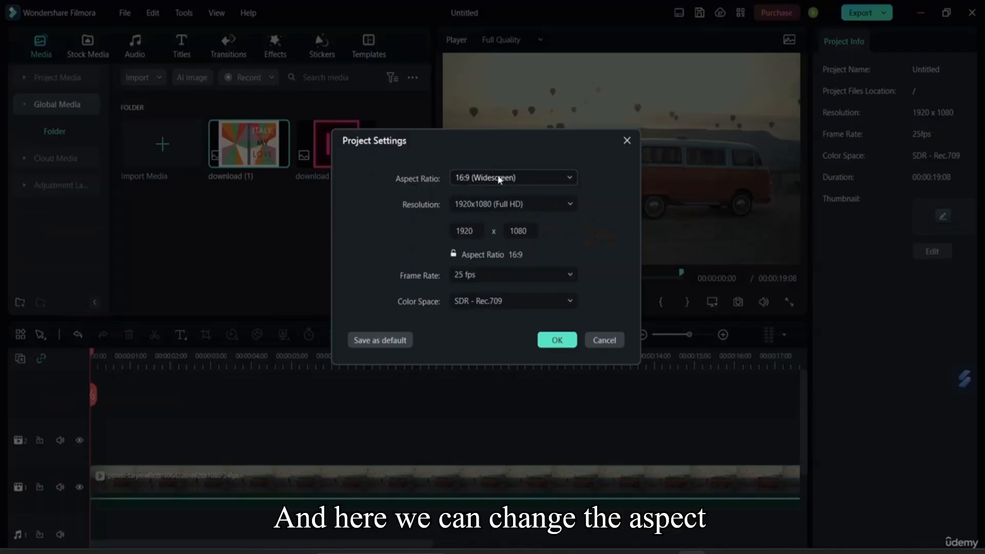
{"action": "left_click", "coordinate": [560, 178]}
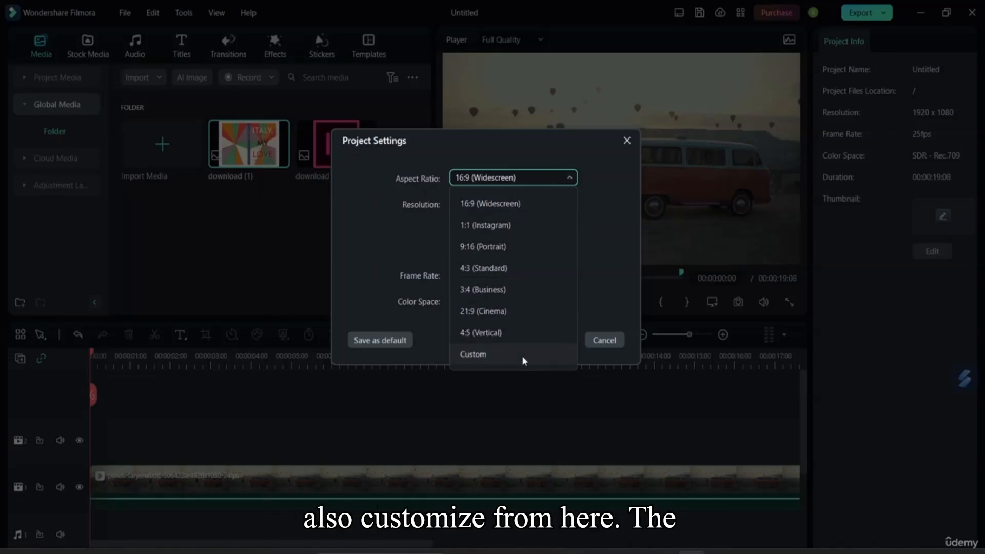
{"action": "left_click", "coordinate": [590, 198]}
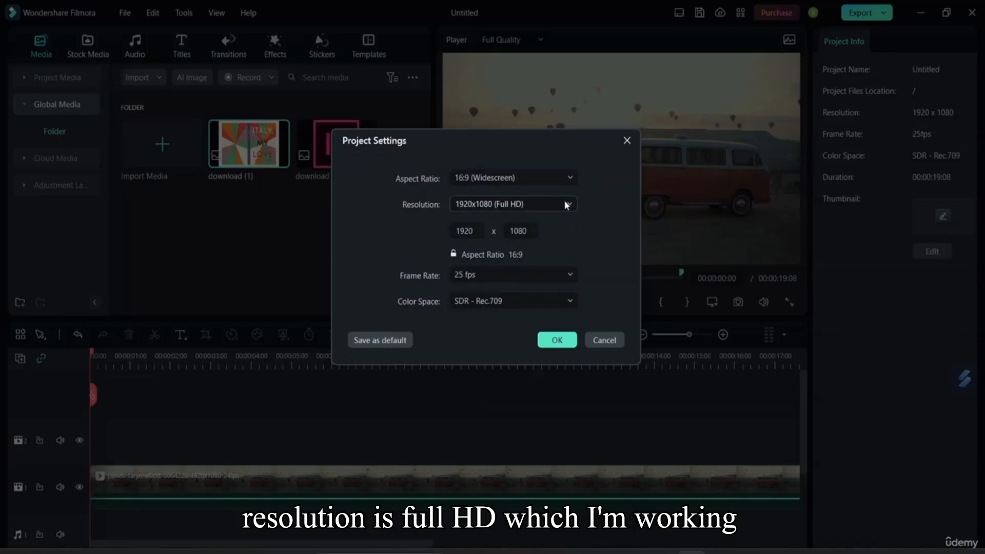
{"action": "left_click", "coordinate": [566, 204]}
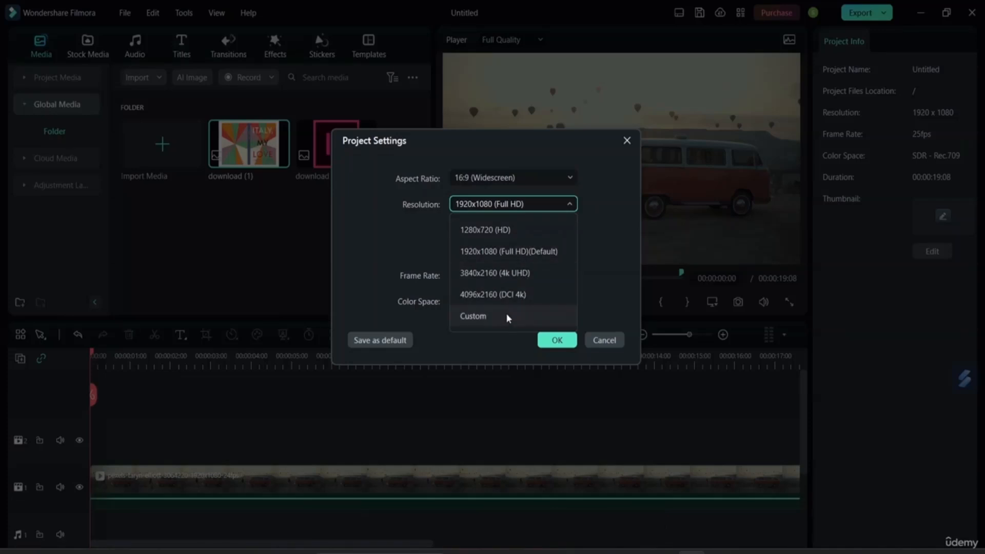
{"action": "left_click", "coordinate": [611, 343]}
{"action": "left_click", "coordinate": [606, 341]}
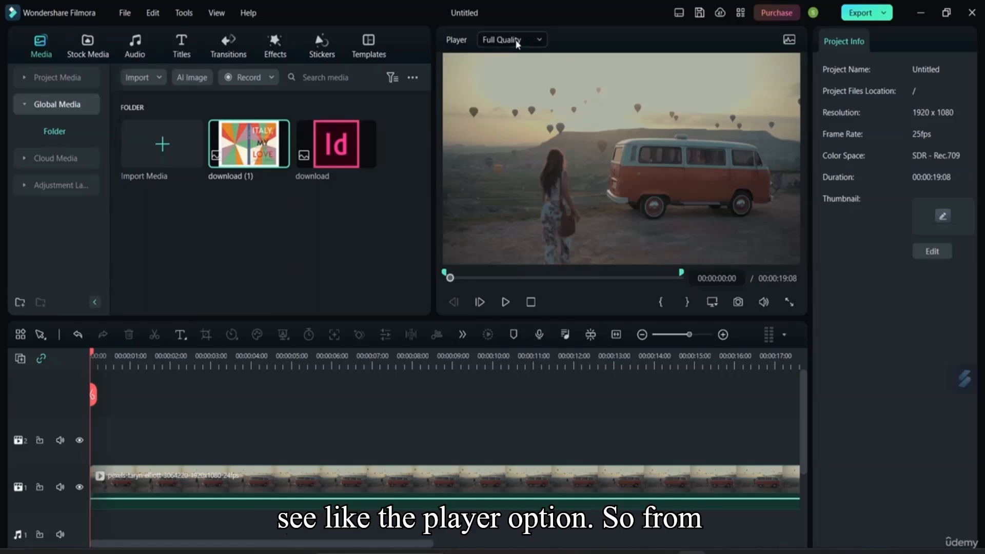
Review the player's playback quality choices and keep Full Quality.
{"action": "left_click", "coordinate": [535, 40]}
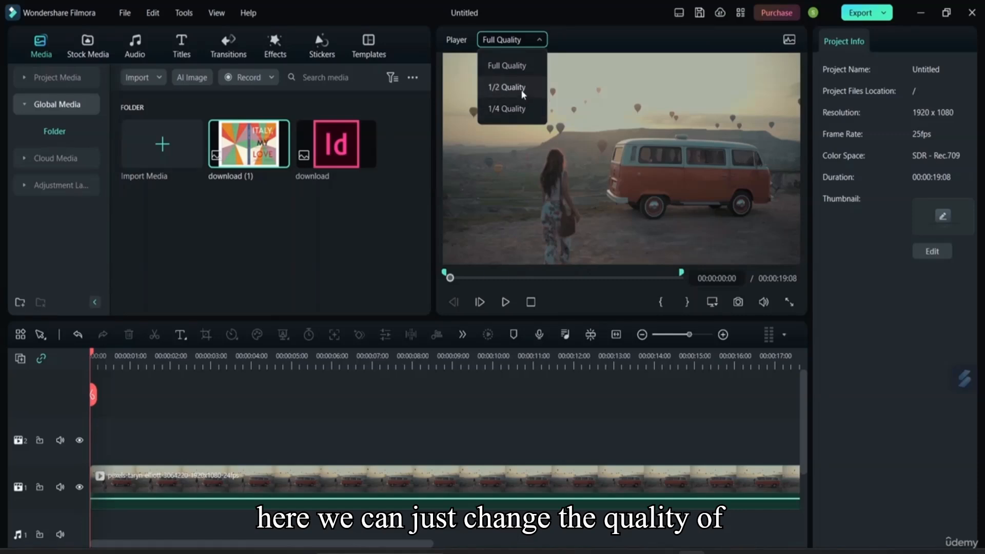
{"action": "left_click", "coordinate": [571, 33]}
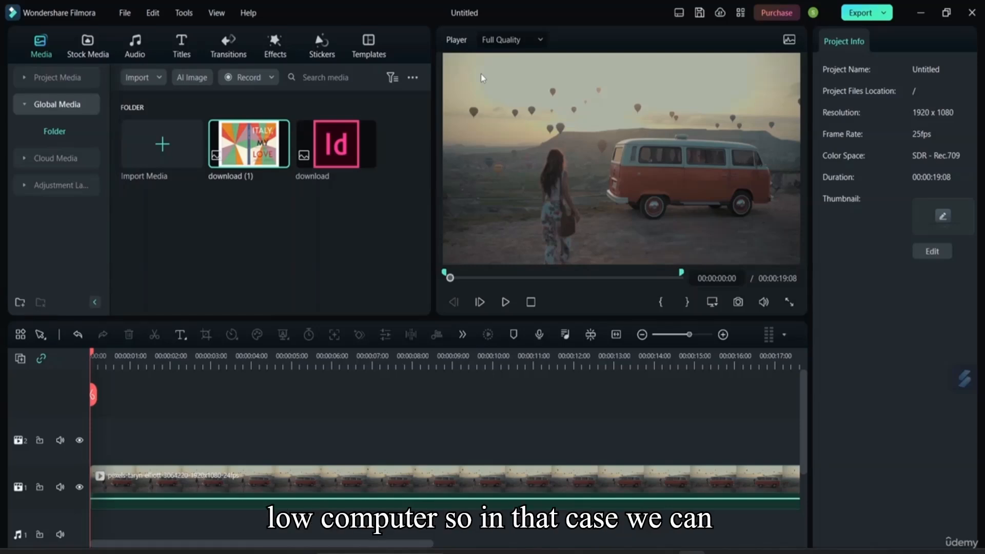
{"action": "left_click", "coordinate": [525, 36]}
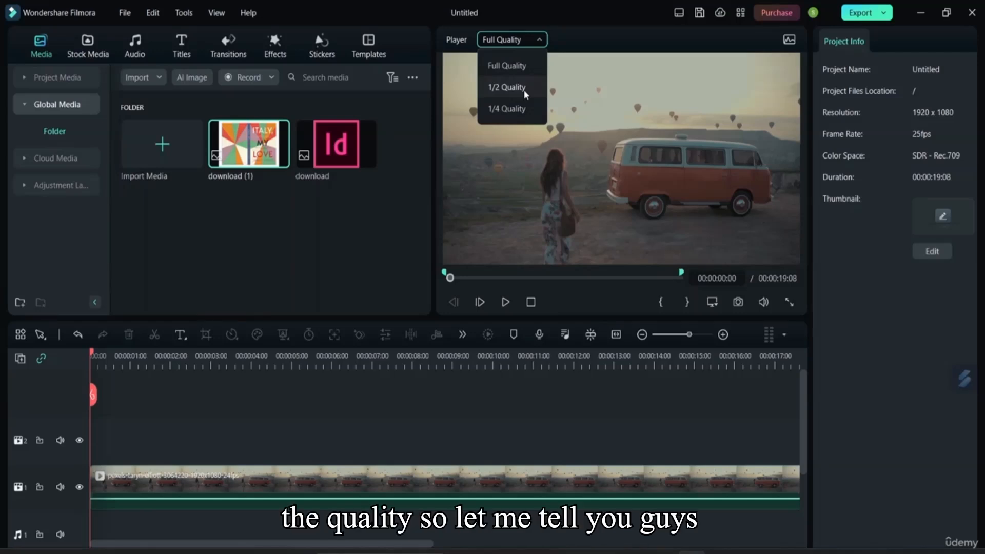
{"action": "left_click", "coordinate": [538, 67]}
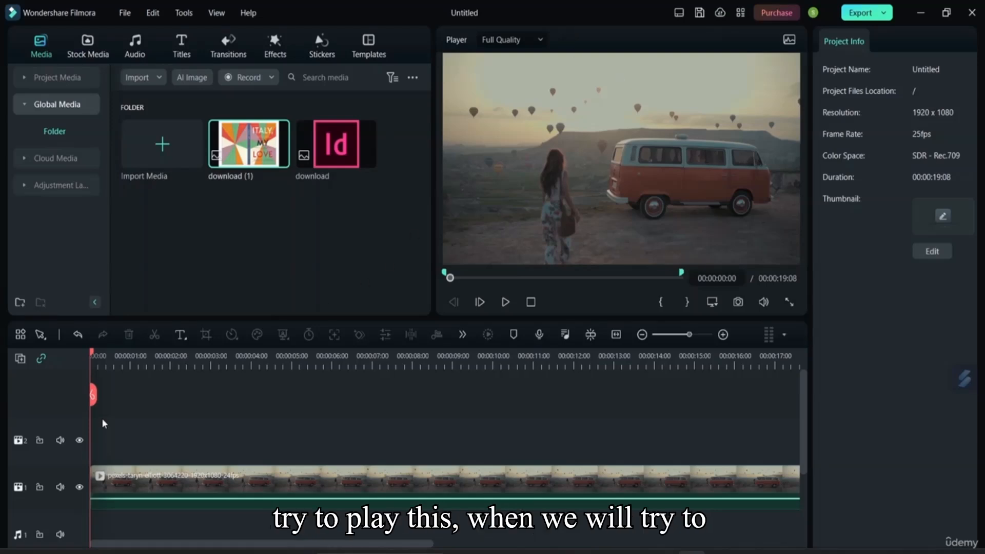
Play the video to about 9 seconds, pause it, and check the playback quality choices again.
{"action": "left_click", "coordinate": [506, 303]}
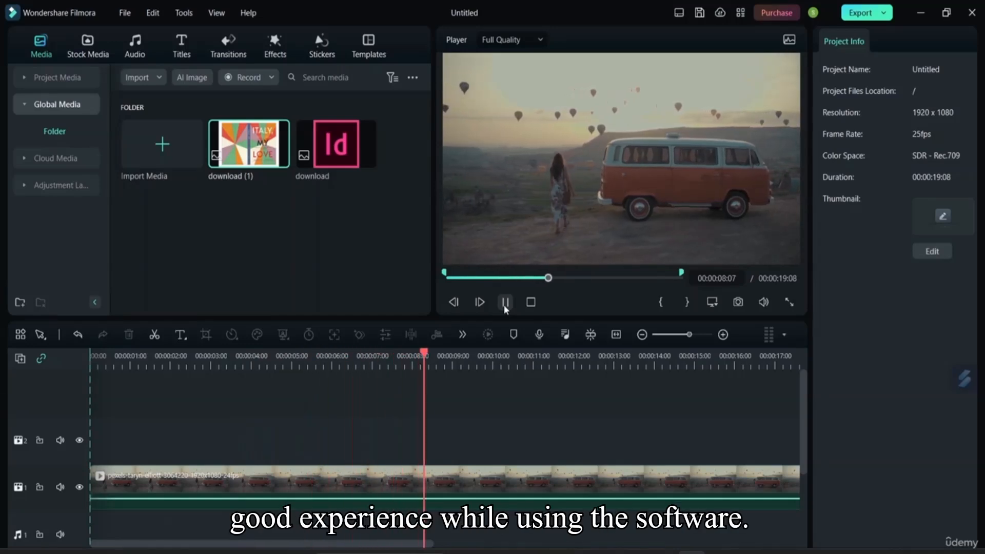
{"action": "left_click", "coordinate": [506, 303]}
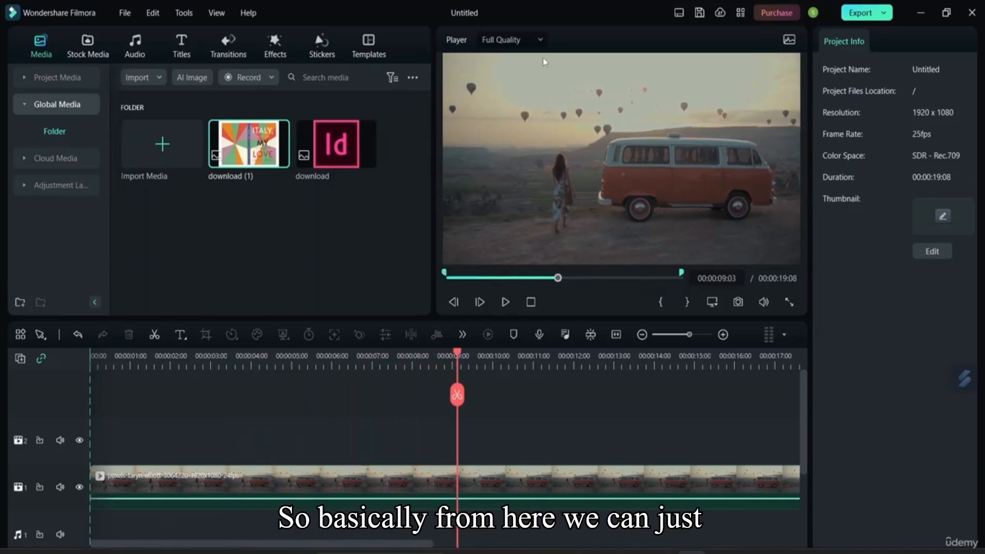
{"action": "left_click", "coordinate": [538, 43]}
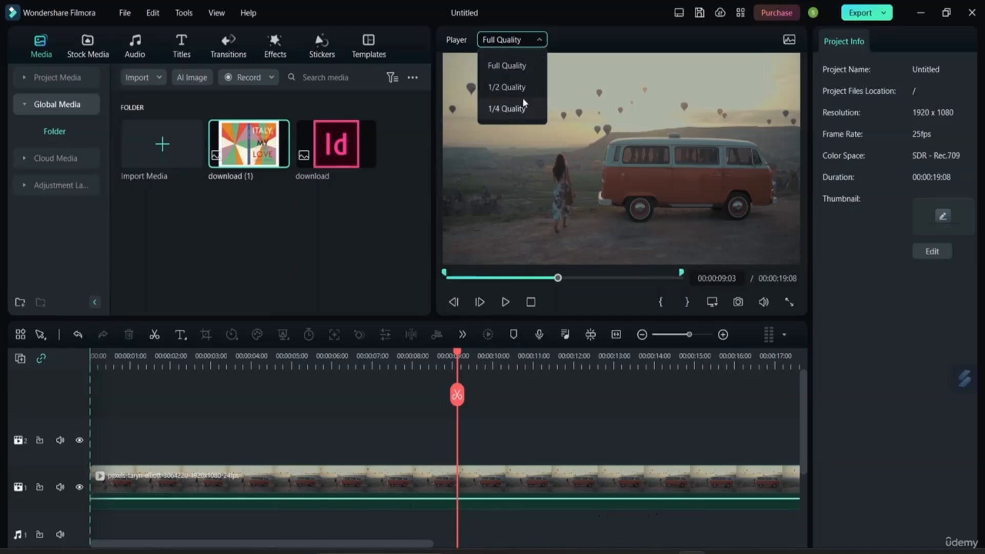
{"action": "left_click", "coordinate": [553, 59]}
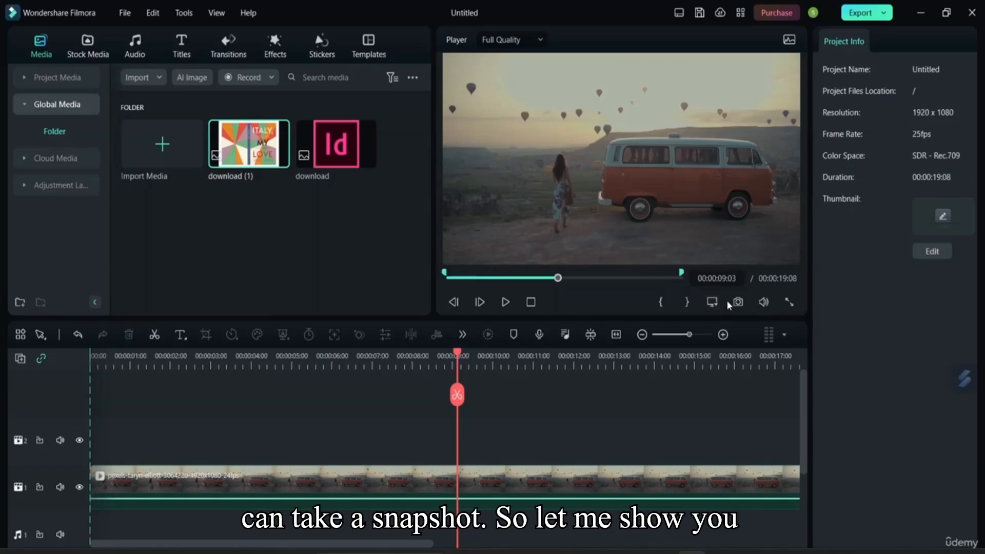
Preview the video in full screen, return to the editor, and leave the video clip deselected.
{"action": "left_click", "coordinate": [790, 302]}
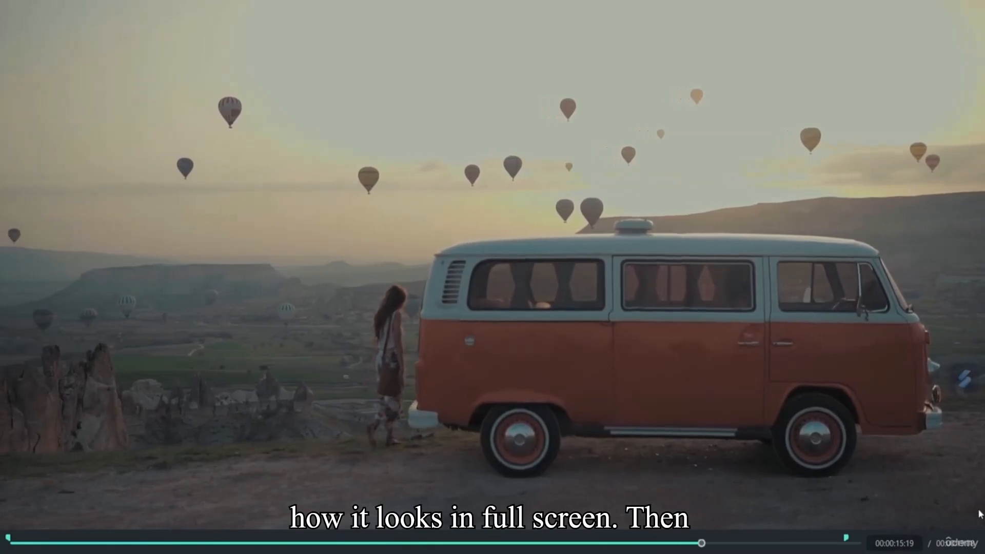
{"action": "key", "text": "Escape"}
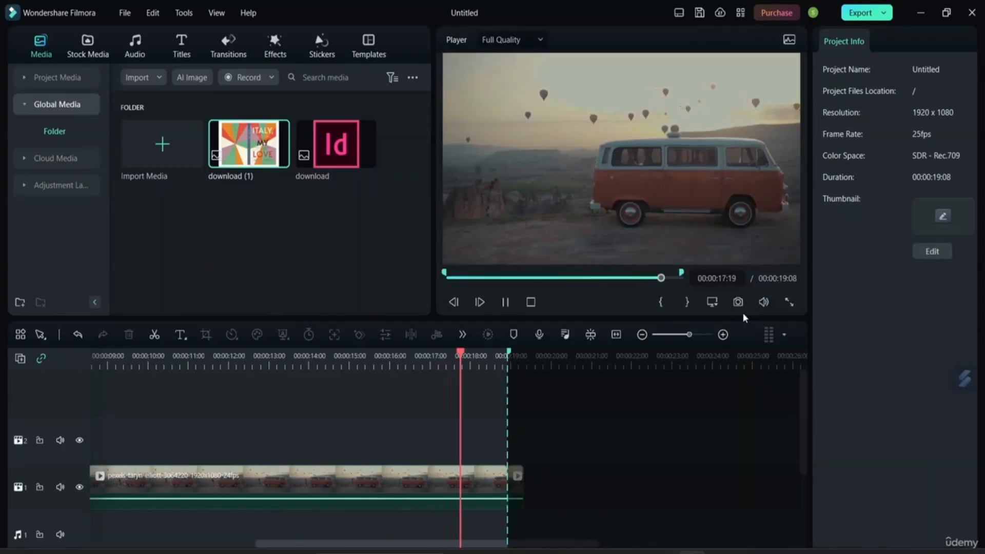
{"action": "left_click", "coordinate": [723, 247]}
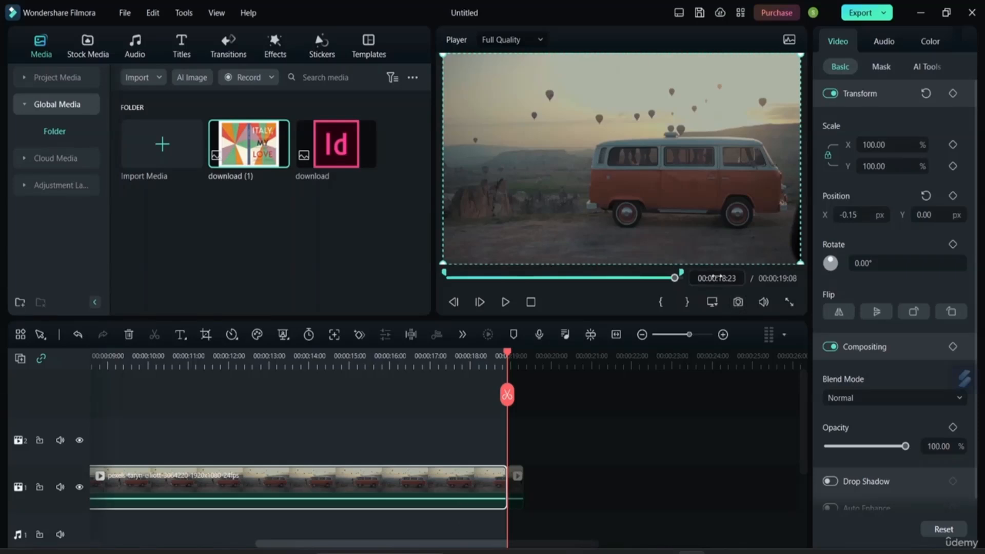
{"action": "left_click", "coordinate": [446, 425]}
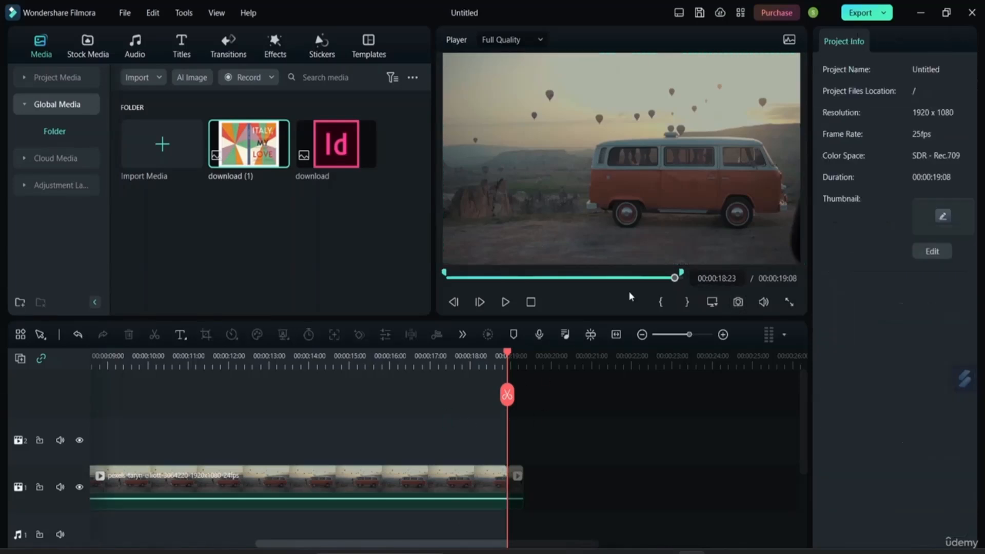
Play the video from the start and save a snapshot of the frame at 00:00:02:07 in PNG format.
{"action": "left_click", "coordinate": [504, 303]}
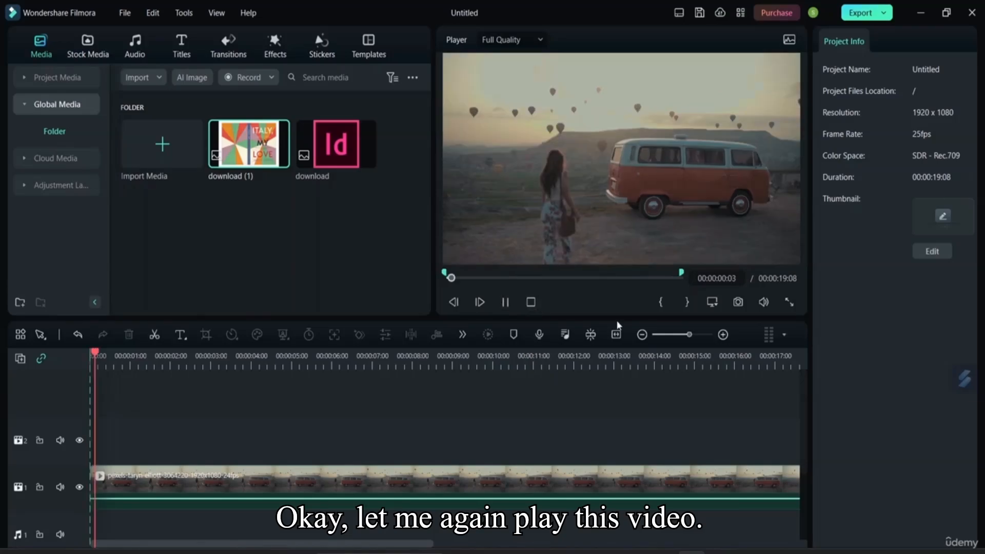
{"action": "left_click", "coordinate": [738, 303]}
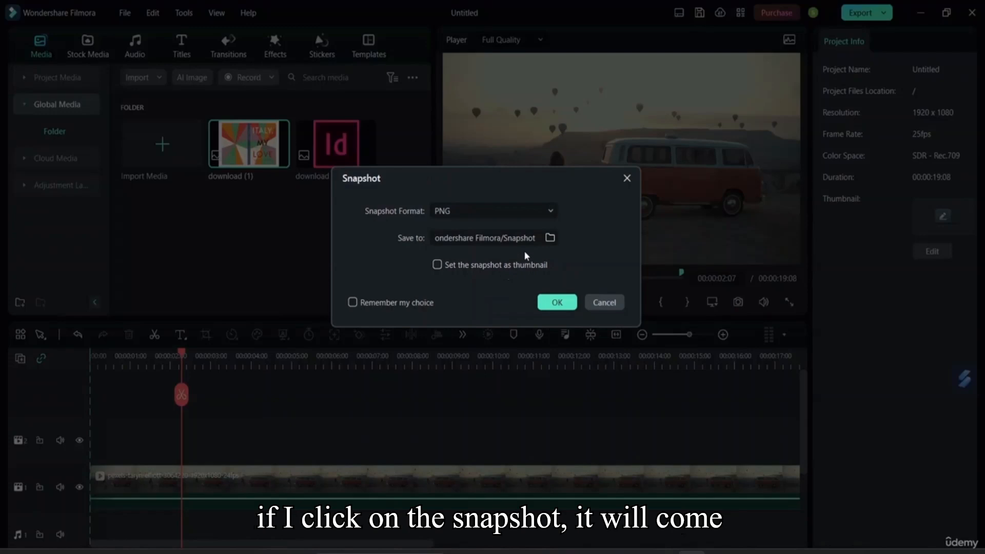
{"action": "left_click", "coordinate": [539, 216]}
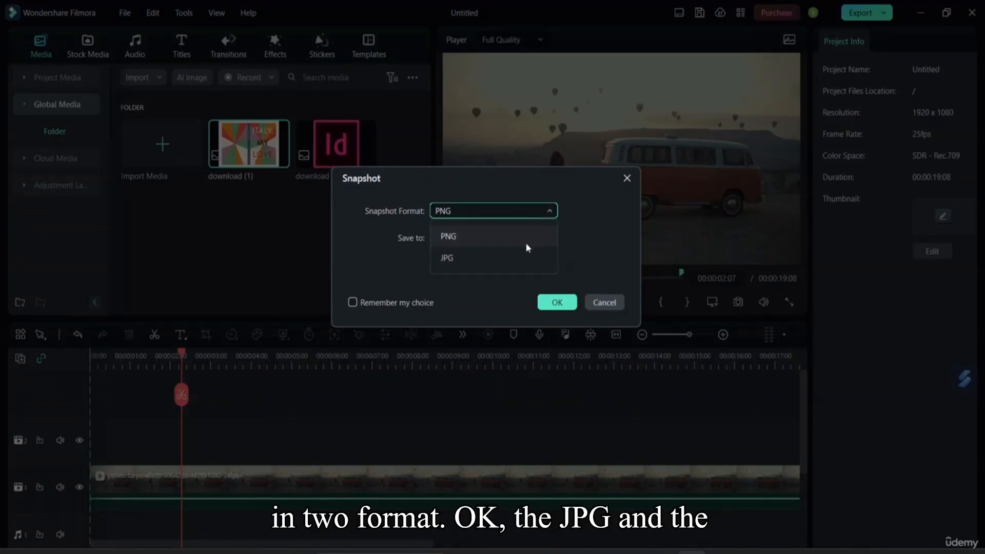
{"action": "left_click", "coordinate": [534, 237]}
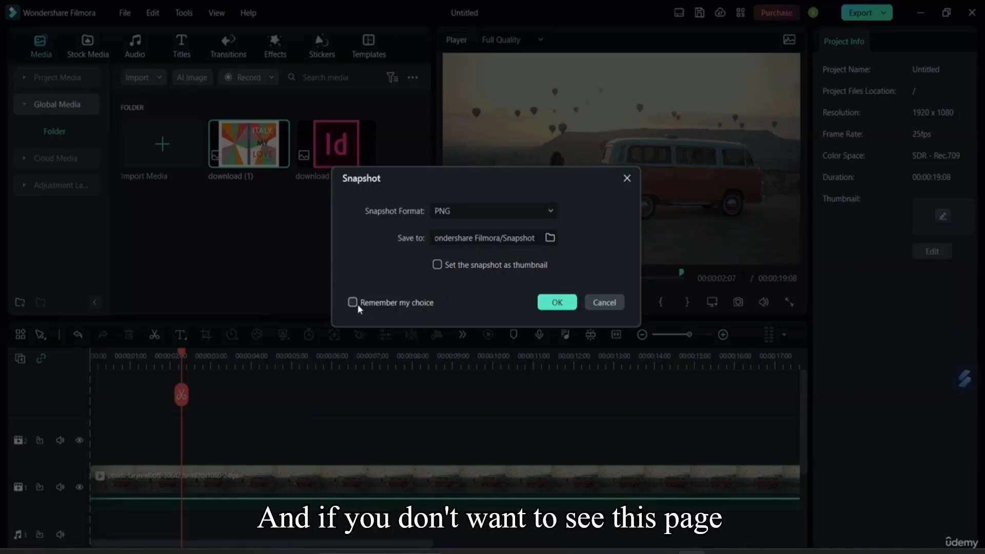
{"action": "left_click", "coordinate": [535, 214]}
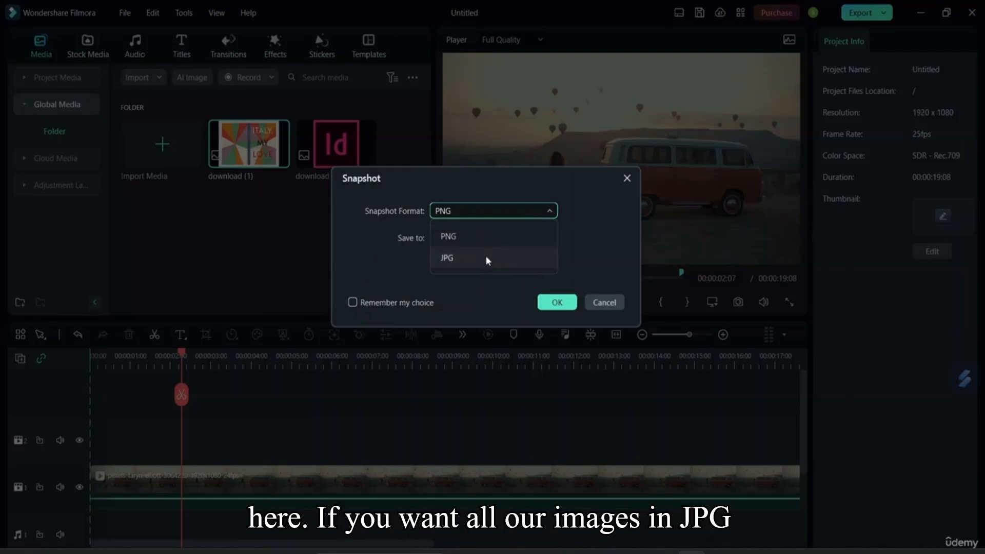
{"action": "left_click", "coordinate": [637, 220]}
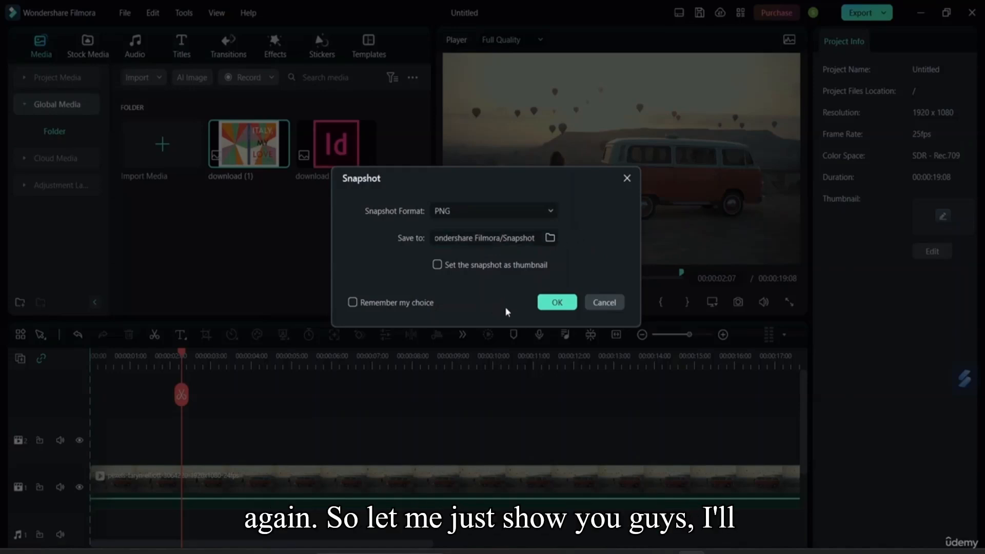
{"action": "left_click", "coordinate": [555, 309]}
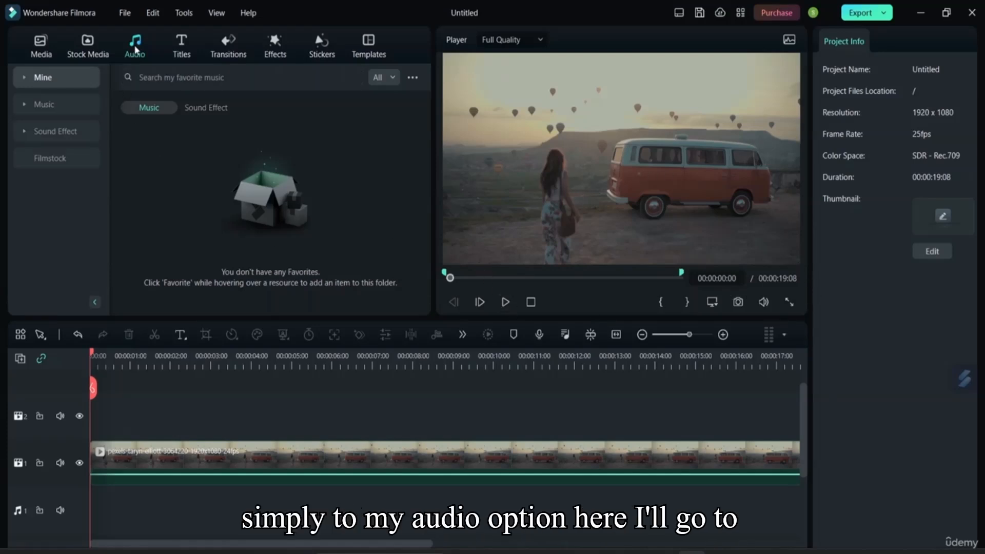
Add the trending music Blue city lights to the audio track at the timeline start and preview about 8 seconds of it.
{"action": "left_click", "coordinate": [72, 110]}
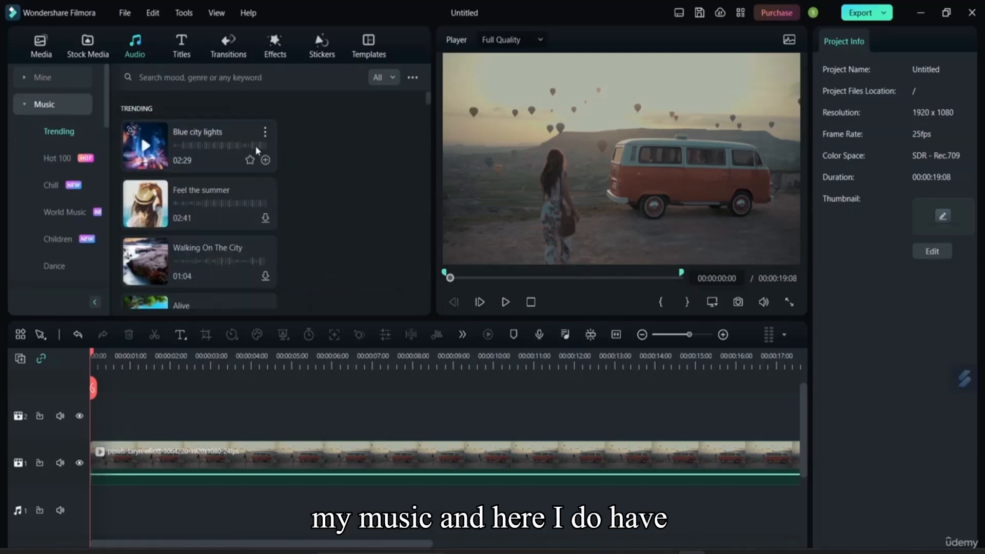
{"action": "left_click_drag", "start_coordinate": [213, 147], "coordinate": [98, 503]}
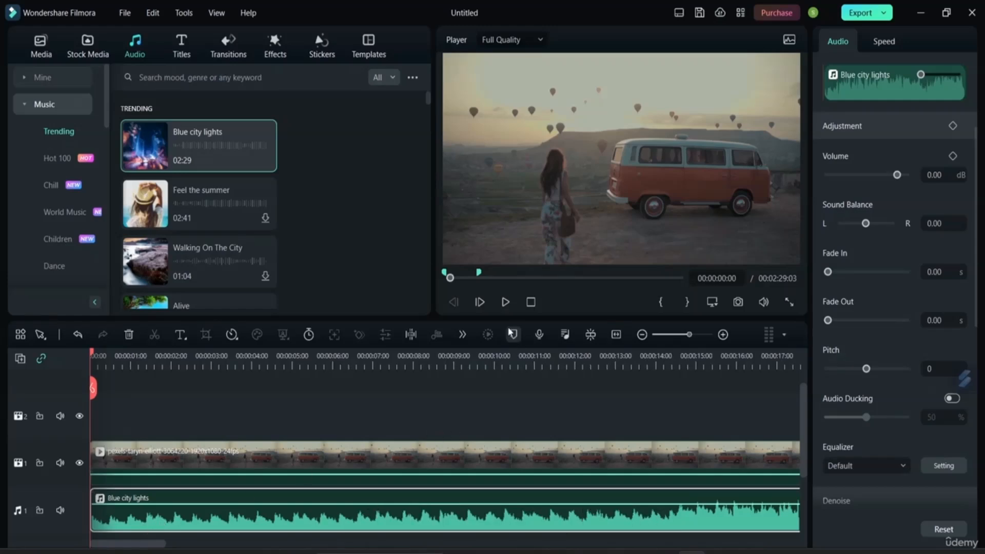
{"action": "left_click", "coordinate": [506, 303]}
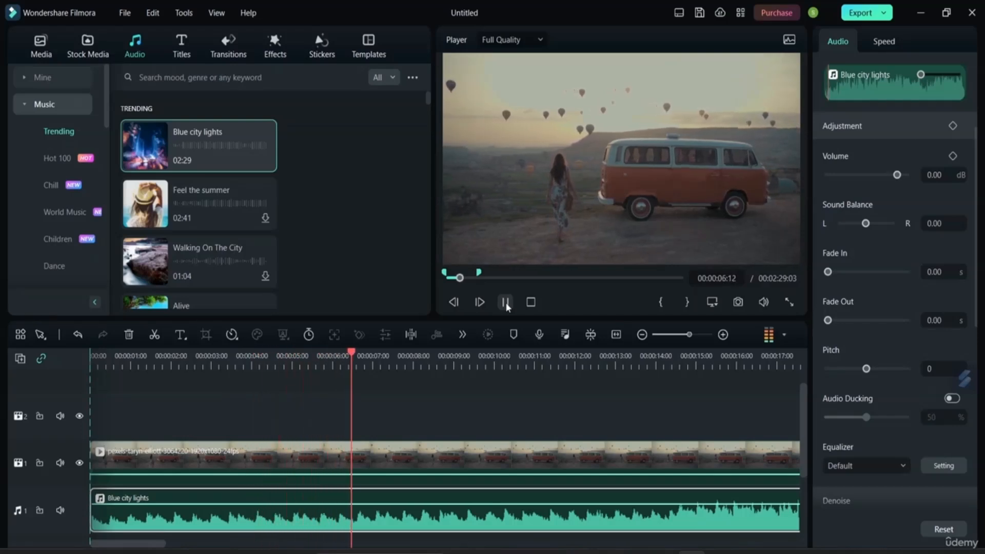
{"action": "left_click", "coordinate": [506, 302]}
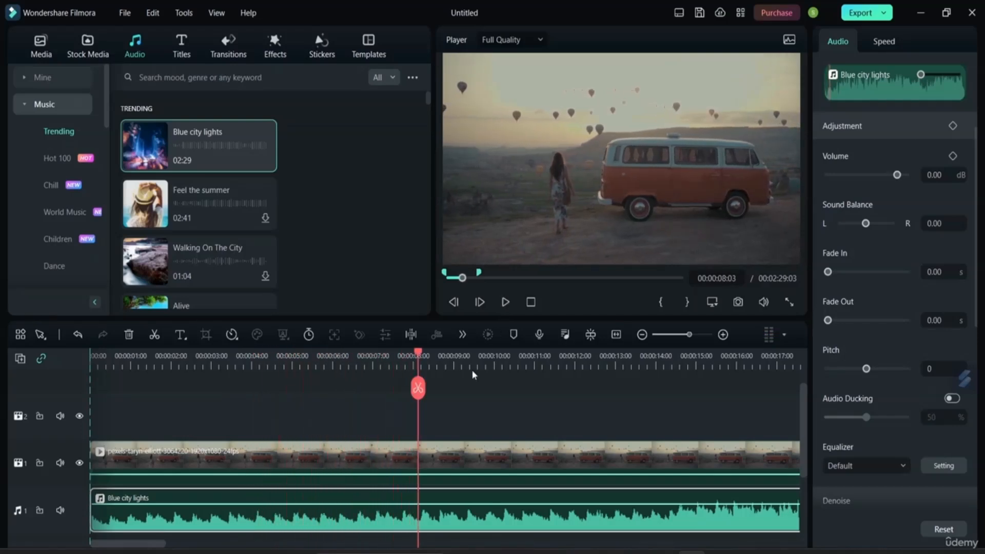
{"action": "left_click_drag", "start_coordinate": [416, 385], "coordinate": [58, 372]}
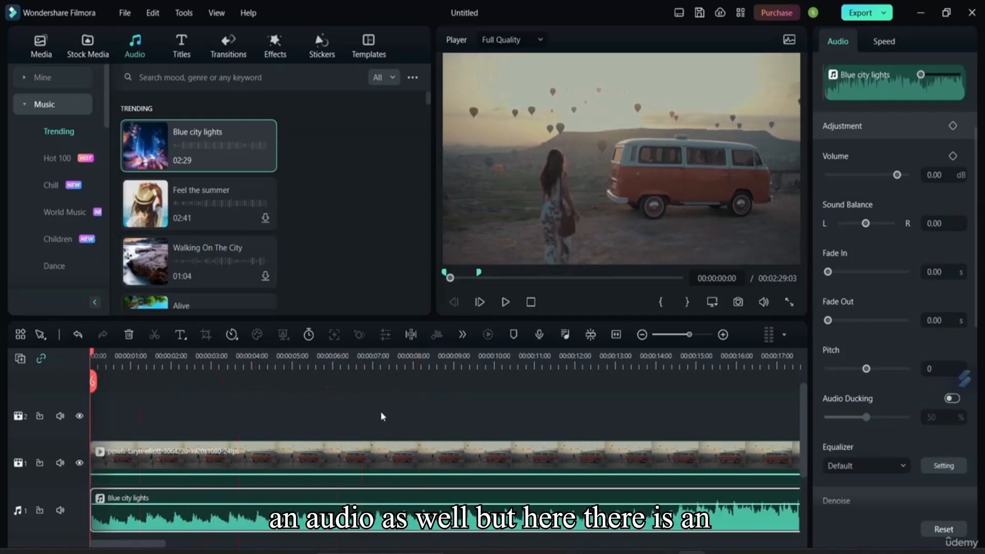
Display the audio meter and watch the levels while playing the project to about 8 seconds.
{"action": "left_click", "coordinate": [780, 334]}
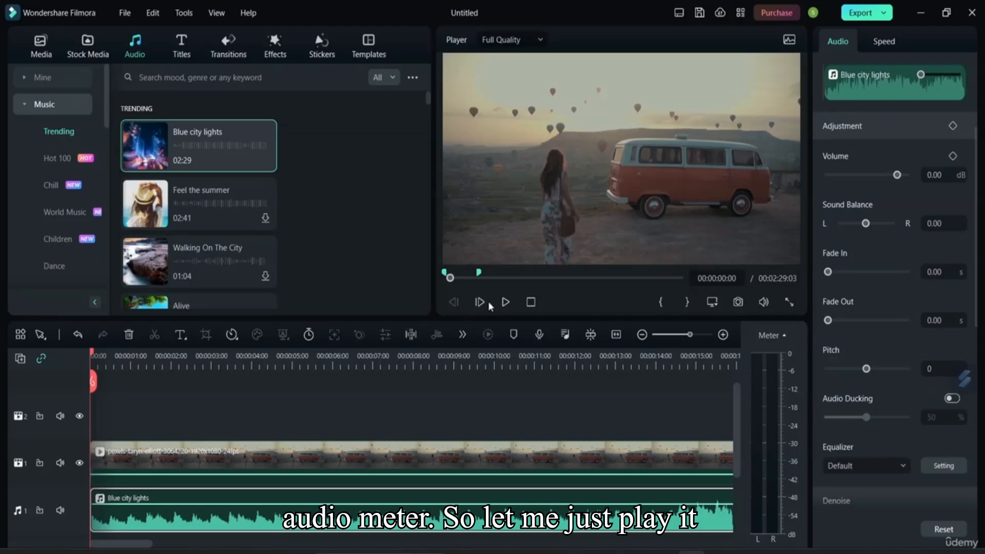
{"action": "left_click", "coordinate": [506, 302]}
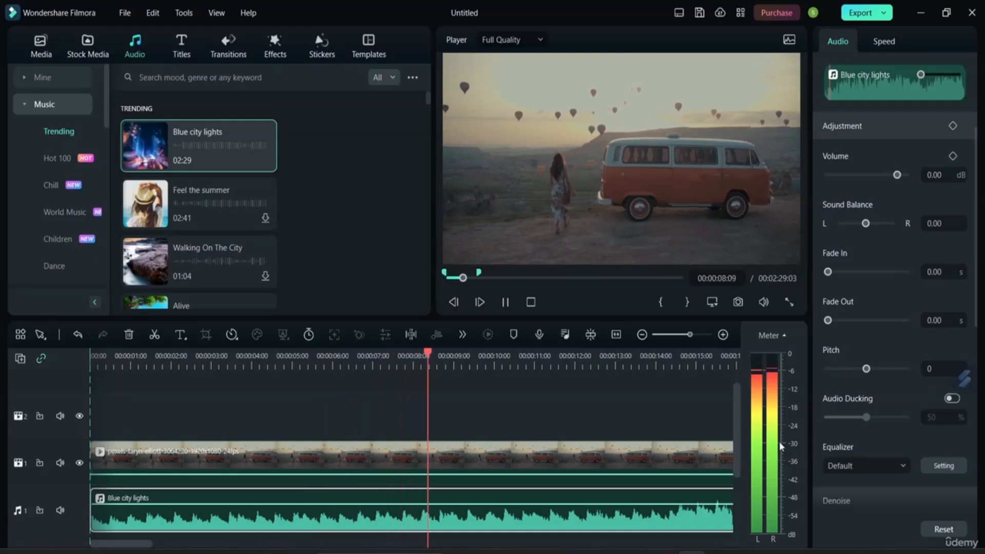
{"action": "key", "text": "space"}
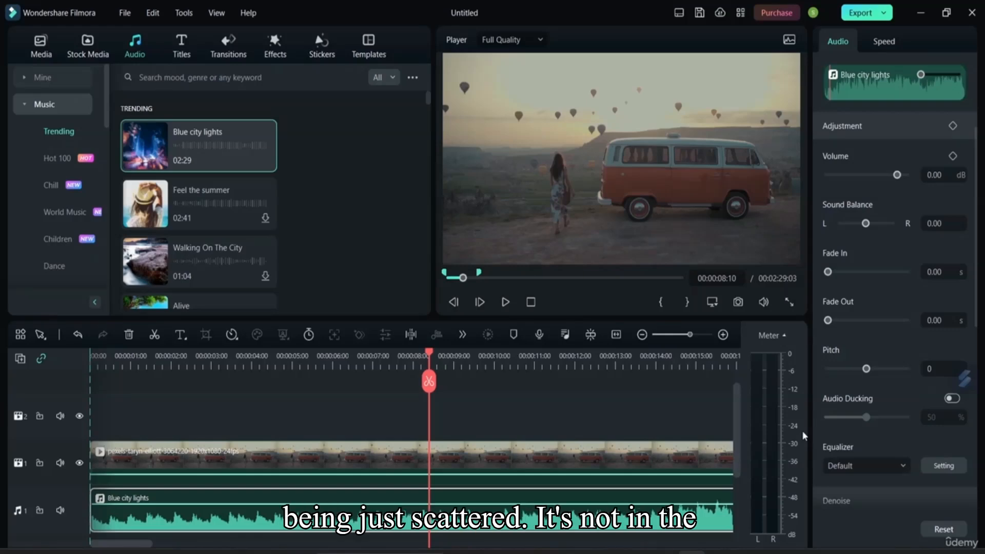
Lower the player's volume, replay the project from the start to about 14 seconds, and hide the audio meter.
{"action": "mouse_move", "coordinate": [763, 301]}
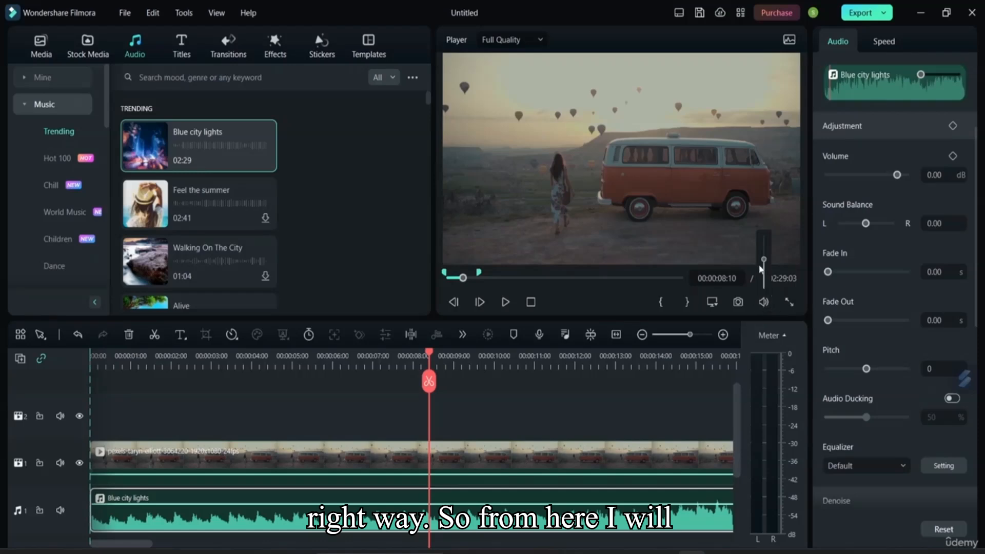
{"action": "left_click_drag", "start_coordinate": [764, 264], "coordinate": [764, 275]}
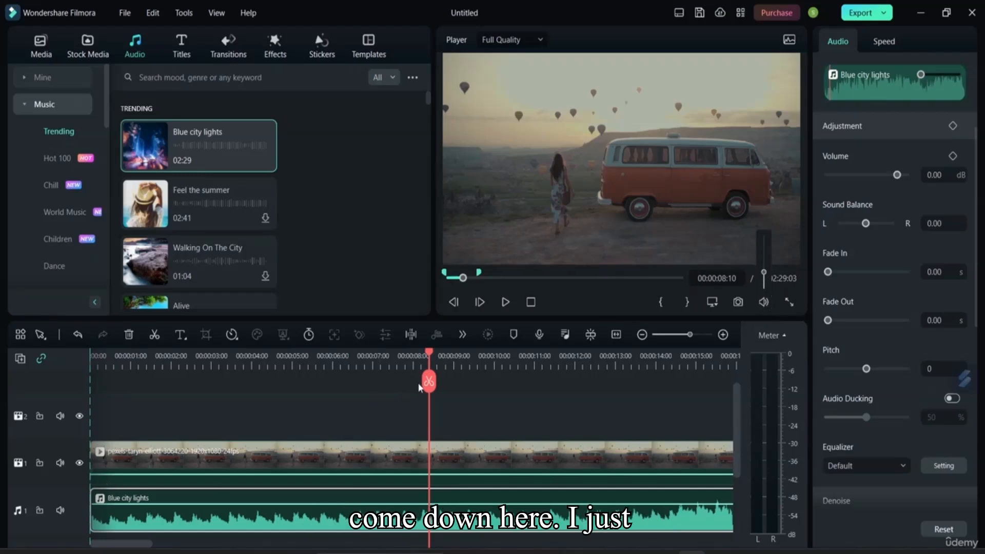
{"action": "left_click_drag", "start_coordinate": [430, 381], "coordinate": [82, 370]}
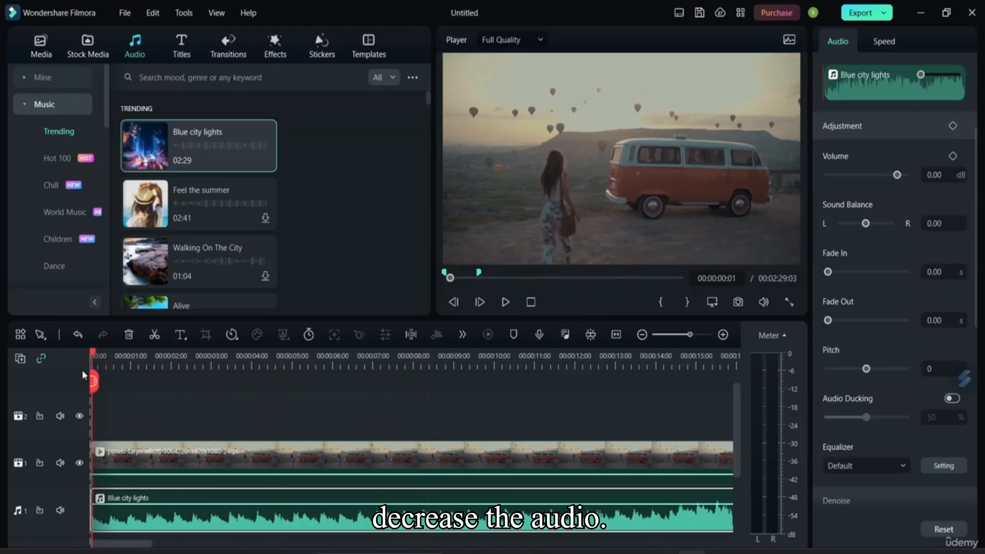
{"action": "left_click", "coordinate": [502, 303]}
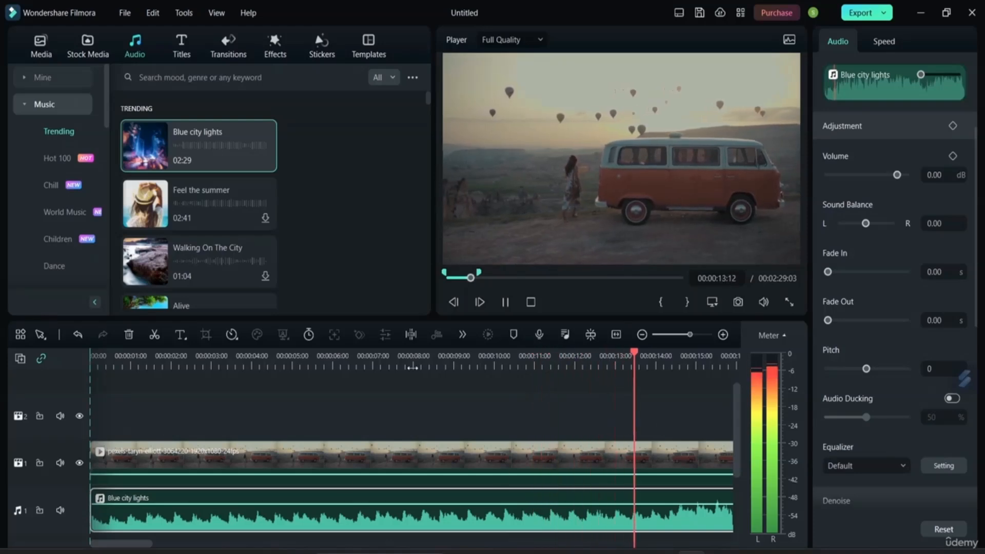
{"action": "left_click", "coordinate": [506, 303]}
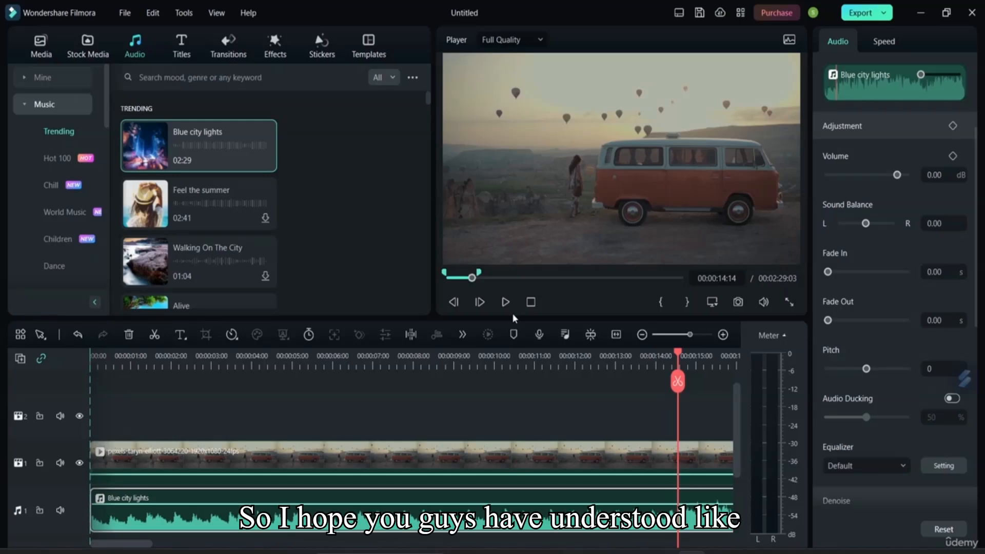
{"action": "left_click", "coordinate": [781, 337]}
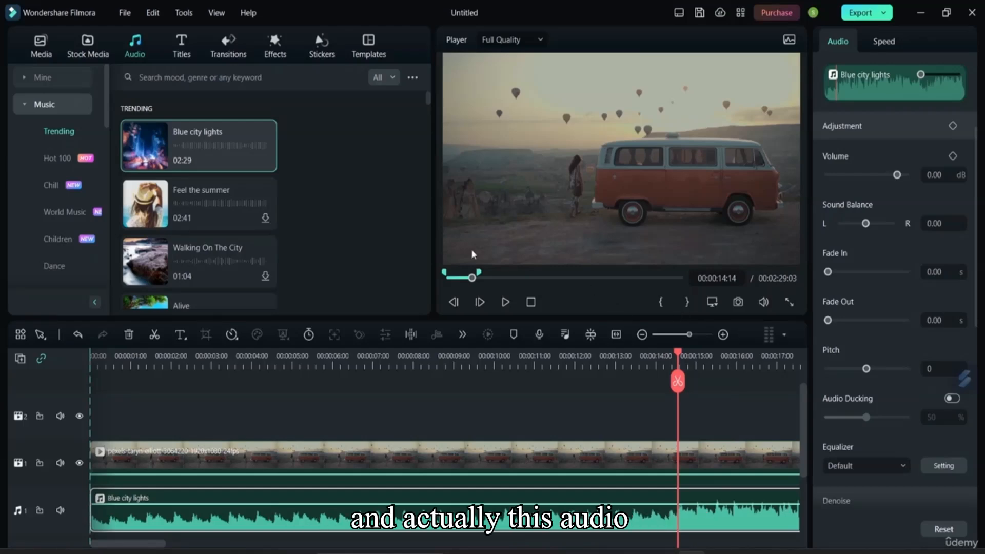
Return the playhead to the start of the timeline.
{"action": "mouse_move", "coordinate": [252, 146]}
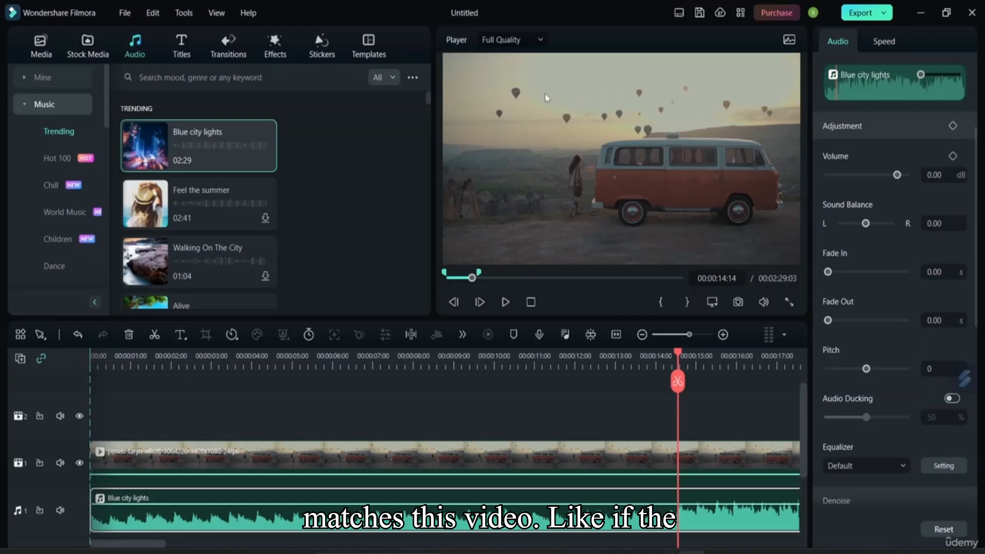
{"action": "mouse_move", "coordinate": [223, 154]}
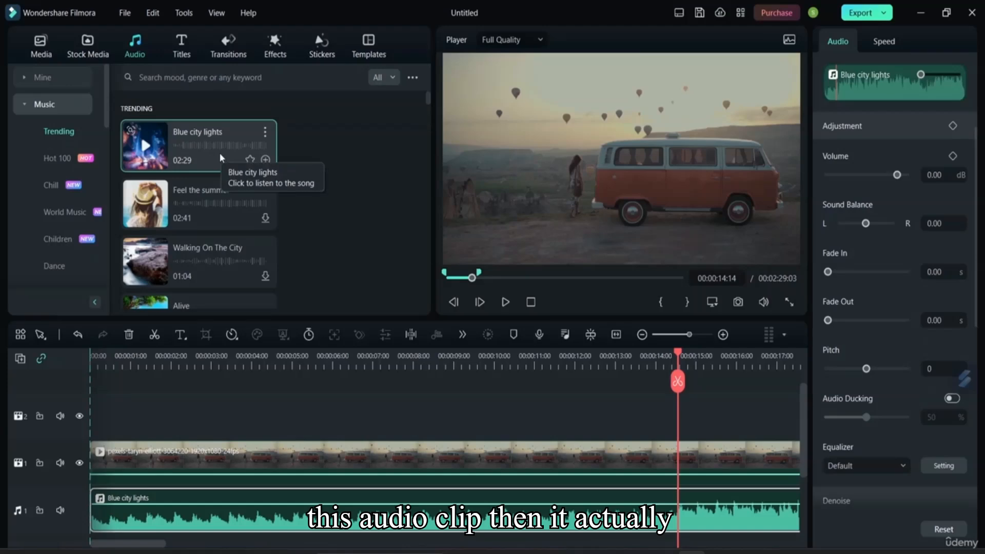
{"action": "left_click", "coordinate": [471, 278]}
{"action": "left_click_drag", "start_coordinate": [472, 278], "coordinate": [439, 281]}
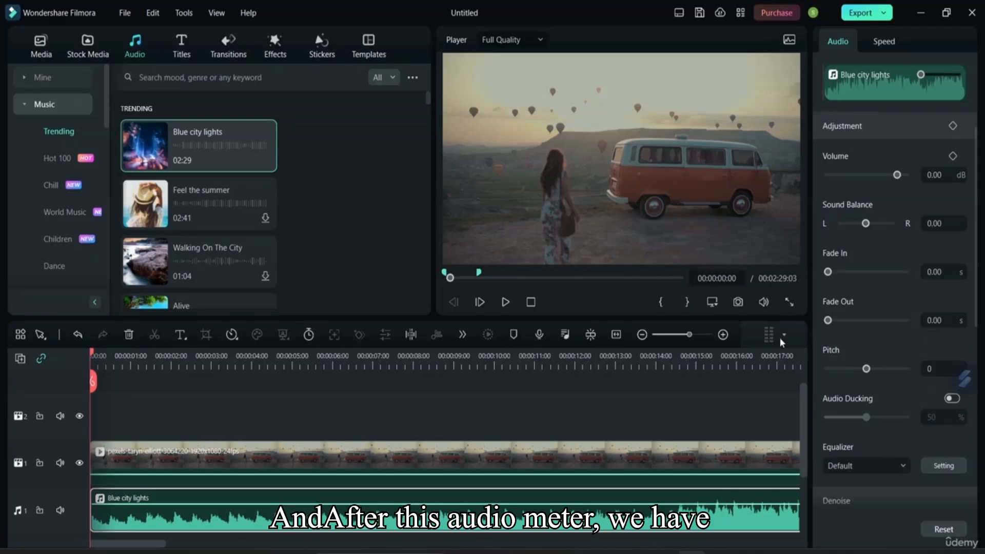
Fit the whole project in the timeline and restore the closer timeline zoom.
{"action": "left_click", "coordinate": [617, 334]}
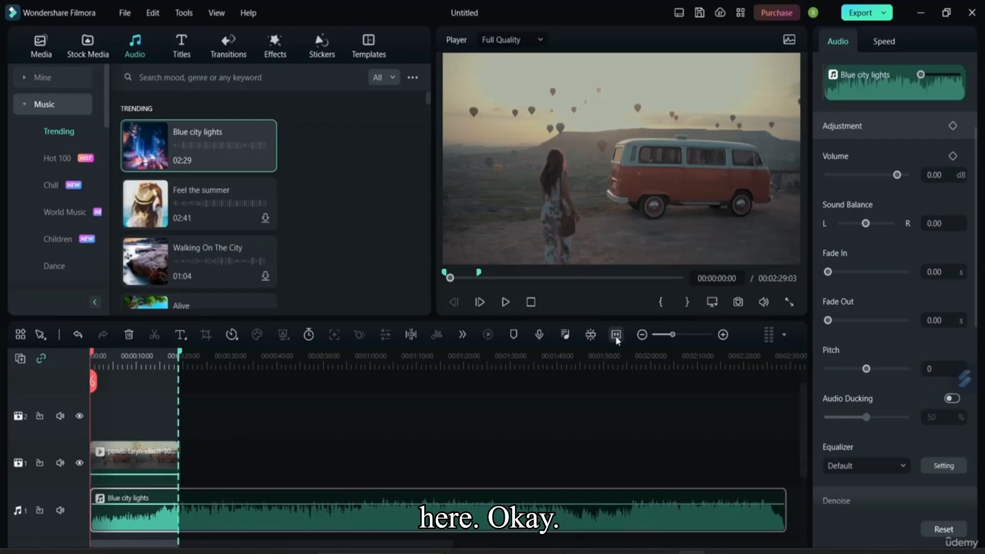
{"action": "left_click", "coordinate": [172, 424]}
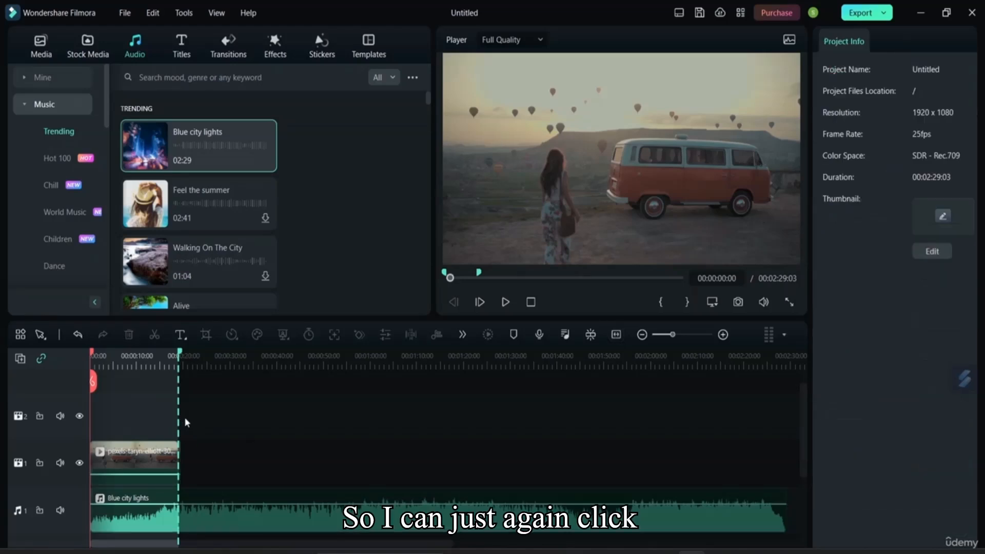
{"action": "left_click", "coordinate": [617, 335]}
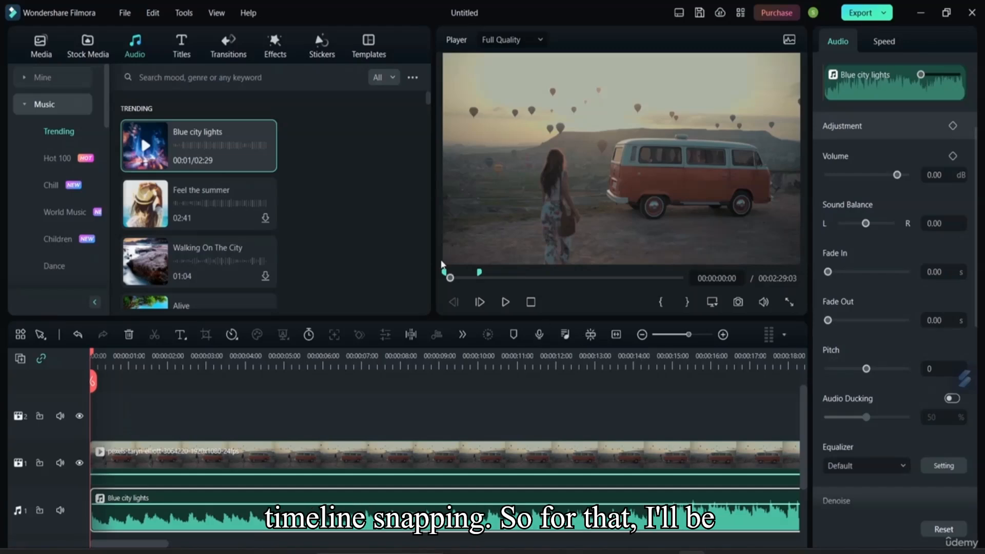
Place the download (1) image on video track 2 at the start and shrink it to about 22% in the frame's upper-right corner.
{"action": "left_click", "coordinate": [41, 46]}
{"action": "mouse_move", "coordinate": [269, 162]}
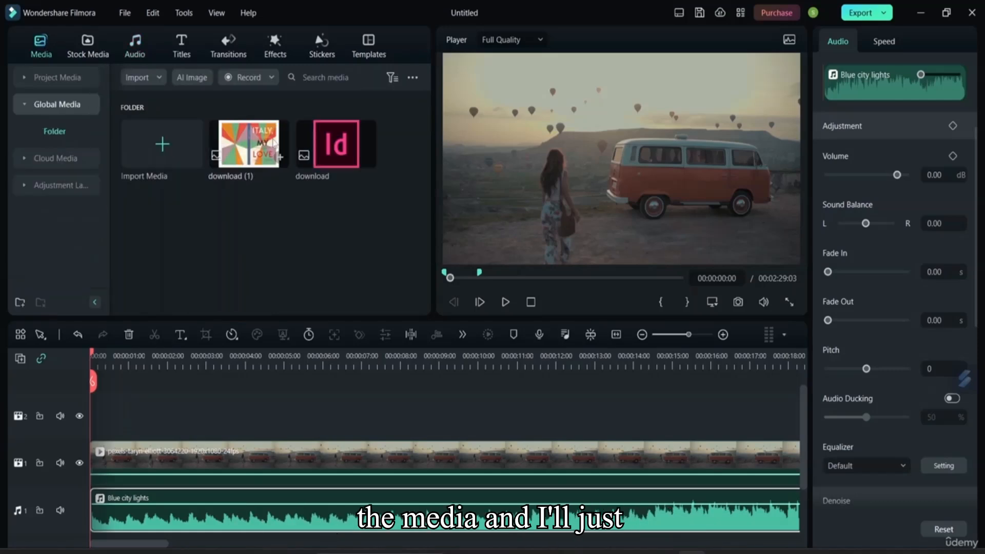
{"action": "left_click", "coordinate": [264, 164]}
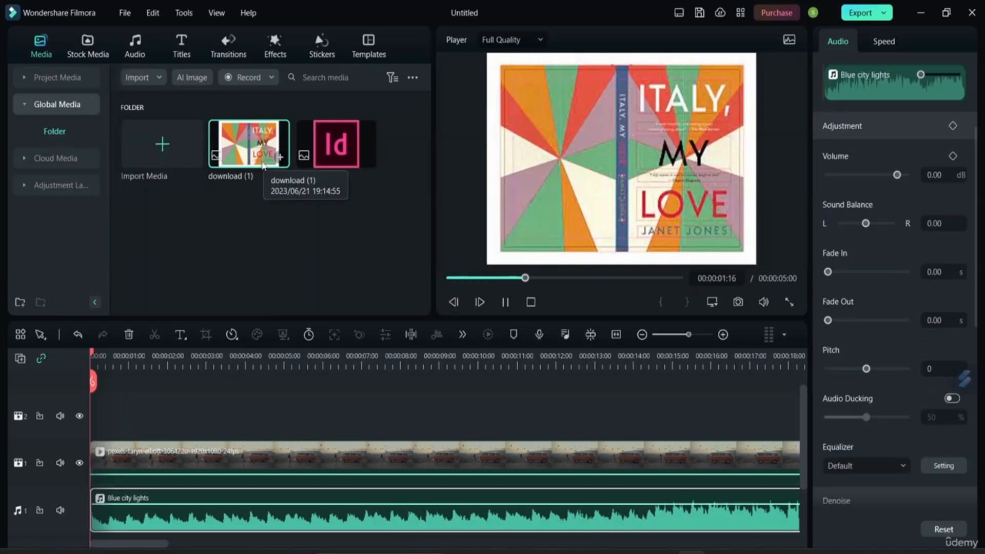
{"action": "left_click_drag", "start_coordinate": [249, 146], "coordinate": [100, 429]}
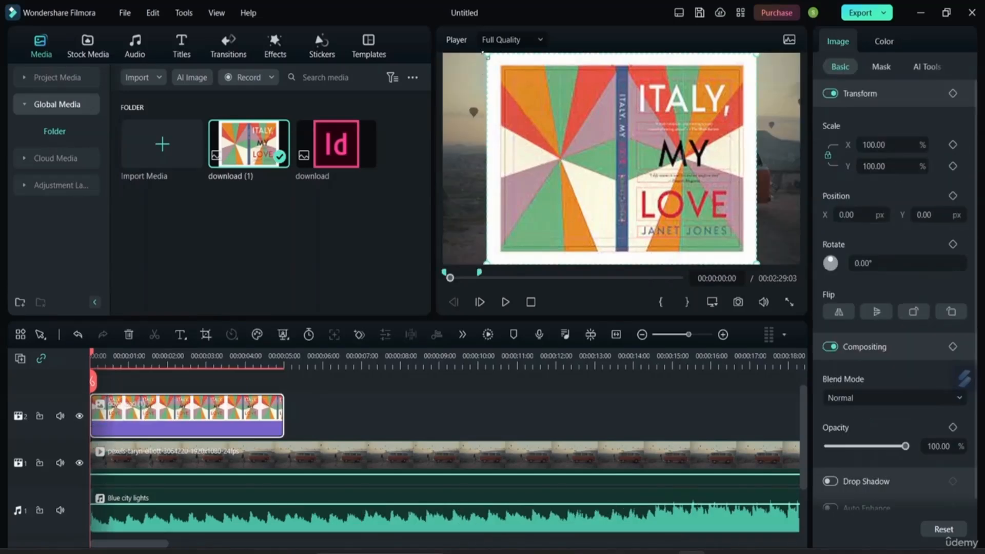
{"action": "left_click_drag", "start_coordinate": [486, 55], "coordinate": [776, 74]}
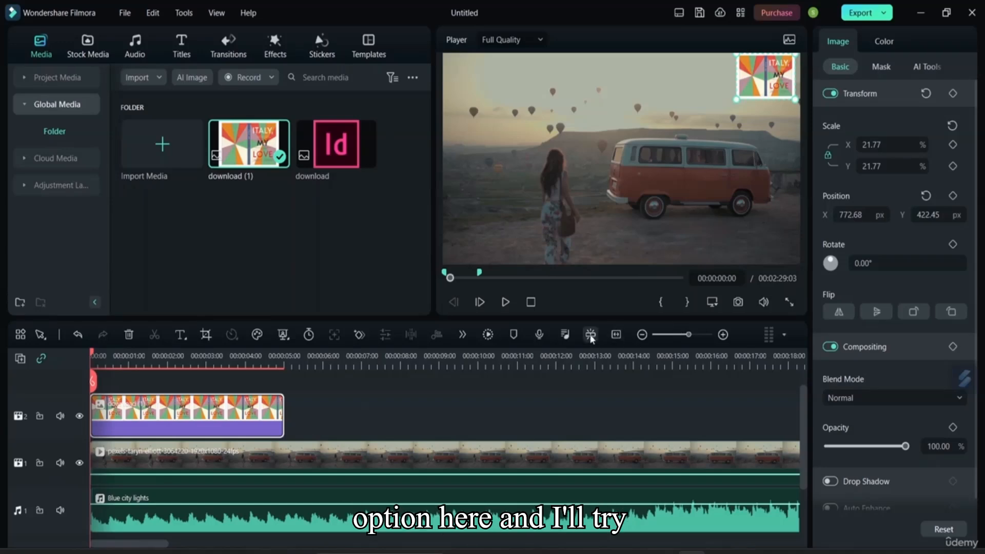
Place the download image on video track 2 at about 6 seconds and try repositioning it to compare timeline snapping.
{"action": "left_click_drag", "start_coordinate": [336, 146], "coordinate": [394, 416]}
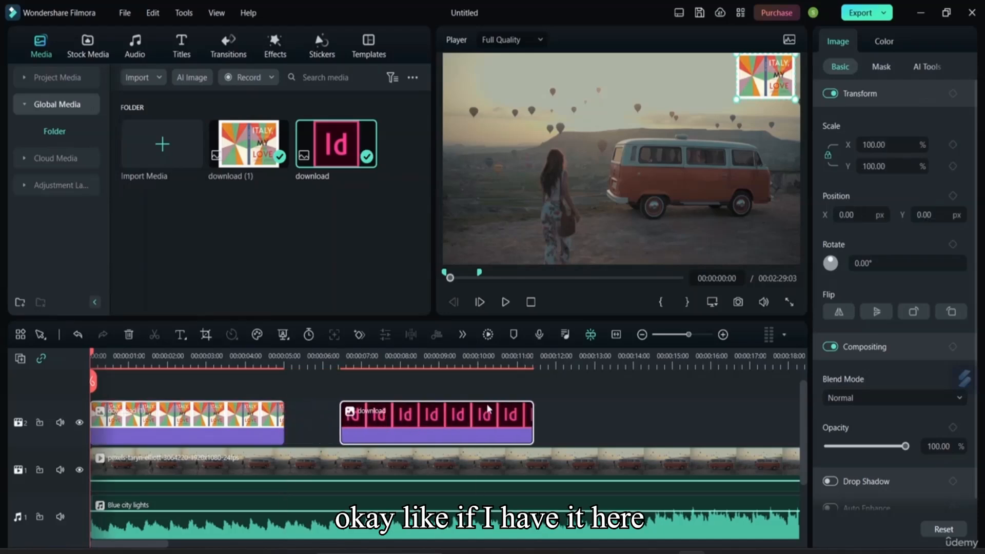
{"action": "left_click", "coordinate": [590, 335]}
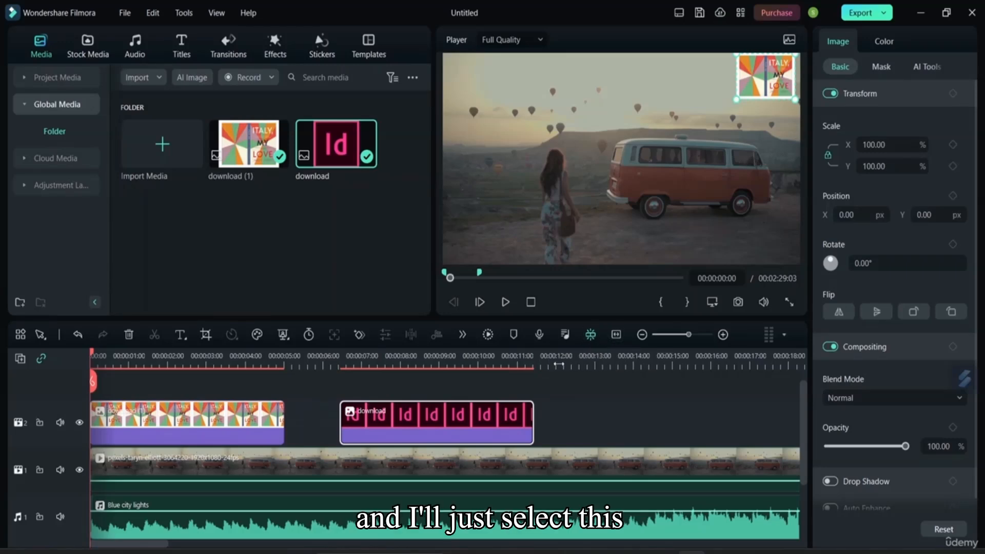
{"action": "left_click_drag", "start_coordinate": [447, 425], "coordinate": [394, 430]}
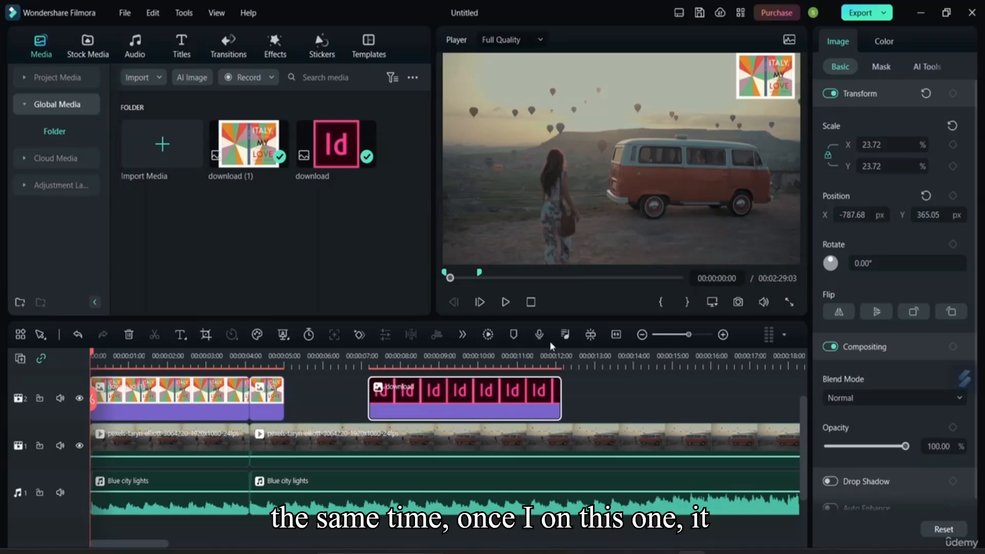
Move the download image clip to about 6 seconds with timeline snapping on, and to about 10 seconds with snapping off.
{"action": "left_click", "coordinate": [587, 339]}
{"action": "left_click_drag", "start_coordinate": [471, 403], "coordinate": [416, 400]}
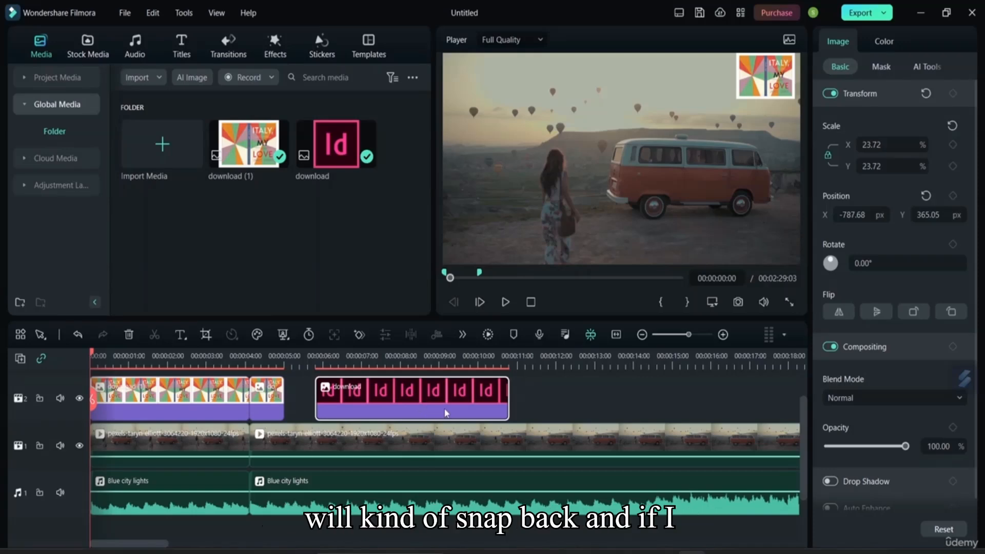
{"action": "left_click", "coordinate": [594, 342]}
{"action": "left_click_drag", "start_coordinate": [446, 402], "coordinate": [585, 410]}
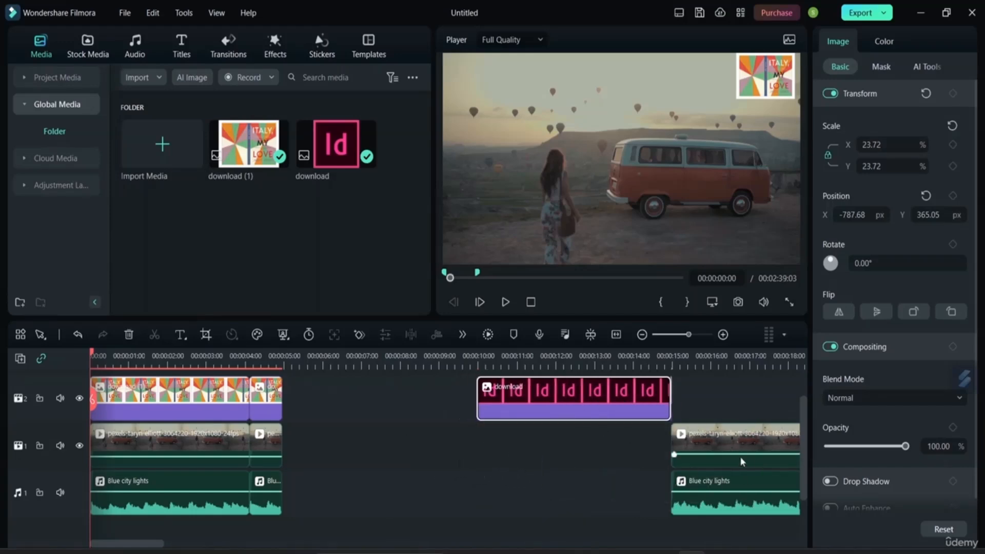
Move the displaced video, download image and music clips back to about 5 seconds, directly behind the preceding clips.
{"action": "left_click_drag", "start_coordinate": [741, 457], "coordinate": [326, 425]}
{"action": "left_click_drag", "start_coordinate": [537, 404], "coordinate": [340, 404]}
{"action": "left_click_drag", "start_coordinate": [686, 477], "coordinate": [332, 450]}
Remove the empty gap after the download image and cut the short second piece of the download (1) image from video track 2.
{"action": "left_click", "coordinate": [619, 400]}
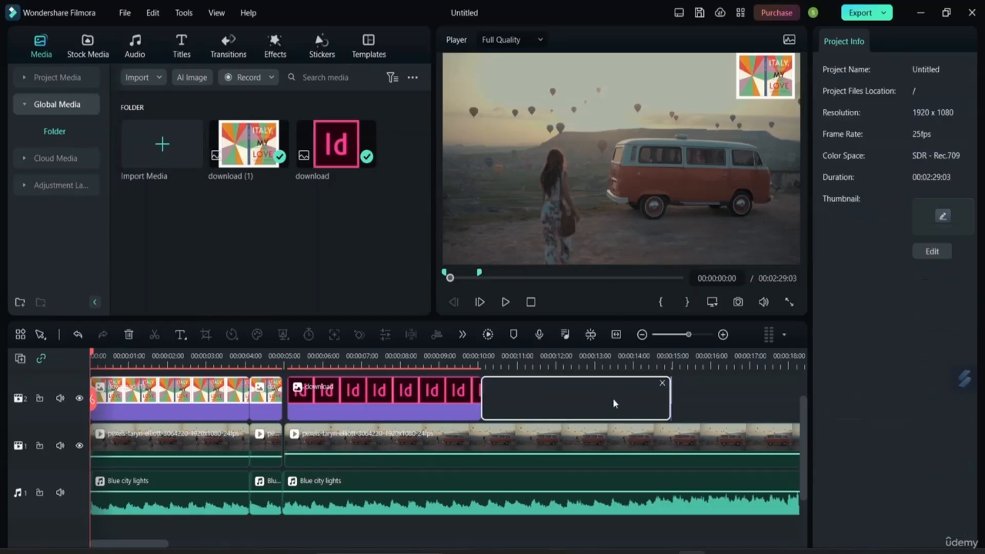
{"action": "left_click", "coordinate": [662, 384]}
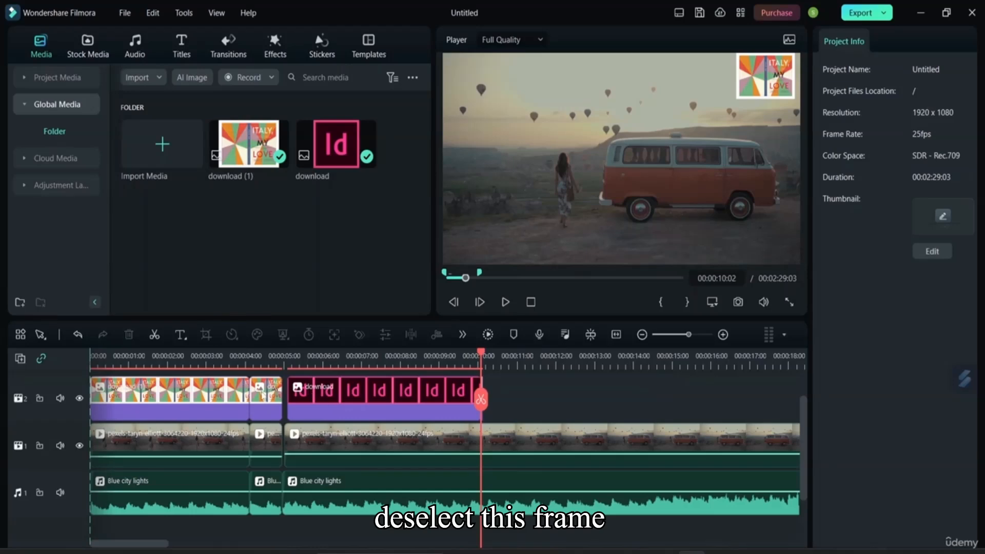
{"action": "right_click", "coordinate": [276, 397]}
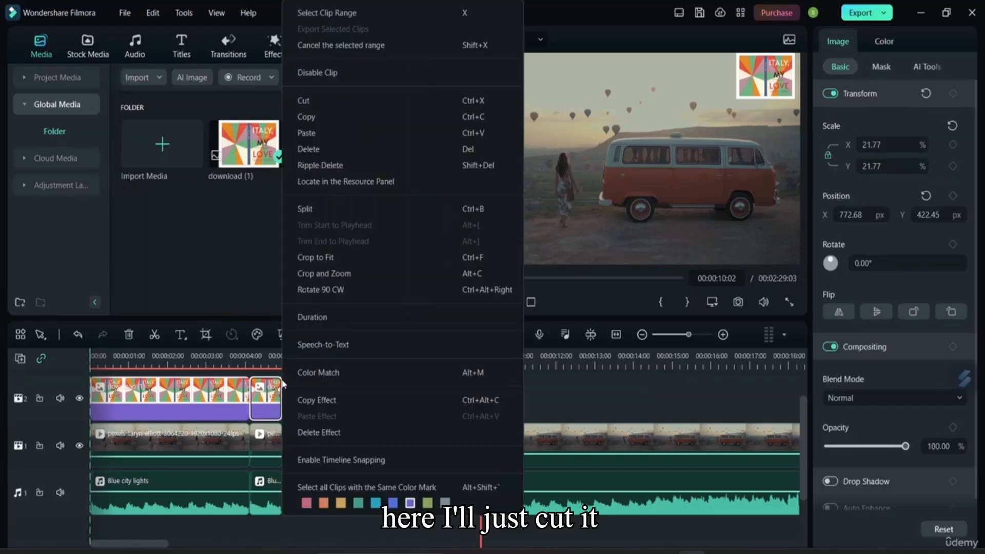
{"action": "left_click", "coordinate": [356, 99]}
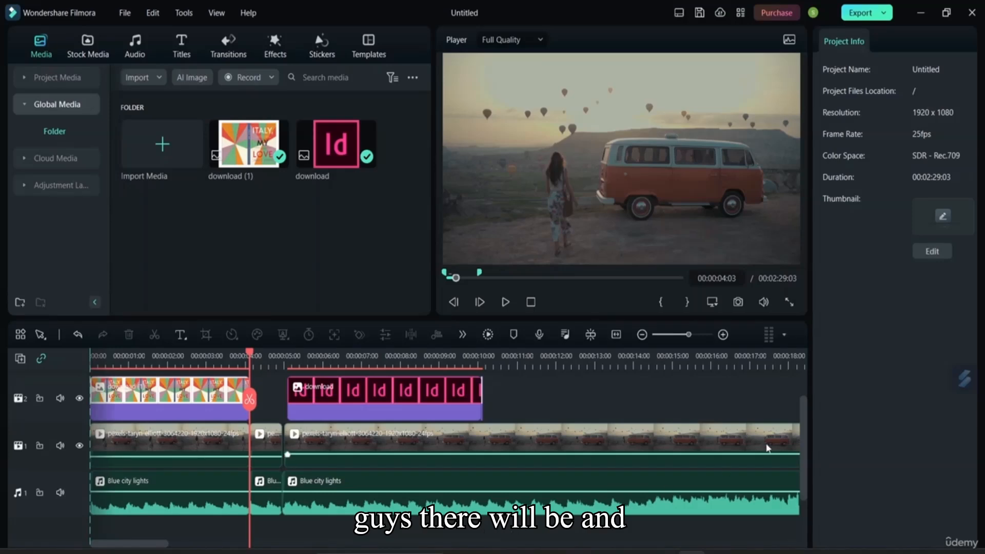
Show the audio meter again and play the edited project to check its audio levels.
{"action": "left_click", "coordinate": [782, 334]}
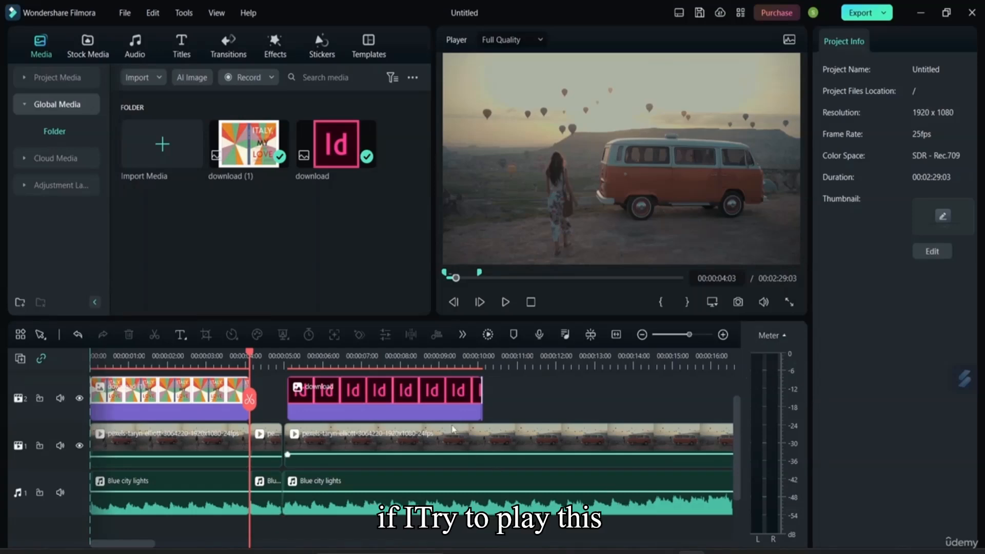
{"action": "left_click", "coordinate": [506, 303]}
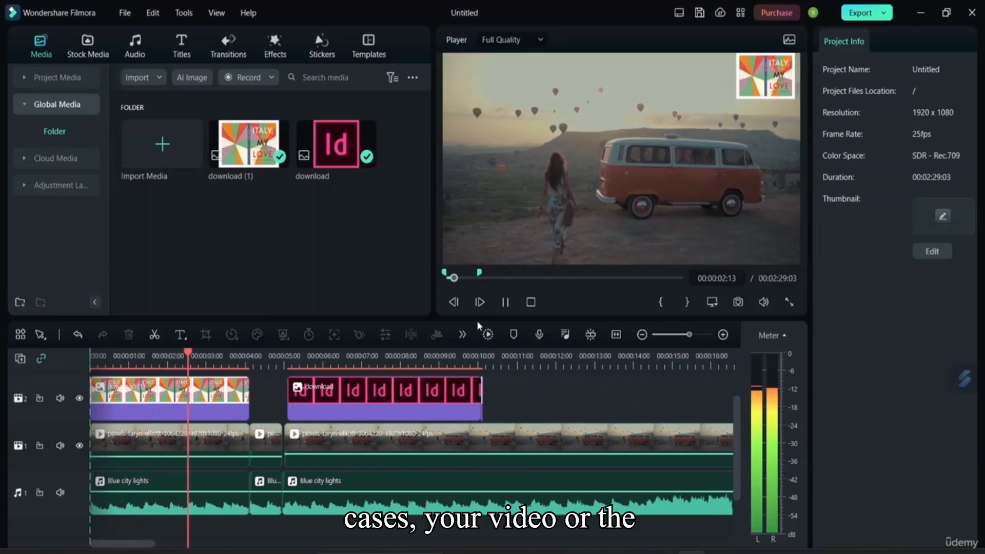
Pause the playback and cut the download (1) and download image clips from video track 2.
{"action": "left_click", "coordinate": [502, 303]}
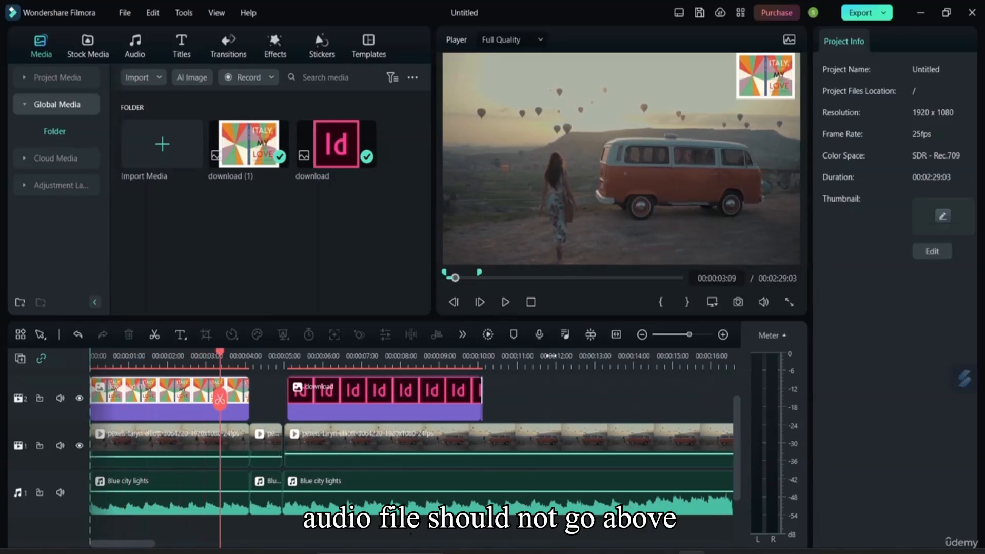
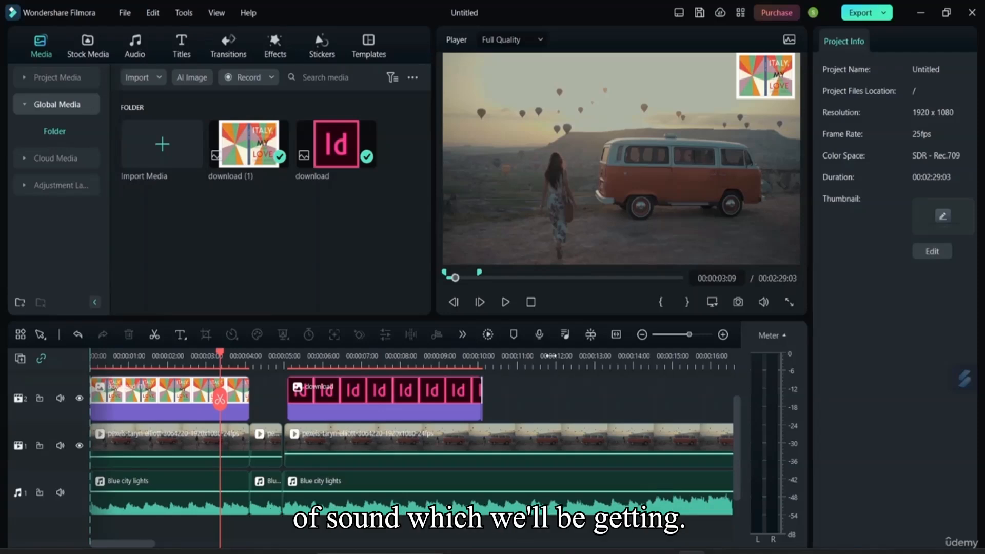
{"action": "left_click", "coordinate": [190, 401]}
{"action": "right_click", "coordinate": [176, 411]}
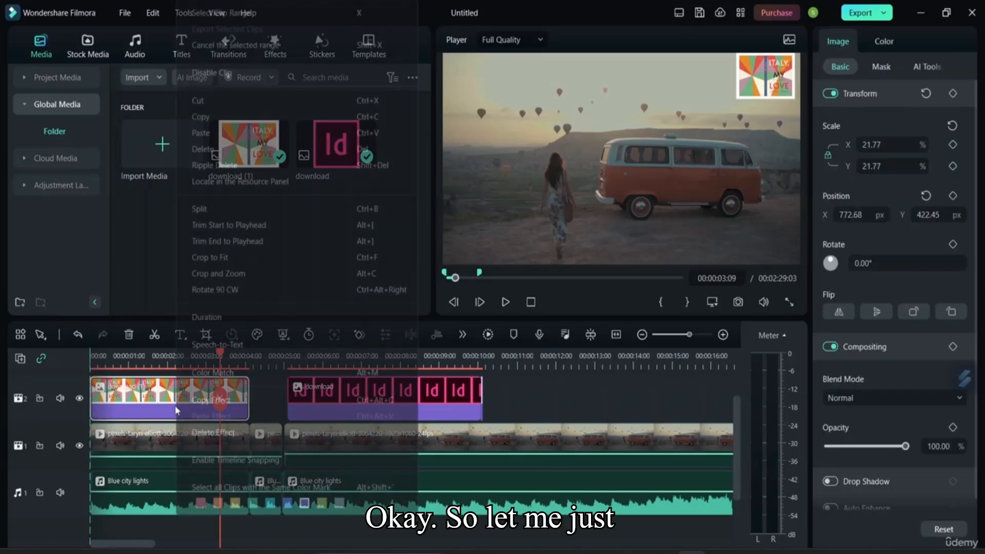
{"action": "left_click", "coordinate": [241, 99]}
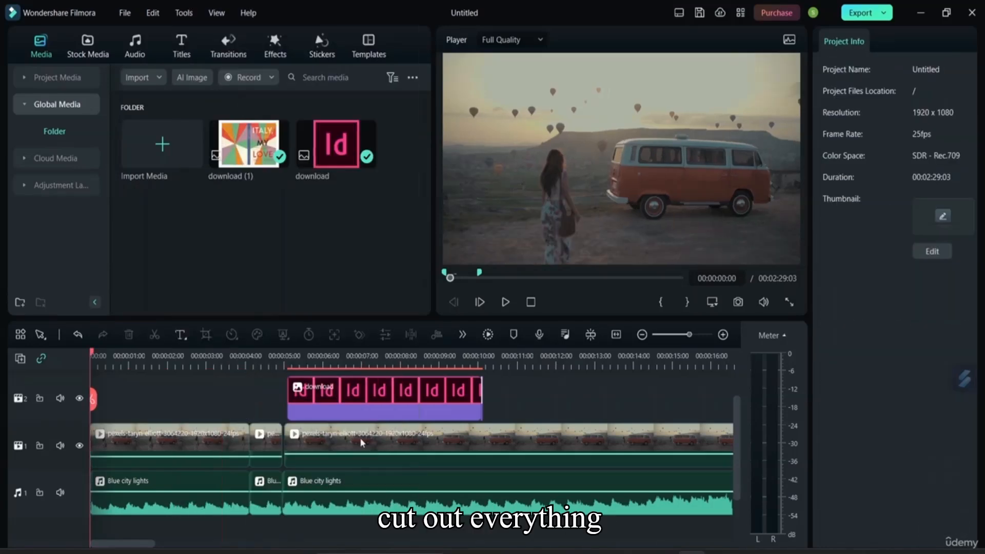
{"action": "left_click", "coordinate": [361, 403]}
{"action": "right_click", "coordinate": [362, 398]}
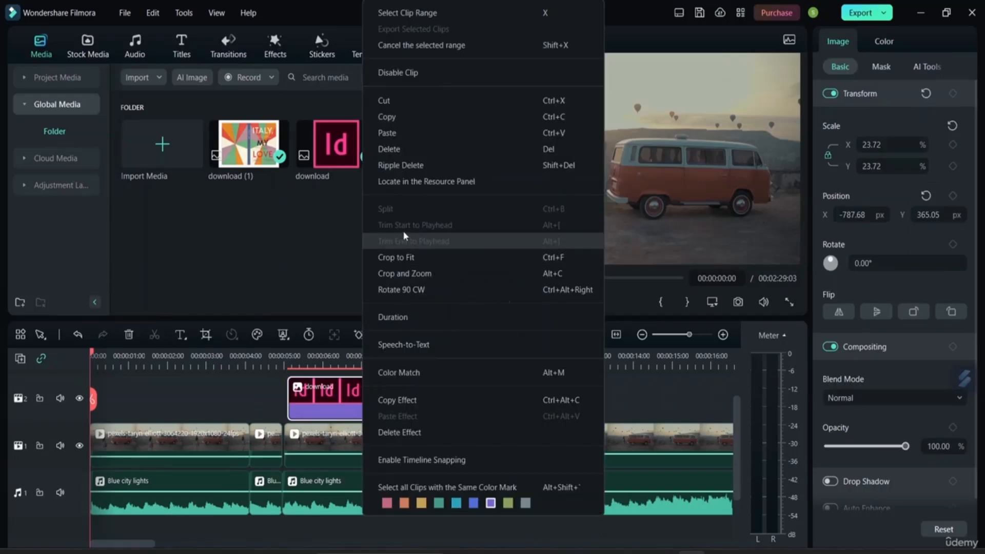
{"action": "left_click", "coordinate": [427, 101]}
Cut the three van video clips from video track 1.
{"action": "left_click", "coordinate": [200, 442]}
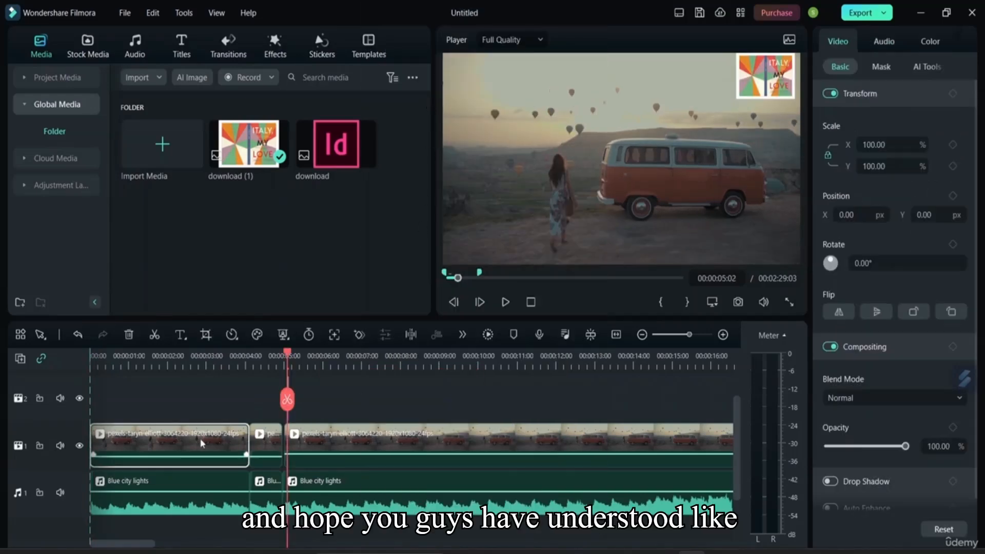
{"action": "right_click", "coordinate": [200, 441]}
{"action": "left_click", "coordinate": [329, 103]}
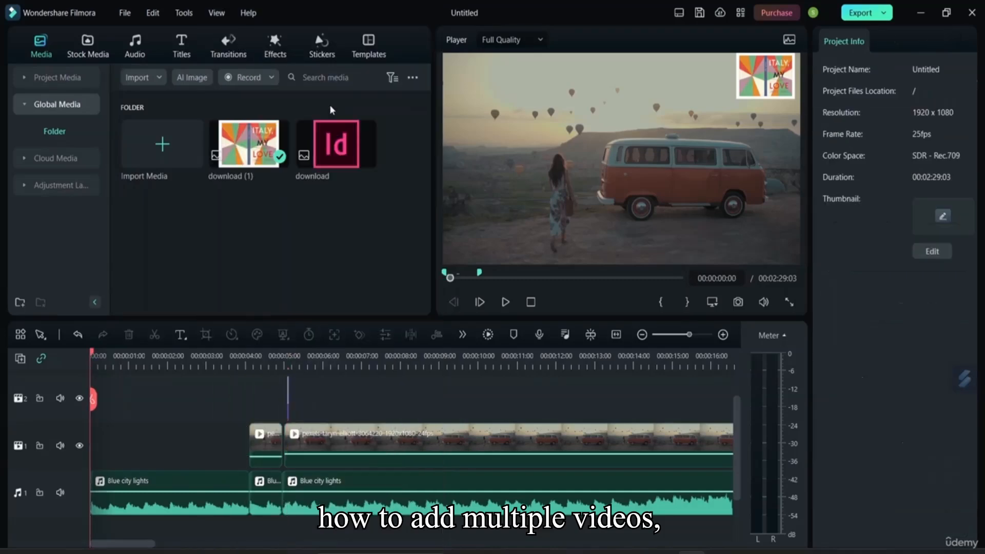
{"action": "left_click", "coordinate": [269, 444]}
{"action": "right_click", "coordinate": [274, 437]}
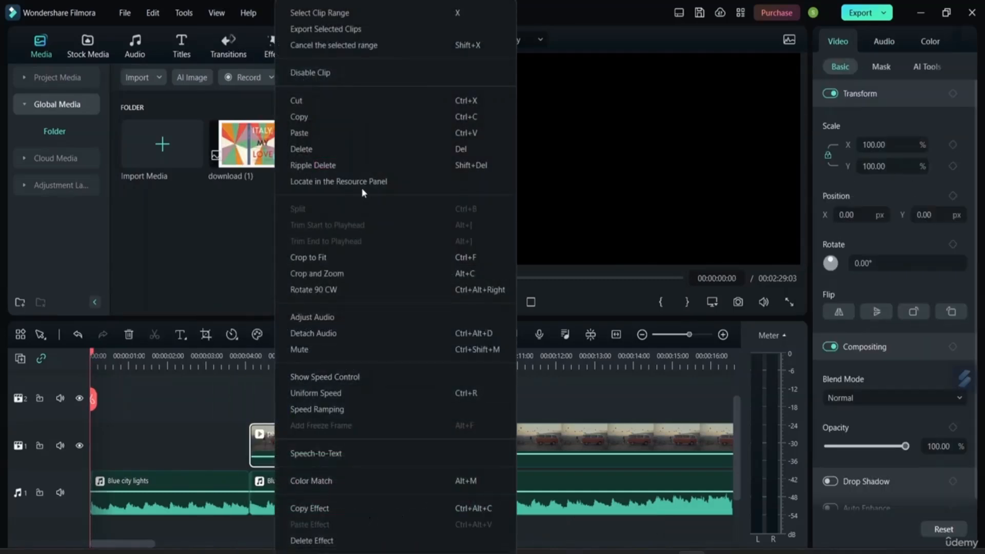
{"action": "left_click", "coordinate": [386, 102]}
{"action": "left_click", "coordinate": [375, 440]}
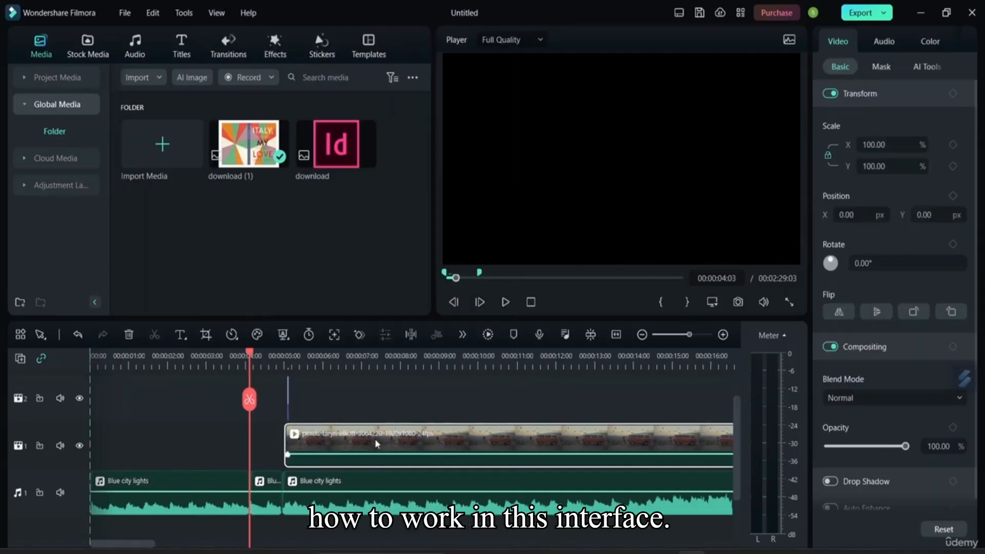
{"action": "right_click", "coordinate": [376, 444]}
{"action": "left_click", "coordinate": [426, 99]}
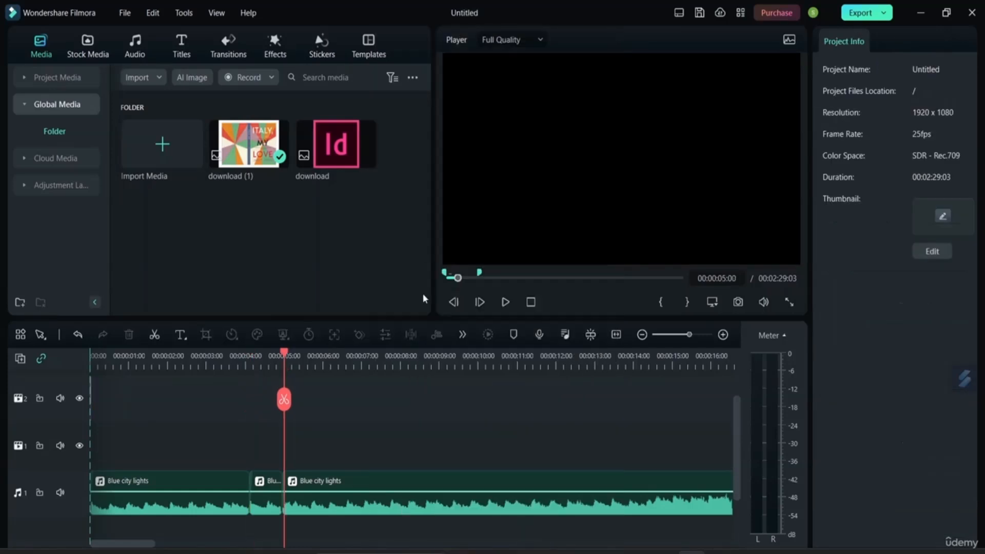
Remove all three Blue city lights music clips from audio track 1.
{"action": "left_click", "coordinate": [328, 492]}
{"action": "right_click", "coordinate": [338, 478]}
{"action": "left_click", "coordinate": [427, 131]}
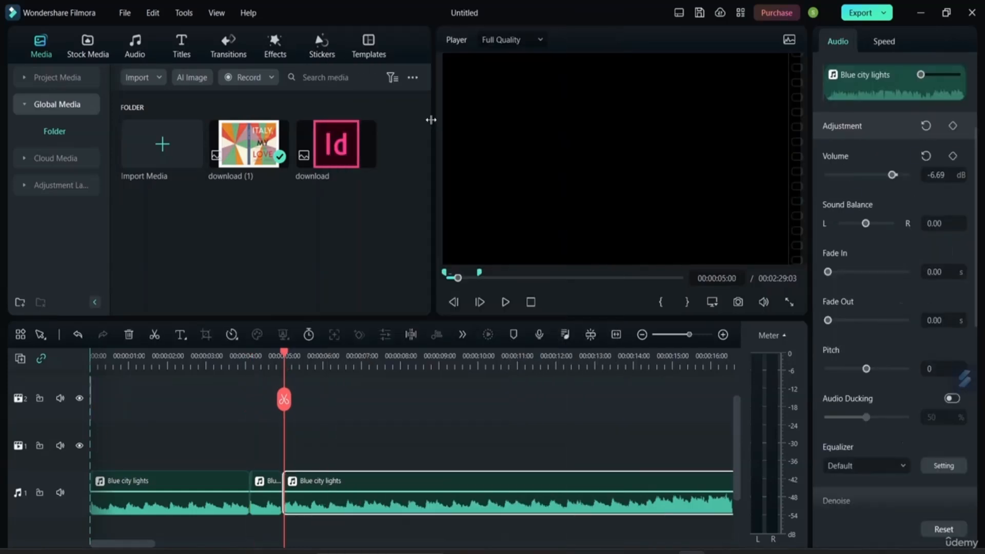
{"action": "key", "text": "Delete"}
{"action": "right_click", "coordinate": [264, 491]}
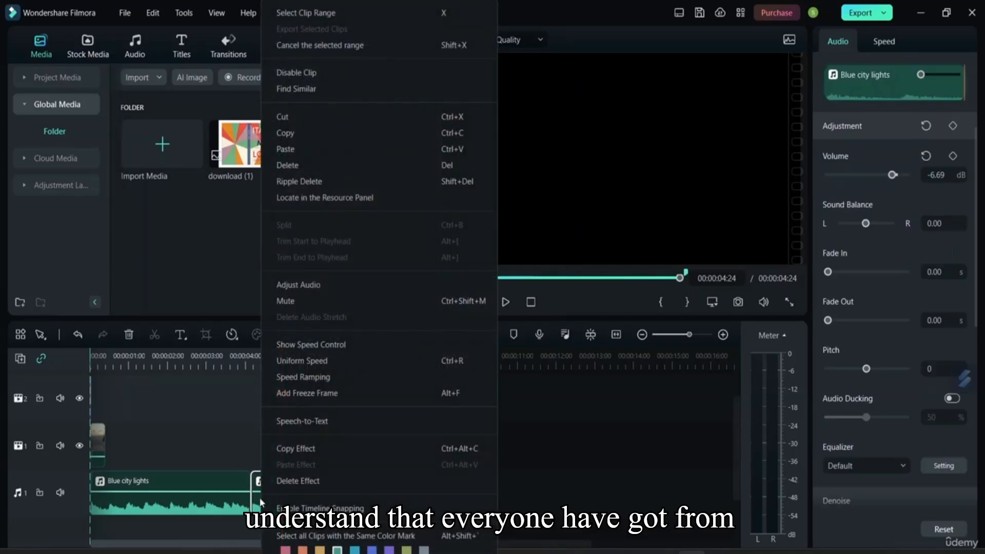
{"action": "left_click", "coordinate": [320, 116]}
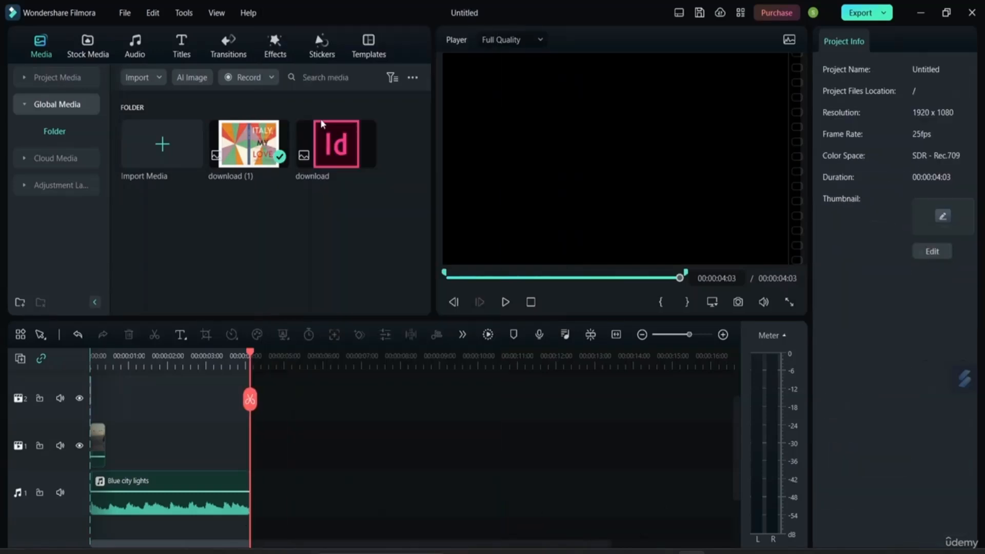
{"action": "left_click", "coordinate": [187, 490]}
{"action": "right_click", "coordinate": [190, 473]}
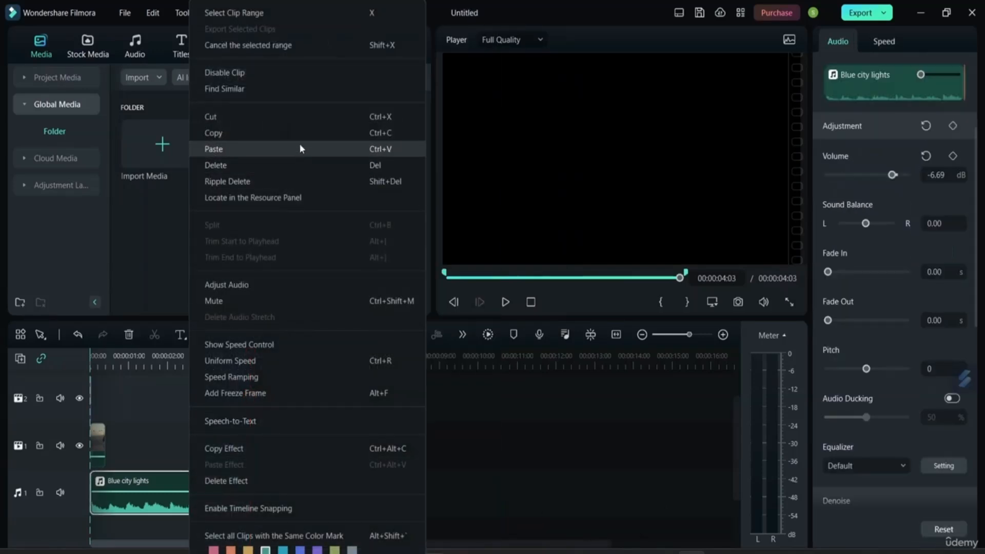
{"action": "left_click", "coordinate": [309, 122]}
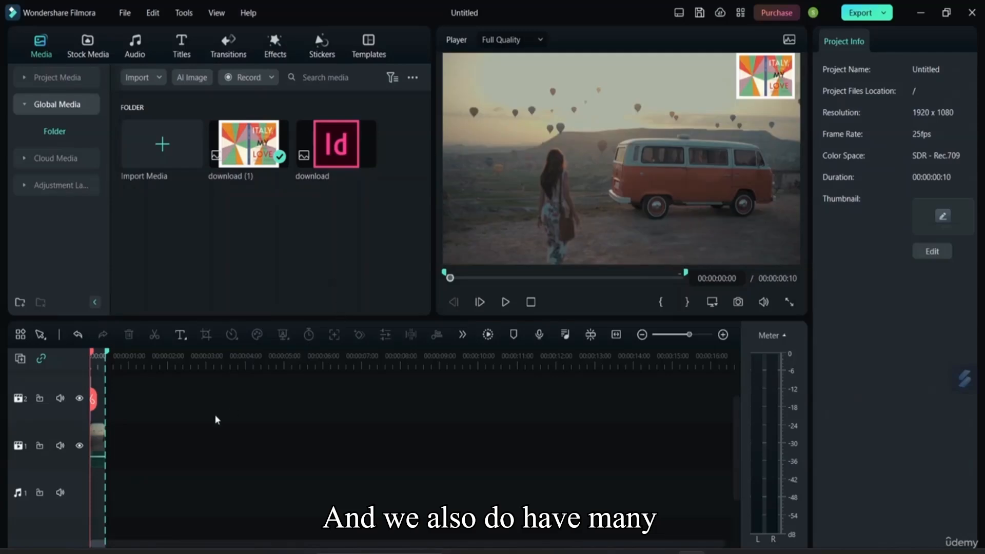
Cut the leftover short video clip at the start of video track 1.
{"action": "left_click", "coordinate": [98, 436]}
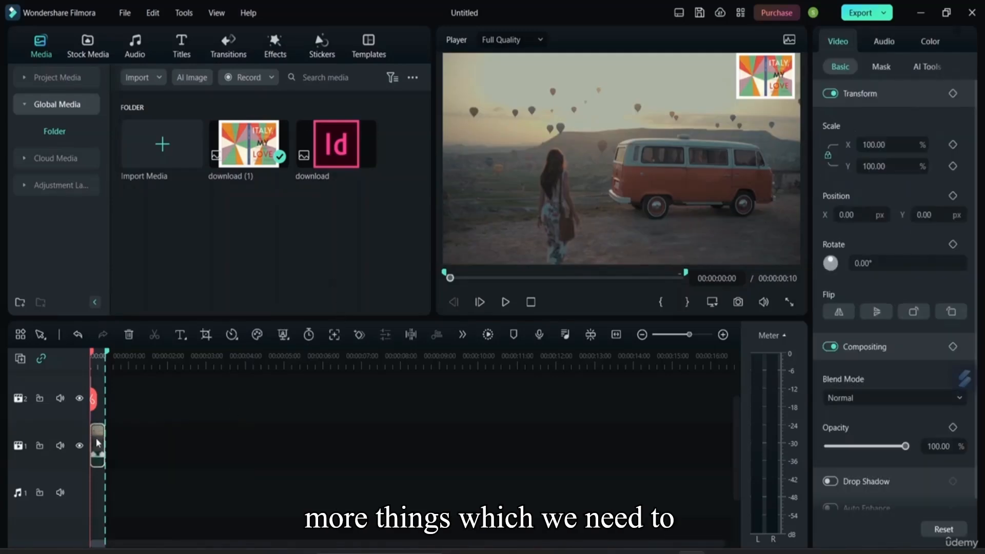
{"action": "right_click", "coordinate": [98, 438]}
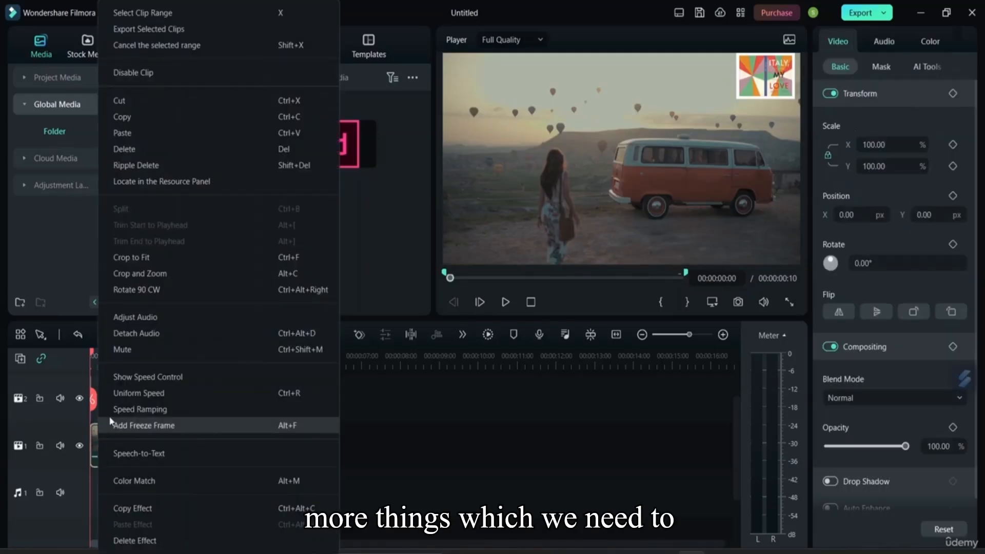
{"action": "left_click", "coordinate": [241, 103]}
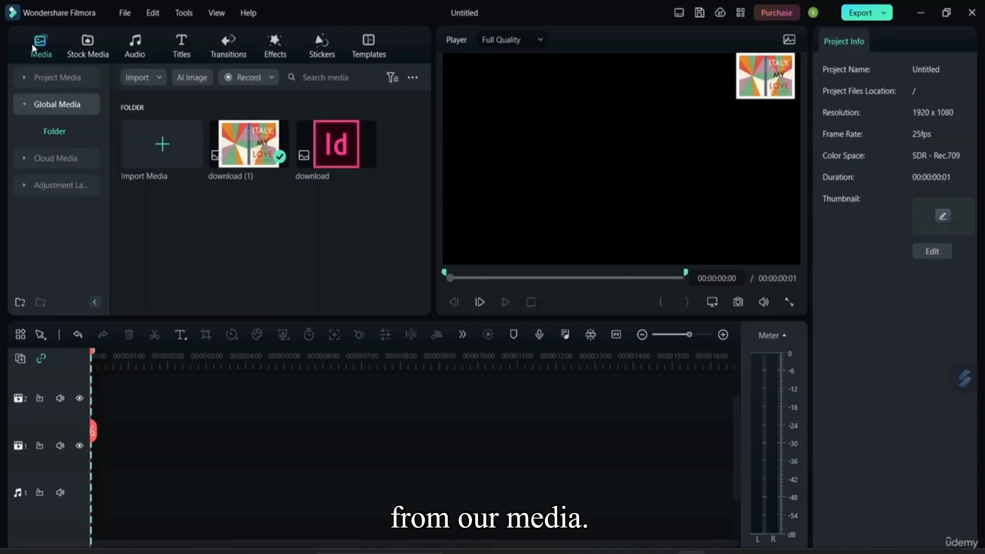
Browse the Pexels stock videos, preview the seal on the beach and add it to the start of video track 1.
{"action": "left_click", "coordinate": [68, 75]}
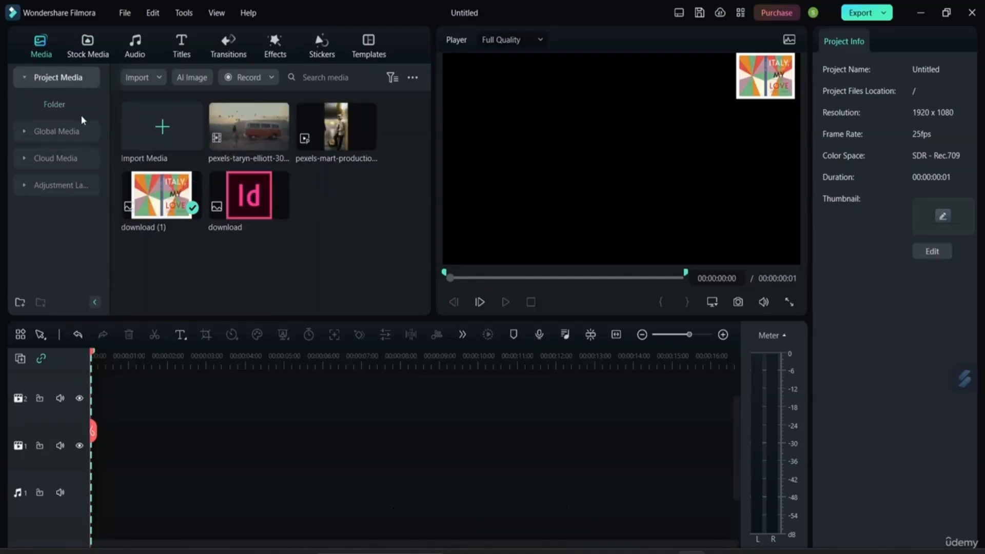
{"action": "left_click", "coordinate": [88, 46]}
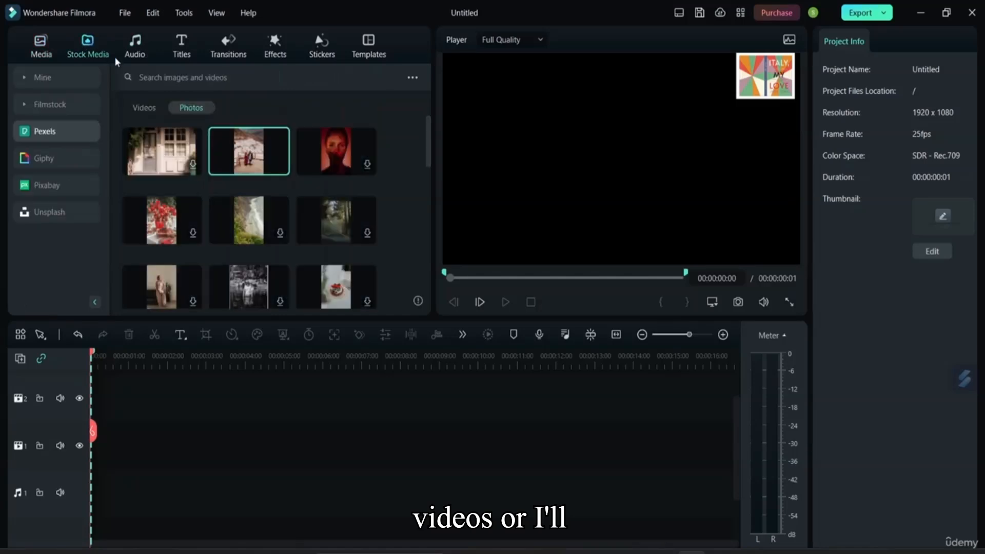
{"action": "scroll", "coordinate": [313, 207], "scroll_direction": "down", "scroll_amount": 3}
{"action": "scroll", "coordinate": [244, 209], "scroll_direction": "up", "scroll_amount": 3}
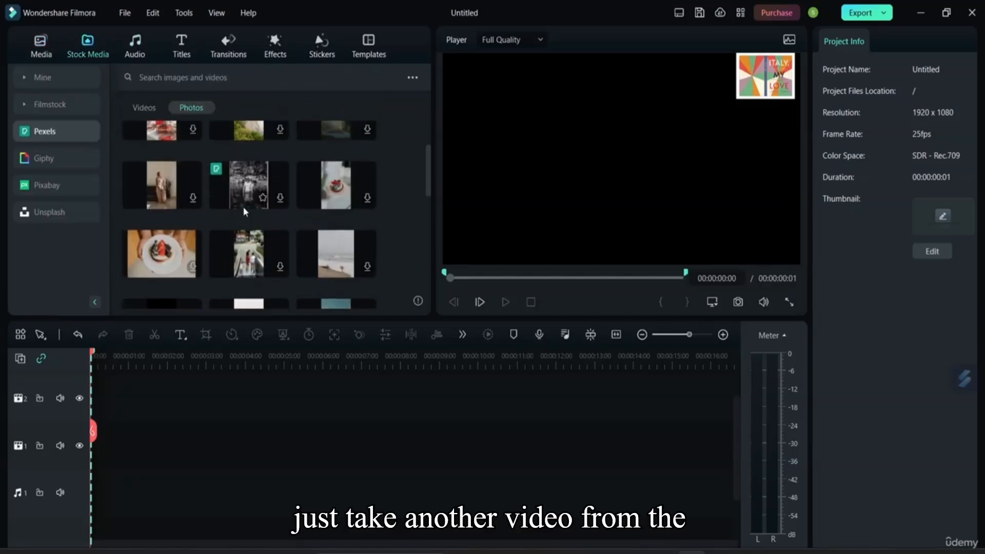
{"action": "left_click", "coordinate": [144, 108]}
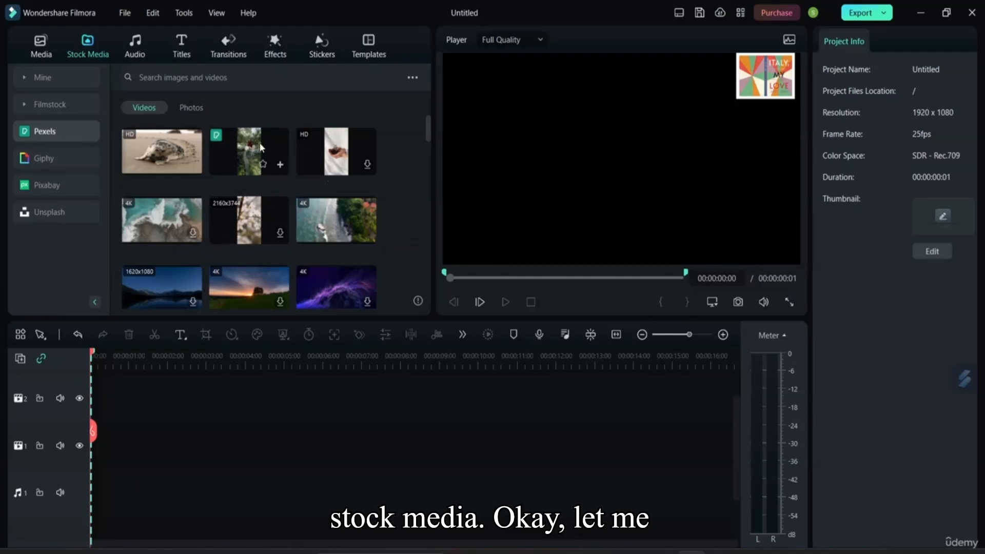
{"action": "left_click", "coordinate": [163, 153]}
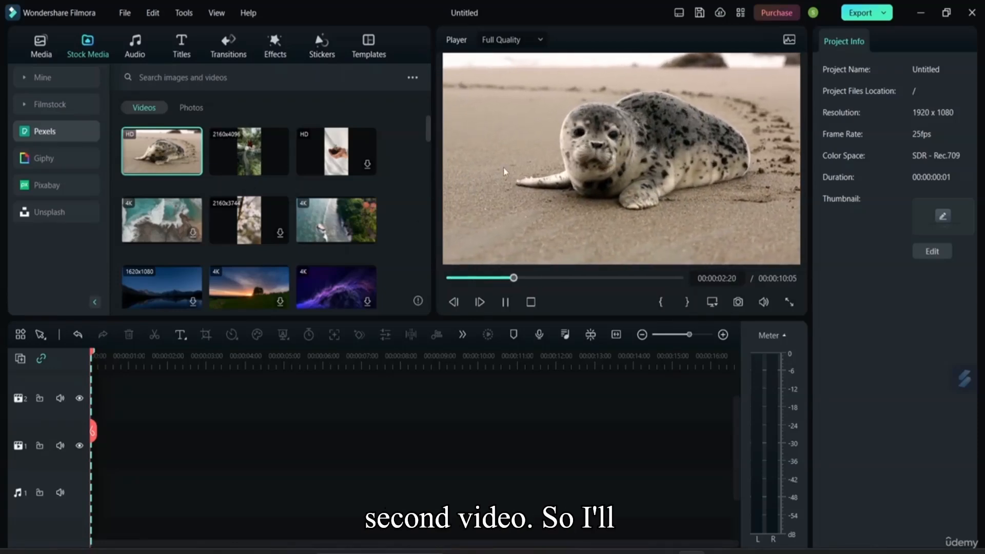
{"action": "left_click_drag", "start_coordinate": [178, 155], "coordinate": [103, 441]}
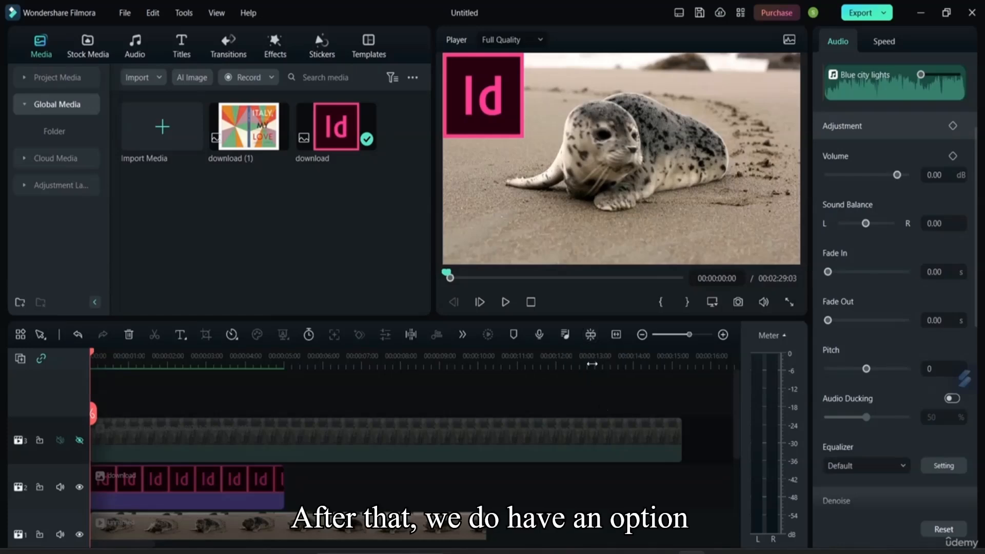
Open the audio mixer to examine its track and master controls, and close it again.
{"action": "left_click", "coordinate": [566, 336]}
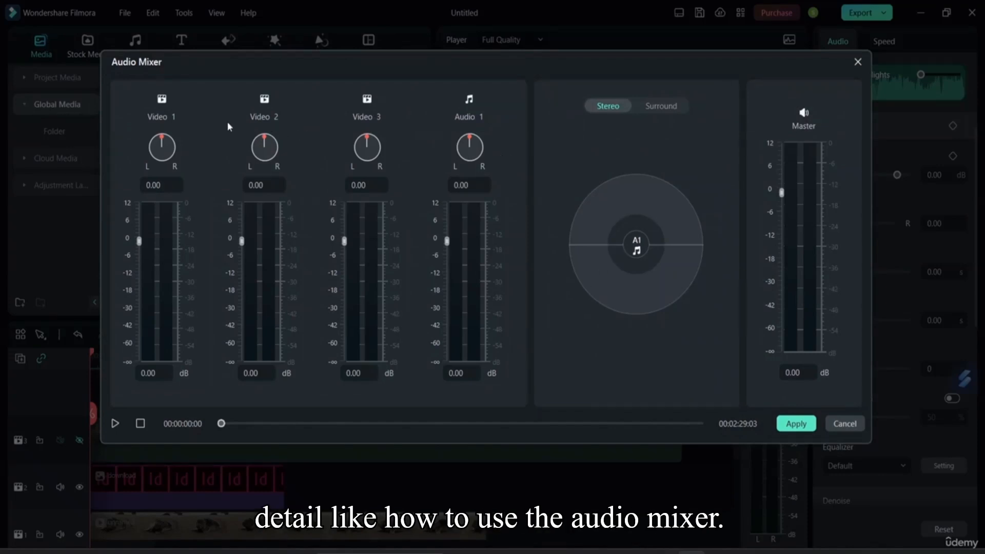
{"action": "left_click", "coordinate": [858, 62]}
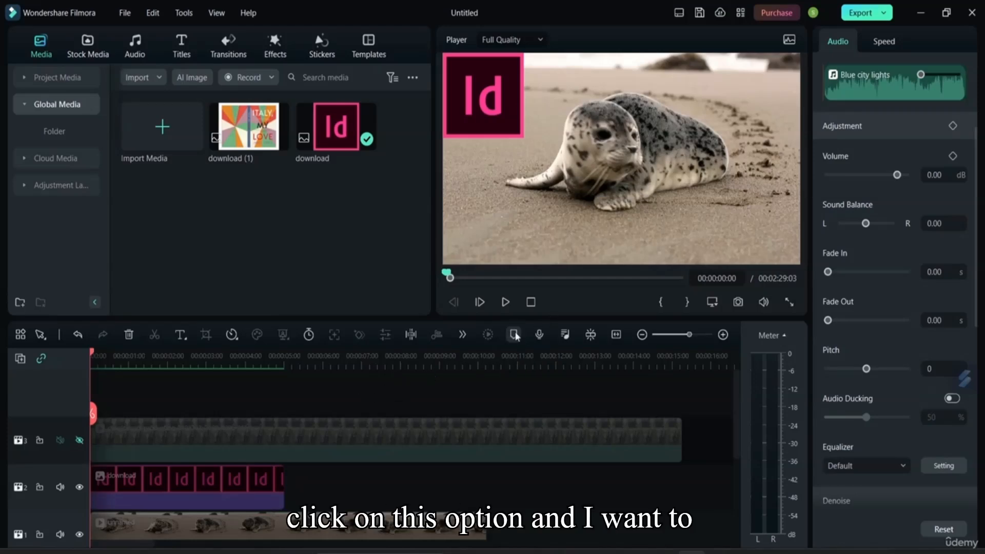
Split the download image on video track 2 at about 00:00:03:15 and add a marker at the start of its second piece.
{"action": "left_click", "coordinate": [254, 437]}
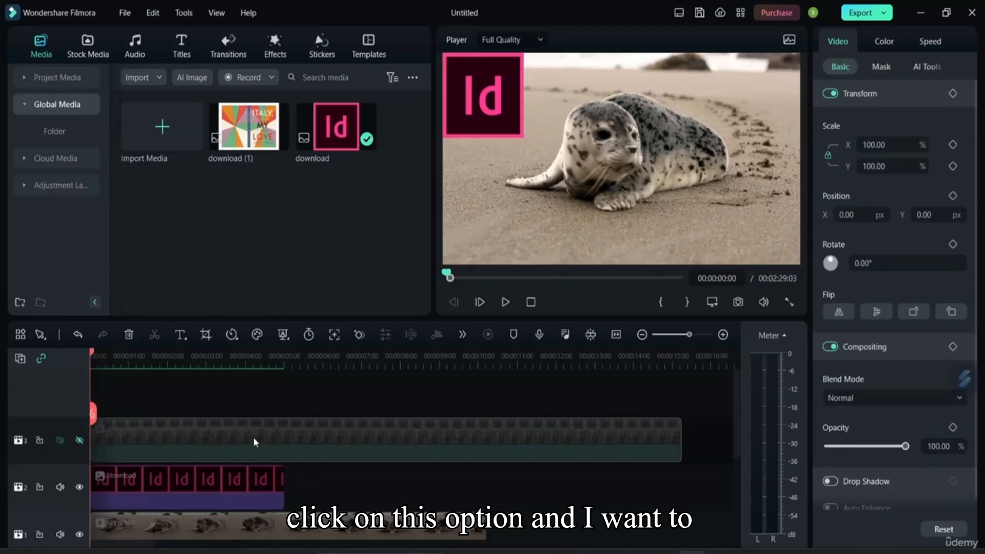
{"action": "left_click_drag", "start_coordinate": [97, 415], "coordinate": [231, 444]}
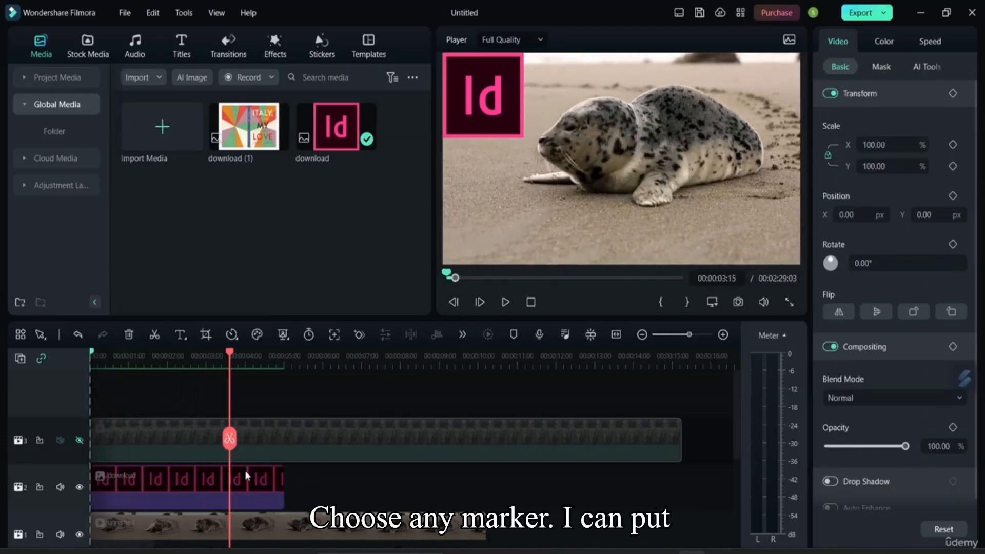
{"action": "left_click", "coordinate": [241, 480]}
{"action": "left_click", "coordinate": [232, 443]}
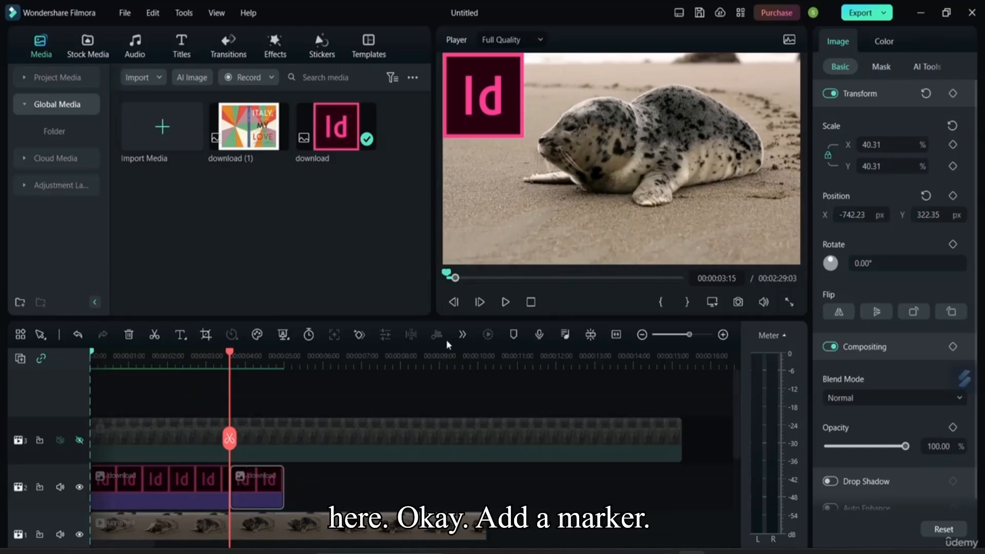
{"action": "left_click", "coordinate": [514, 335]}
Unhide video track 3, reposition its musician video to about X -675, Y -41 px in the frame, and return the playhead to the start.
{"action": "left_click_drag", "start_coordinate": [230, 438], "coordinate": [299, 456]}
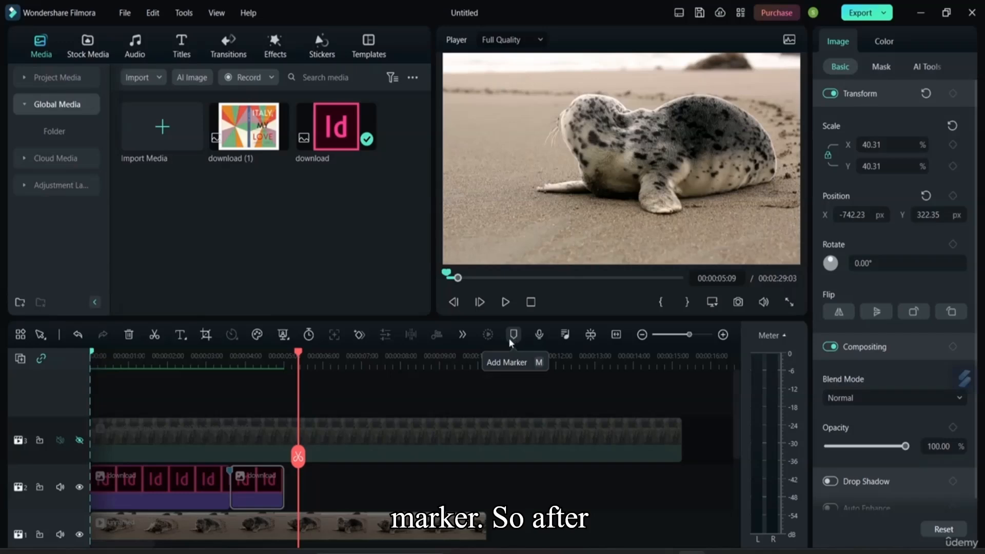
{"action": "scroll", "coordinate": [367, 371], "scroll_direction": "down", "scroll_amount": 1}
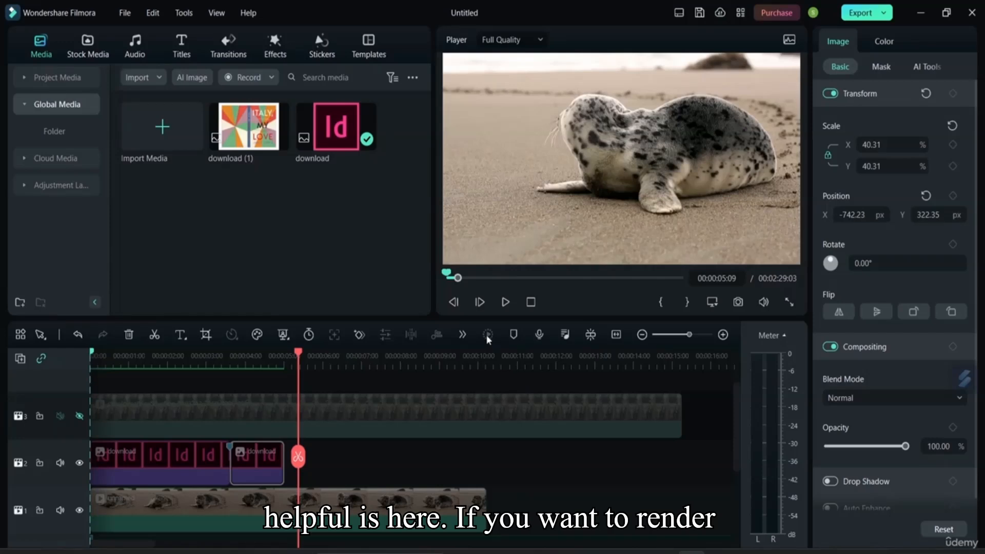
{"action": "left_click", "coordinate": [80, 417]}
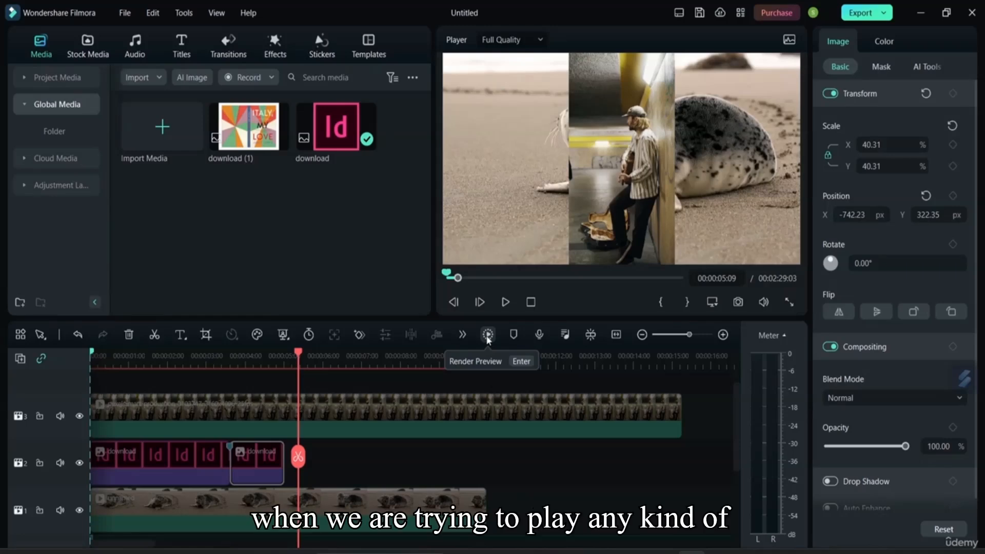
{"action": "left_click", "coordinate": [650, 121]}
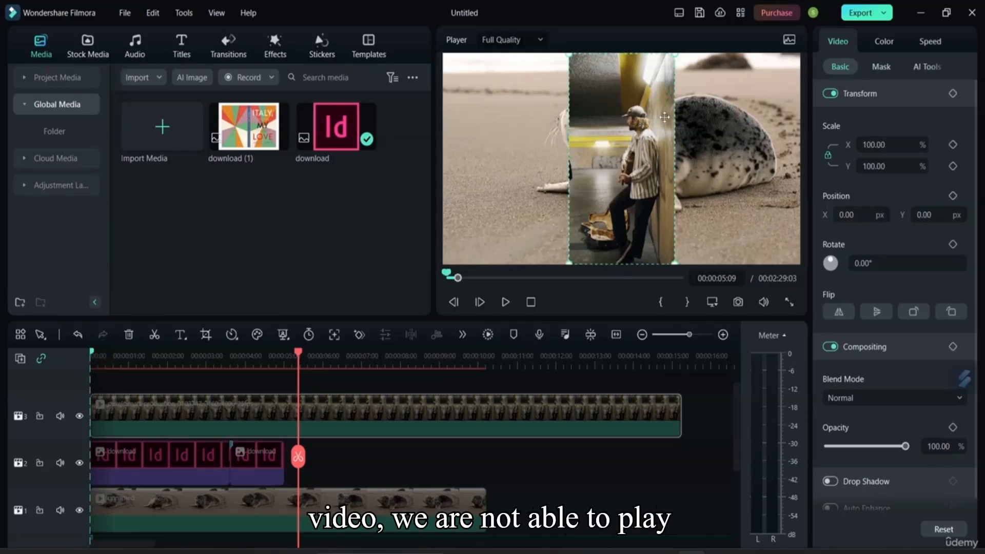
{"action": "left_click_drag", "start_coordinate": [619, 137], "coordinate": [495, 146]}
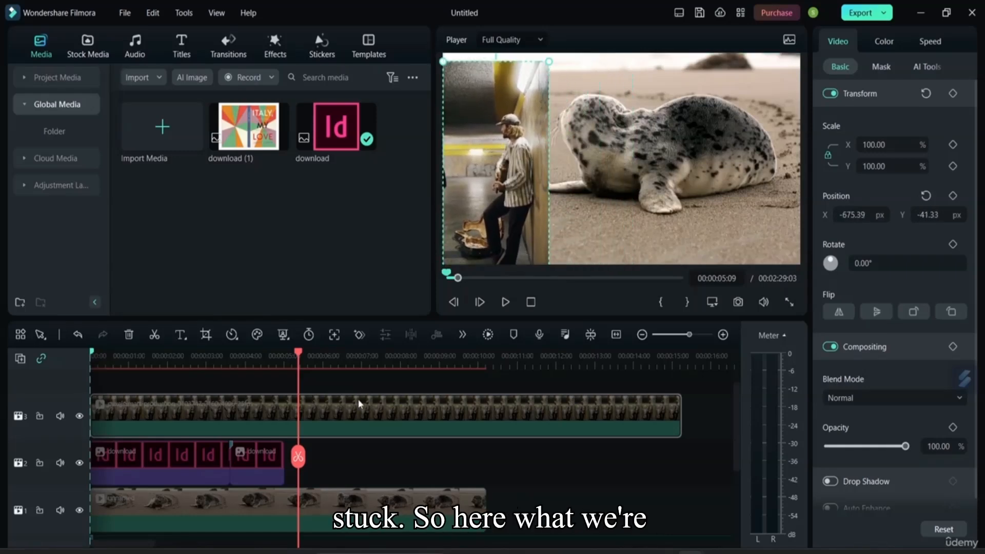
{"action": "left_click_drag", "start_coordinate": [298, 460], "coordinate": [91, 436]}
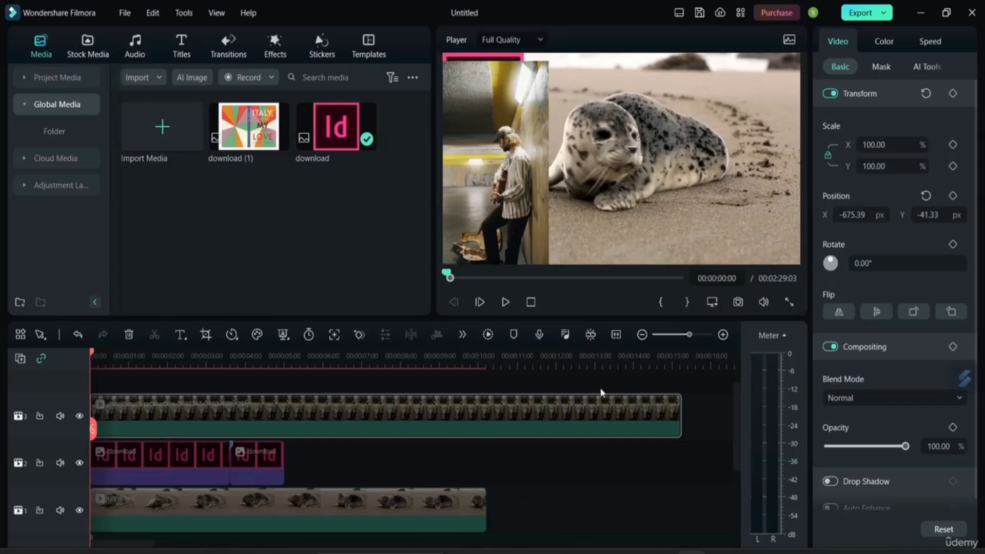
Look through the additional timeline tools, including Speech-to-Text, and hide the audio meter beside the timeline.
{"action": "left_click", "coordinate": [491, 336]}
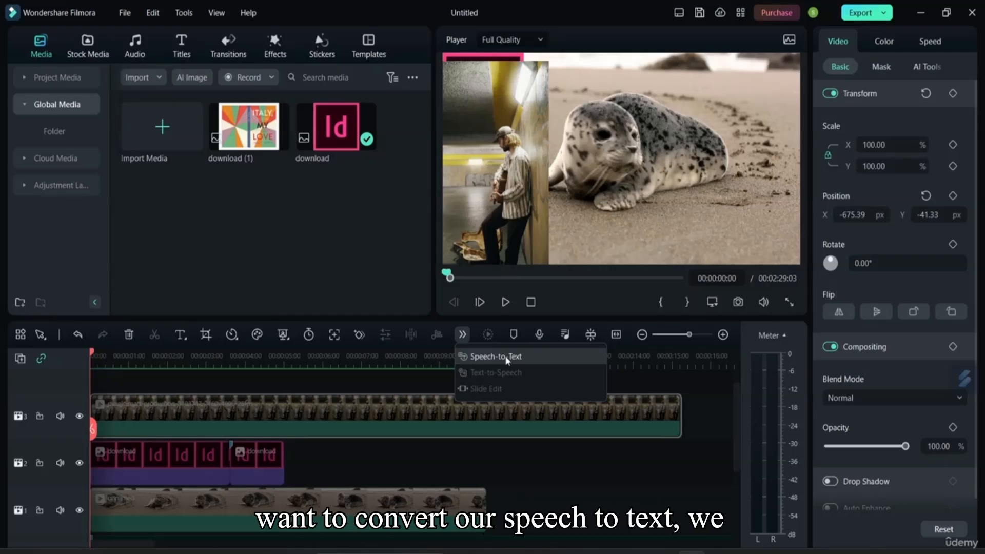
{"action": "left_click", "coordinate": [677, 379]}
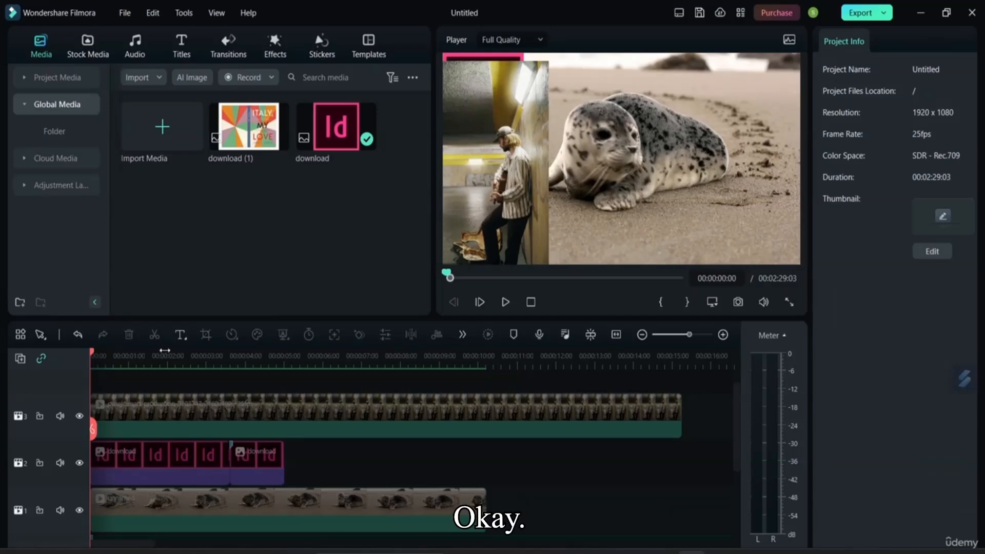
{"action": "left_click", "coordinate": [773, 335]}
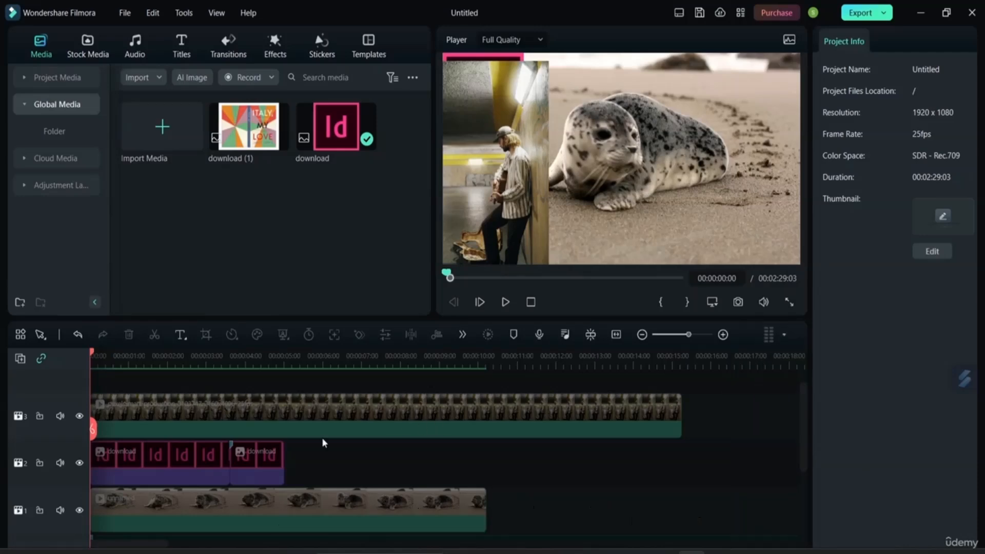
{"action": "scroll", "coordinate": [320, 435], "scroll_direction": "down", "scroll_amount": 3}
{"action": "scroll", "coordinate": [320, 435], "scroll_direction": "up", "scroll_amount": 3}
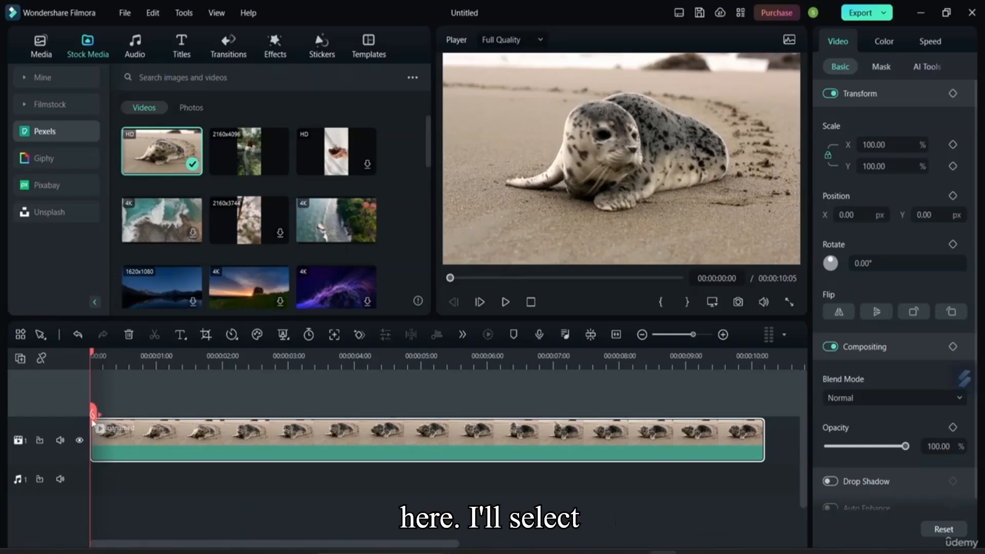
Split the seal clip on video track 1 at 00:00:01:08 and at 00:00:04:19.
{"action": "left_click_drag", "start_coordinate": [93, 422], "coordinate": [178, 440]}
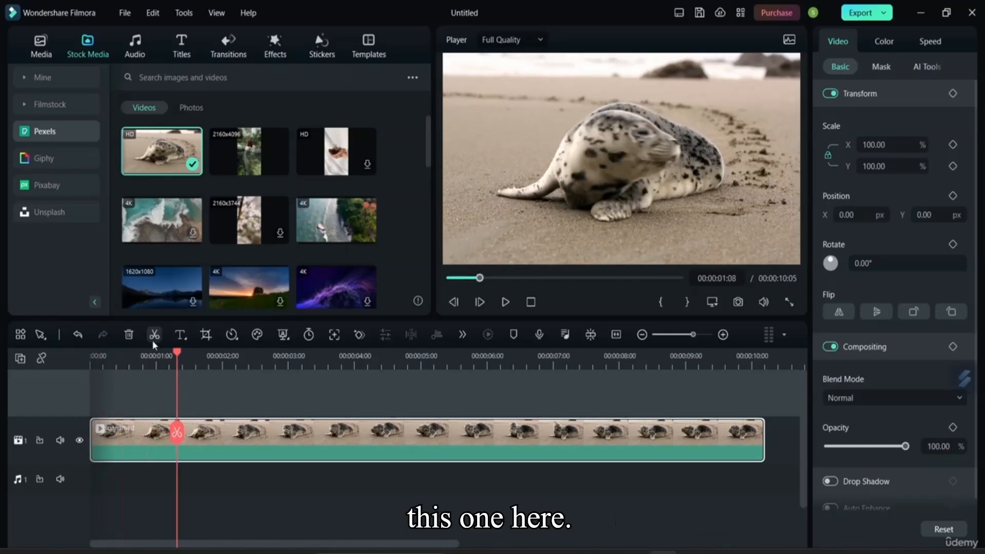
{"action": "left_click", "coordinate": [176, 434]}
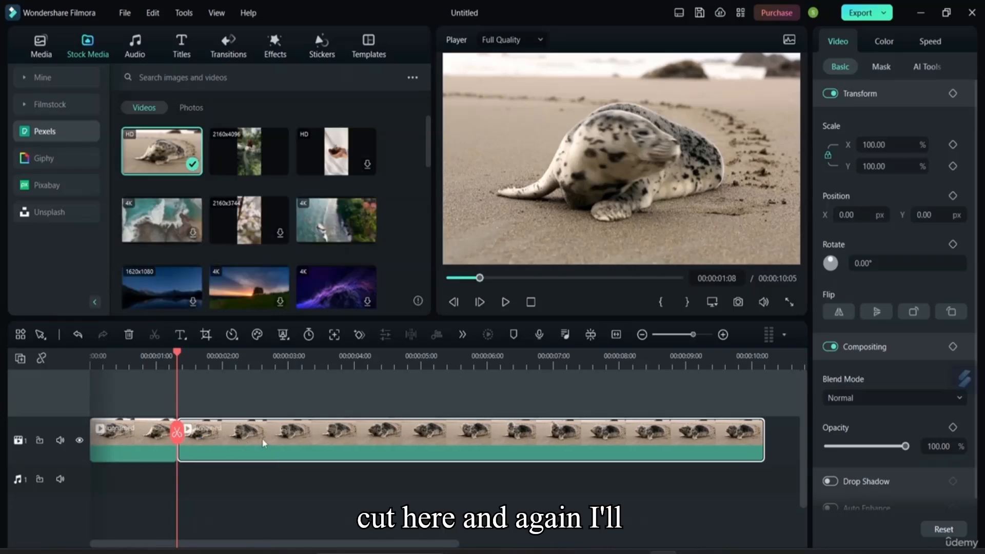
{"action": "left_click_drag", "start_coordinate": [177, 436], "coordinate": [406, 433]}
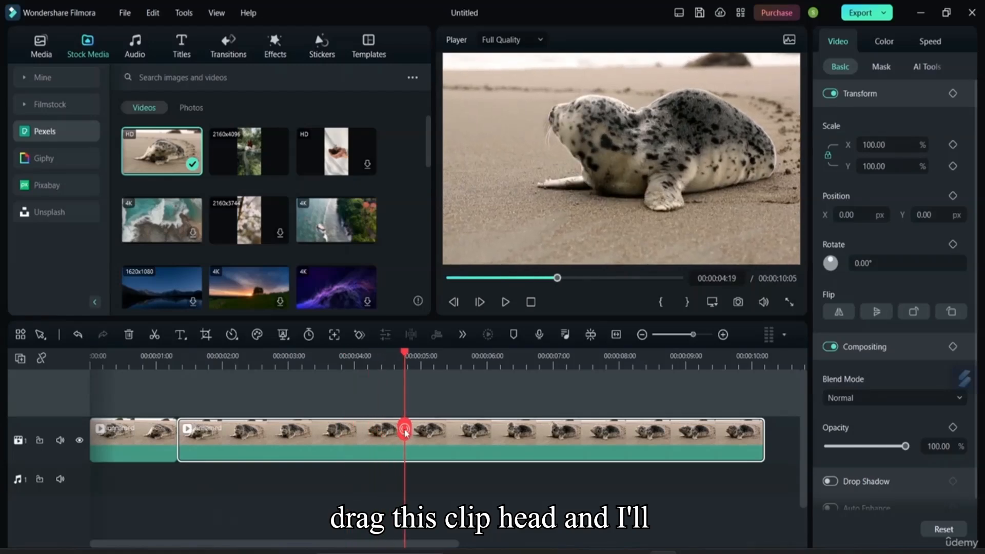
{"action": "left_click", "coordinate": [405, 433]}
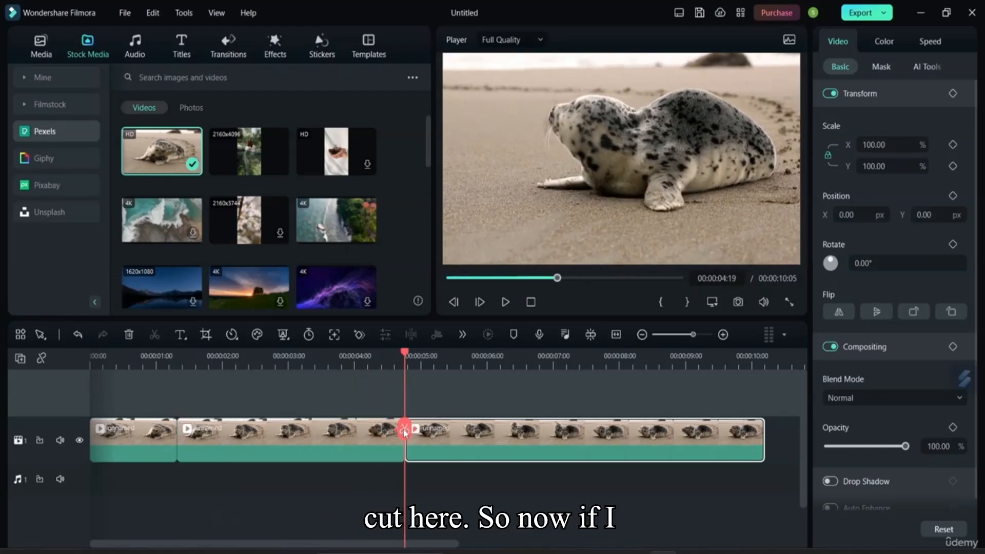
Delete the middle piece of the seal clip with auto ripple off, and undo the deletion and both splits.
{"action": "left_click", "coordinate": [255, 444]}
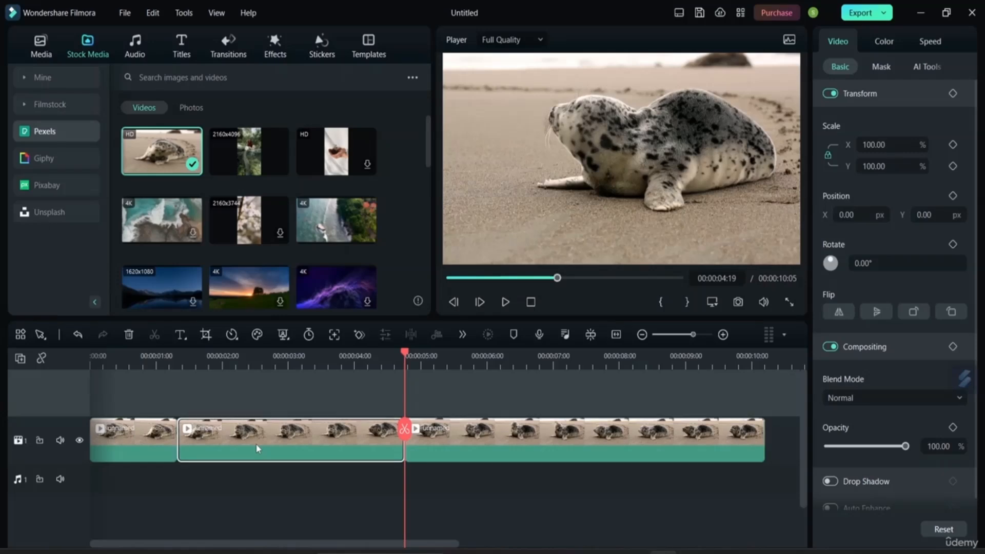
{"action": "left_click", "coordinate": [128, 335]}
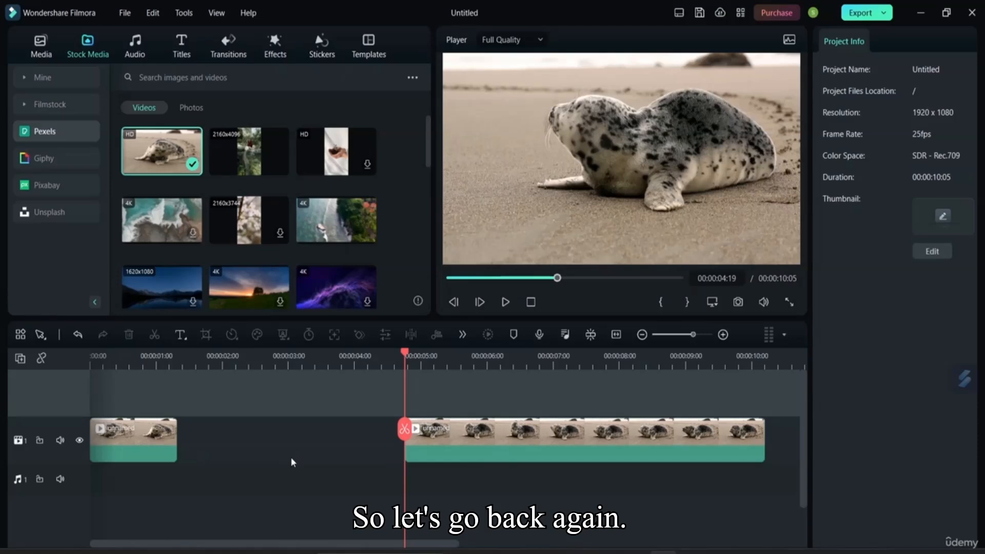
{"action": "key", "text": "ctrl+z"}
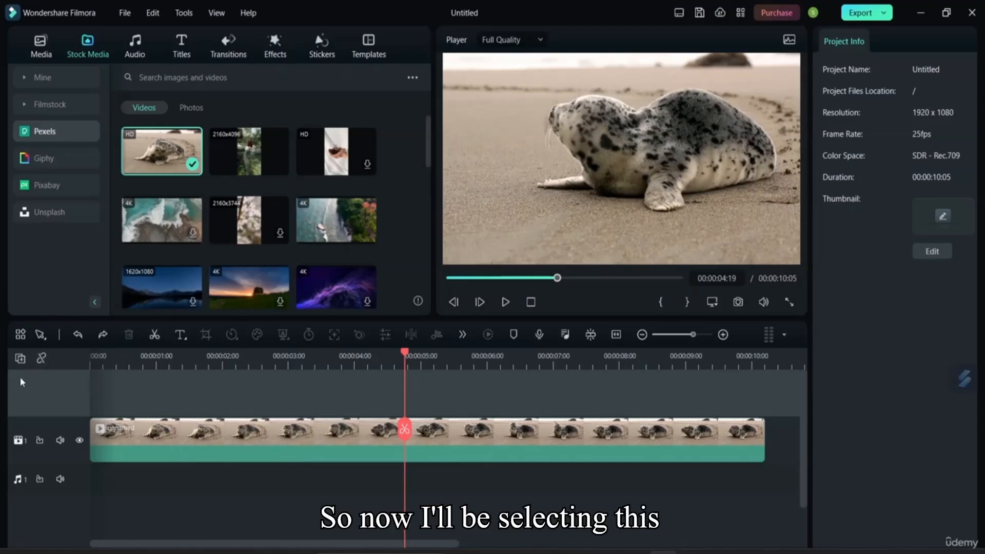
Turn on auto ripple and split the seal clip at 00:00:00:15 and at 00:00:03:07.
{"action": "left_click", "coordinate": [42, 359]}
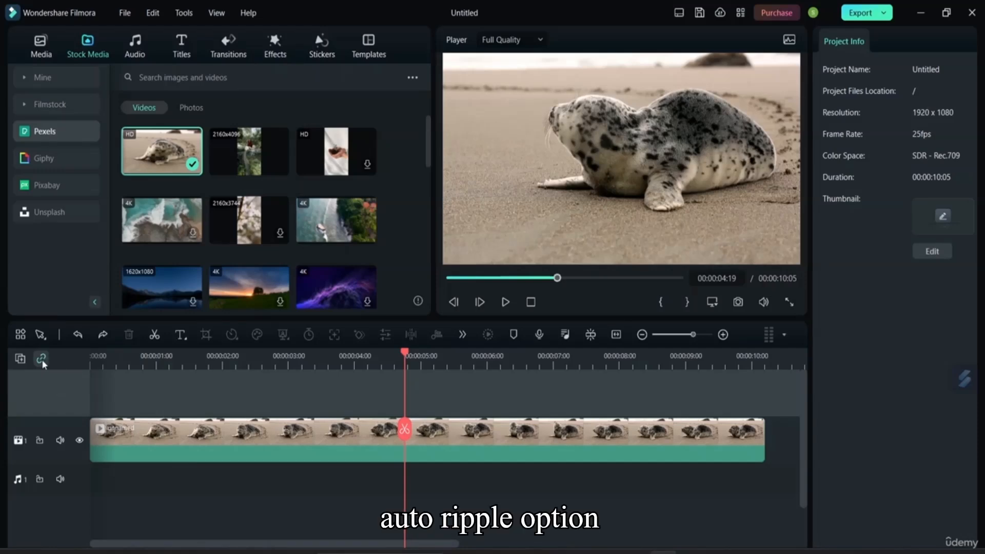
{"action": "left_click_drag", "start_coordinate": [411, 438], "coordinate": [130, 428]}
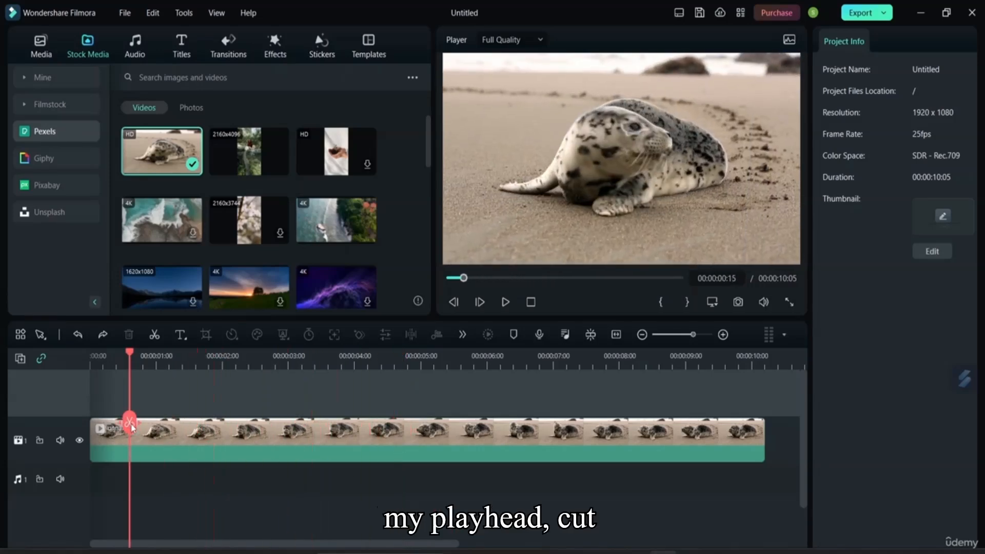
{"action": "left_click", "coordinate": [131, 426]}
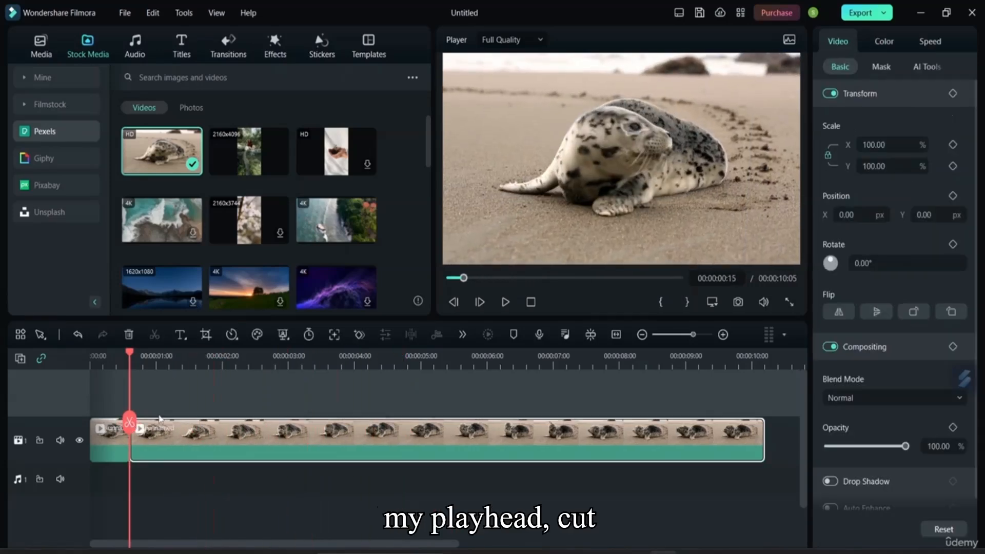
{"action": "left_click_drag", "start_coordinate": [129, 431], "coordinate": [308, 441]}
{"action": "key", "text": "ctrl+b"}
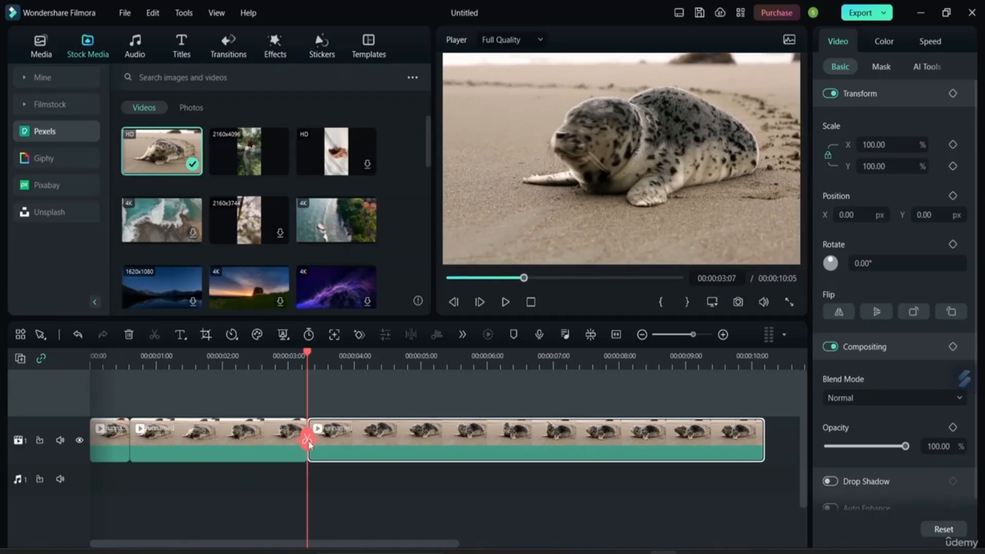
Delete the seal clip's middle piece with auto ripple on, and undo the deletion and the split at 00:00:03:07.
{"action": "left_click", "coordinate": [203, 444]}
{"action": "left_click", "coordinate": [130, 338]}
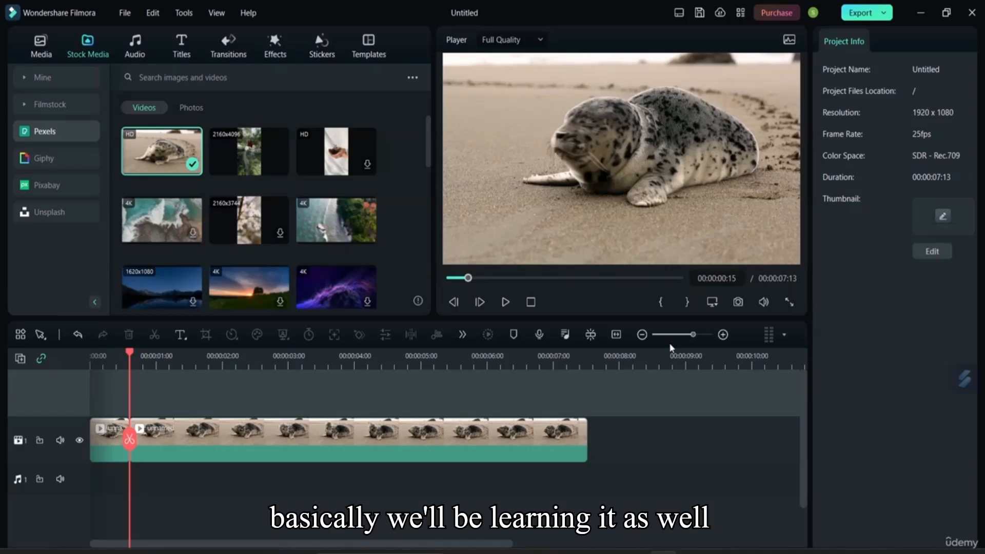
{"action": "left_click", "coordinate": [209, 439]}
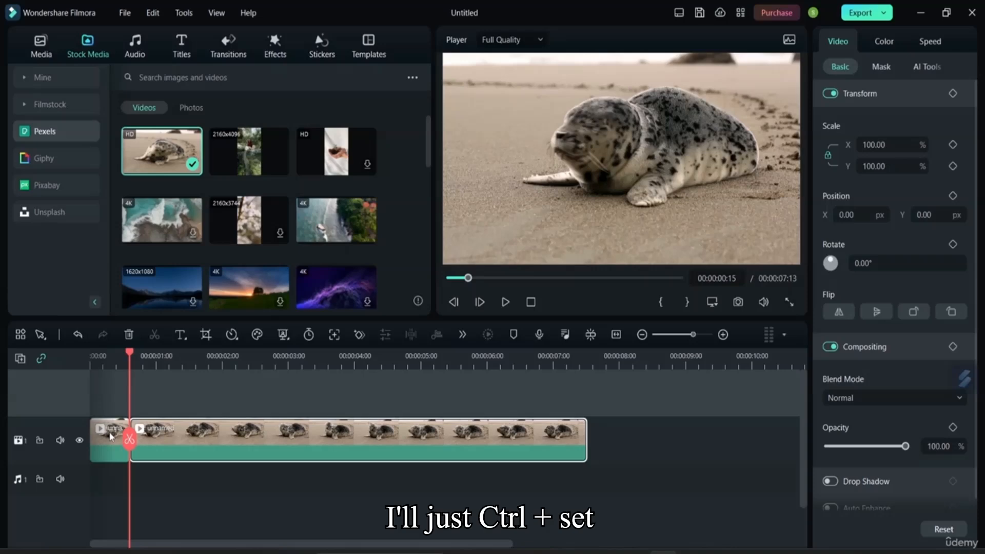
{"action": "key", "text": "ctrl+z"}
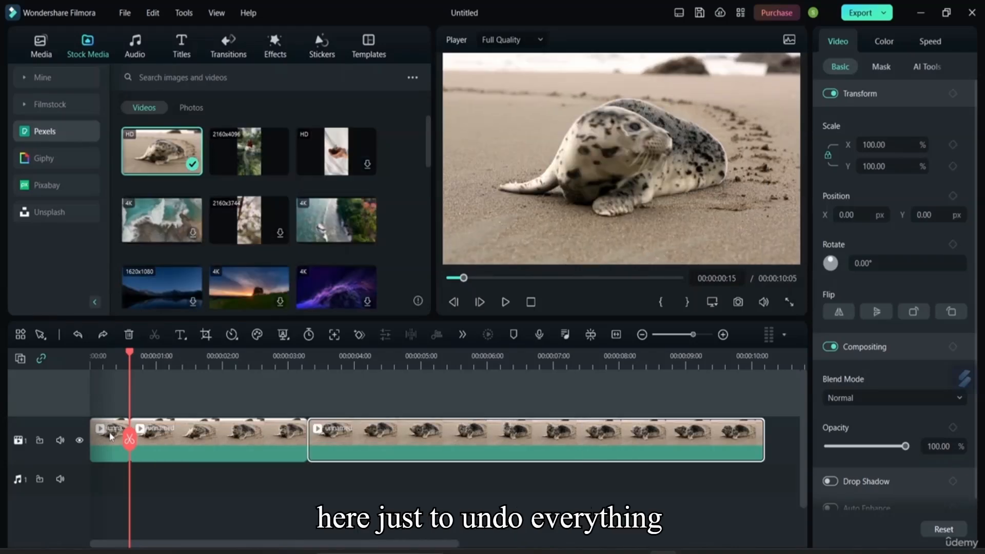
{"action": "key", "text": "ctrl+z"}
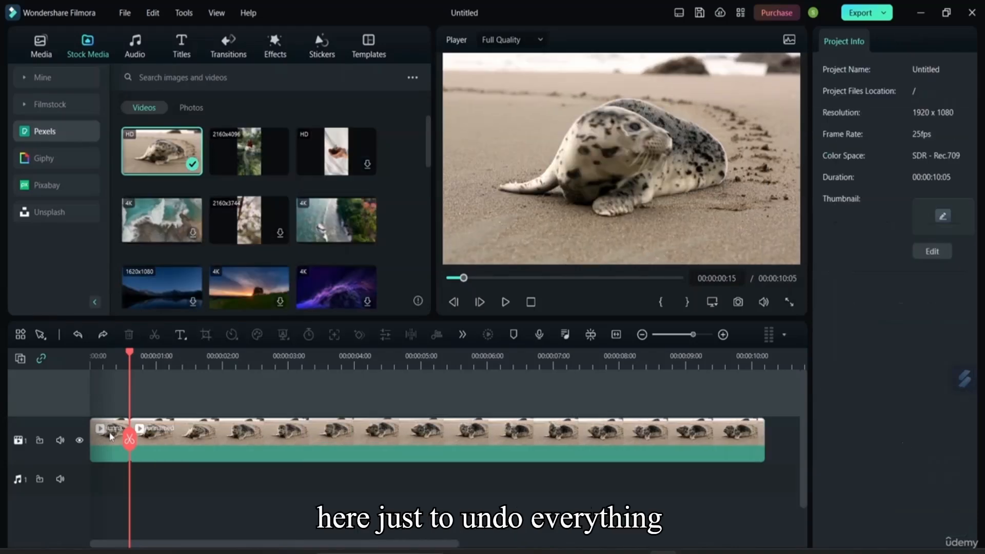
Return the playhead to the start and examine the second seal piece's Video, Color and Speed settings.
{"action": "left_click_drag", "start_coordinate": [128, 441], "coordinate": [78, 440]}
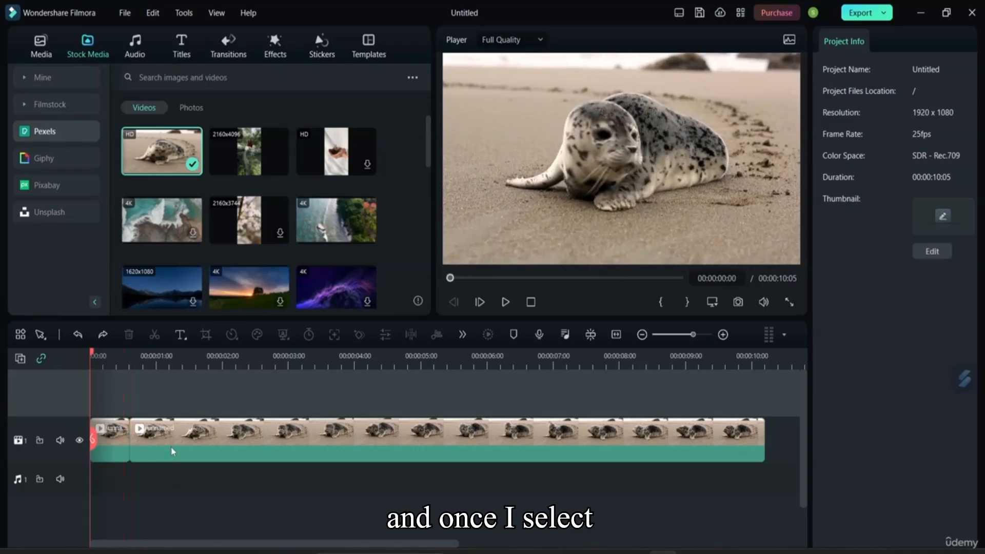
{"action": "left_click", "coordinate": [308, 431]}
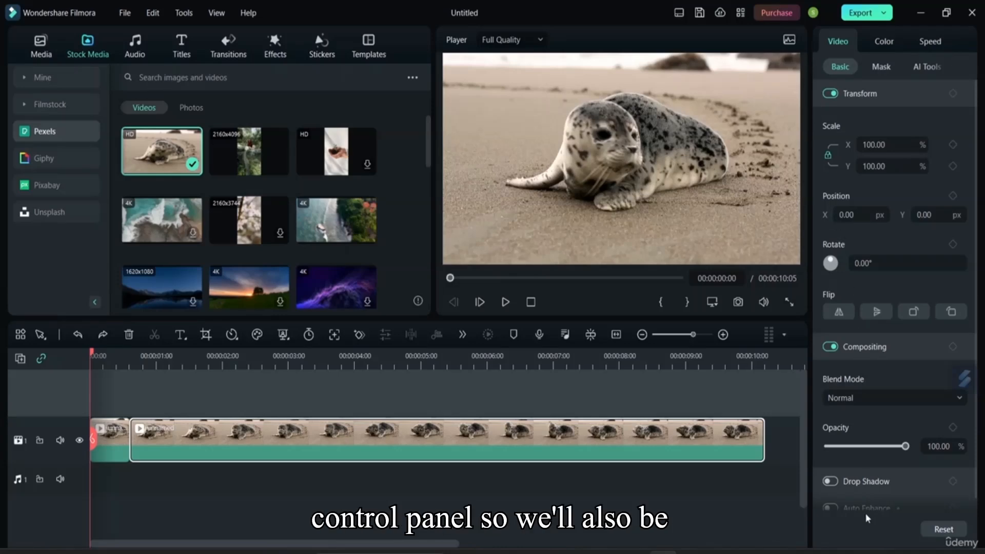
{"action": "scroll", "coordinate": [894, 290], "scroll_direction": "down", "scroll_amount": 1}
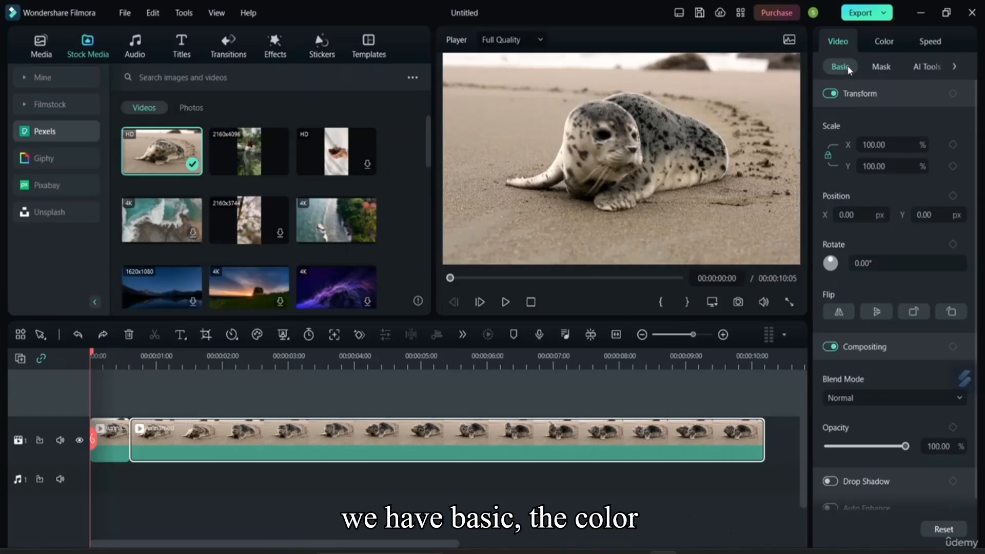
{"action": "left_click", "coordinate": [884, 42]}
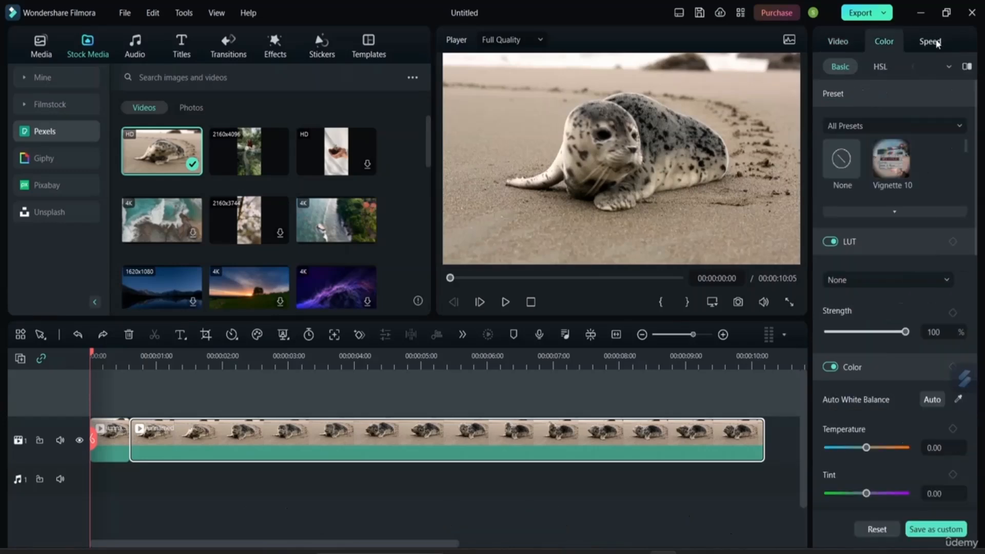
{"action": "left_click", "coordinate": [934, 42]}
{"action": "left_click", "coordinate": [836, 43]}
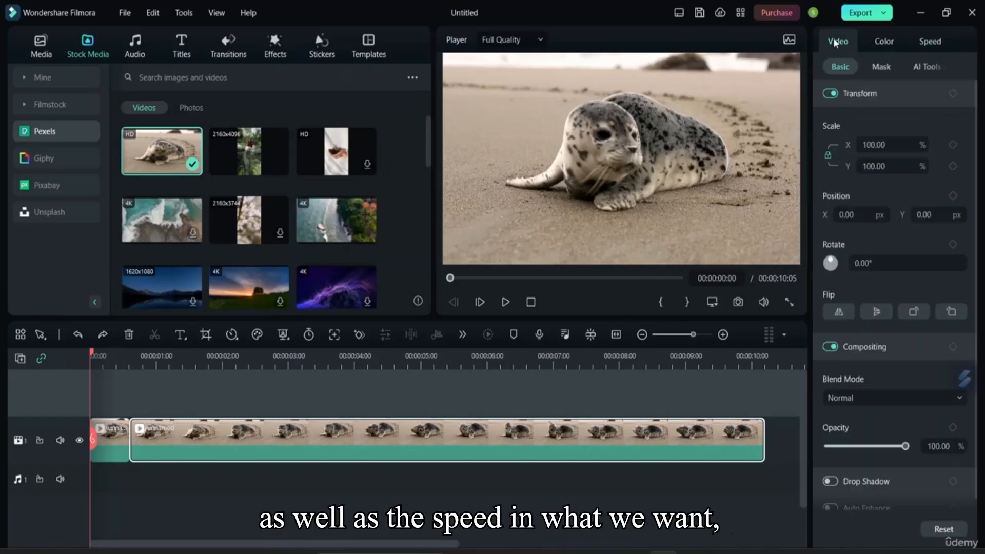